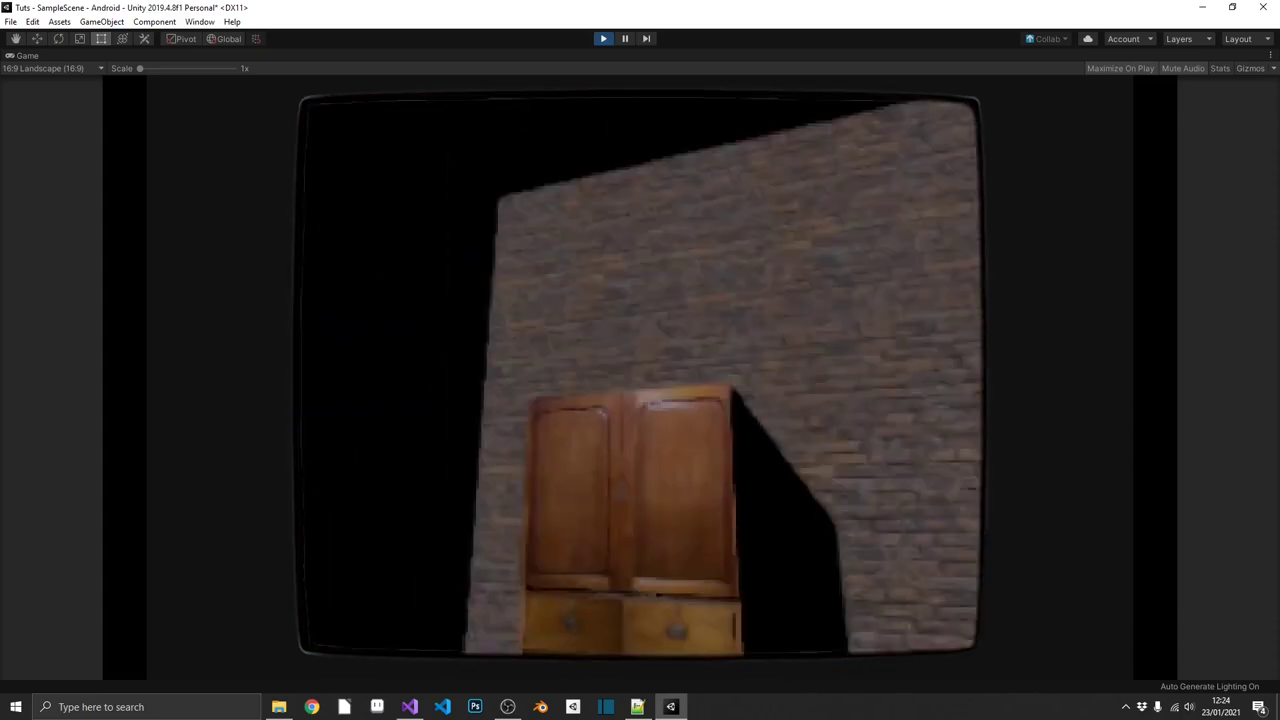
- Exit play mode with Ctrl+P so the editor shows the brick room and wardrobe again
key(ctrl+p)
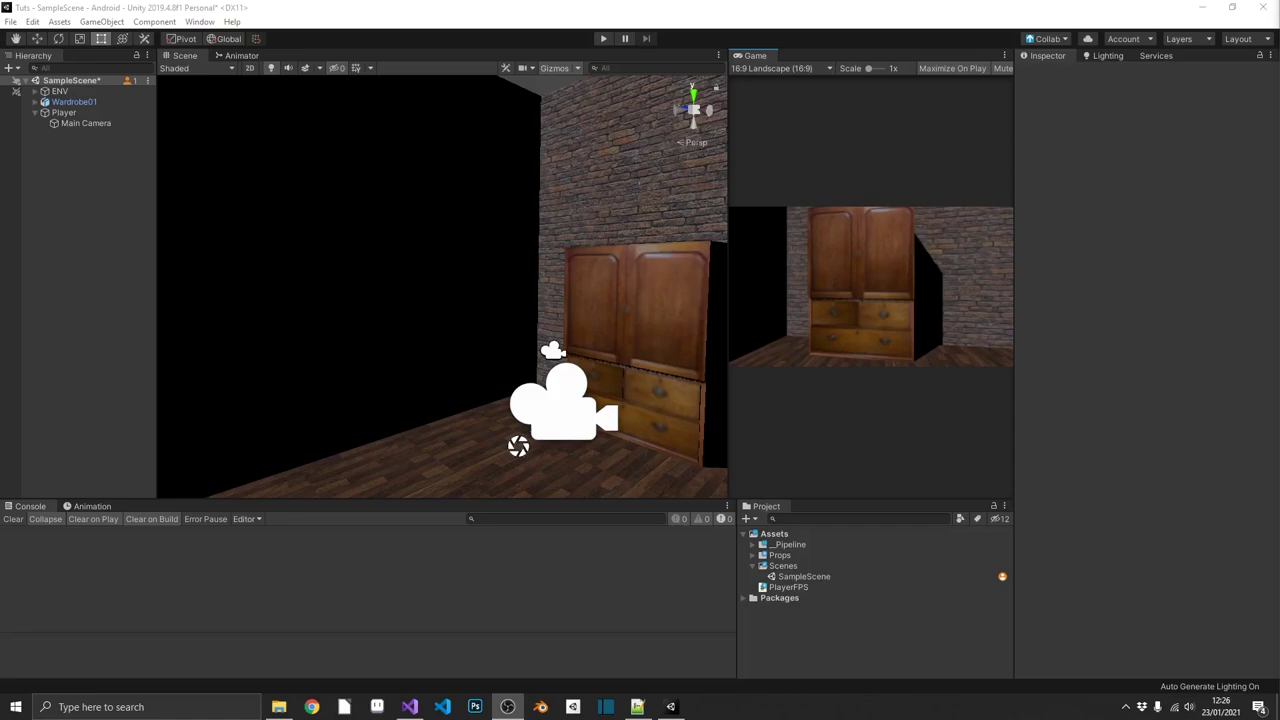
key(alt+Tab)
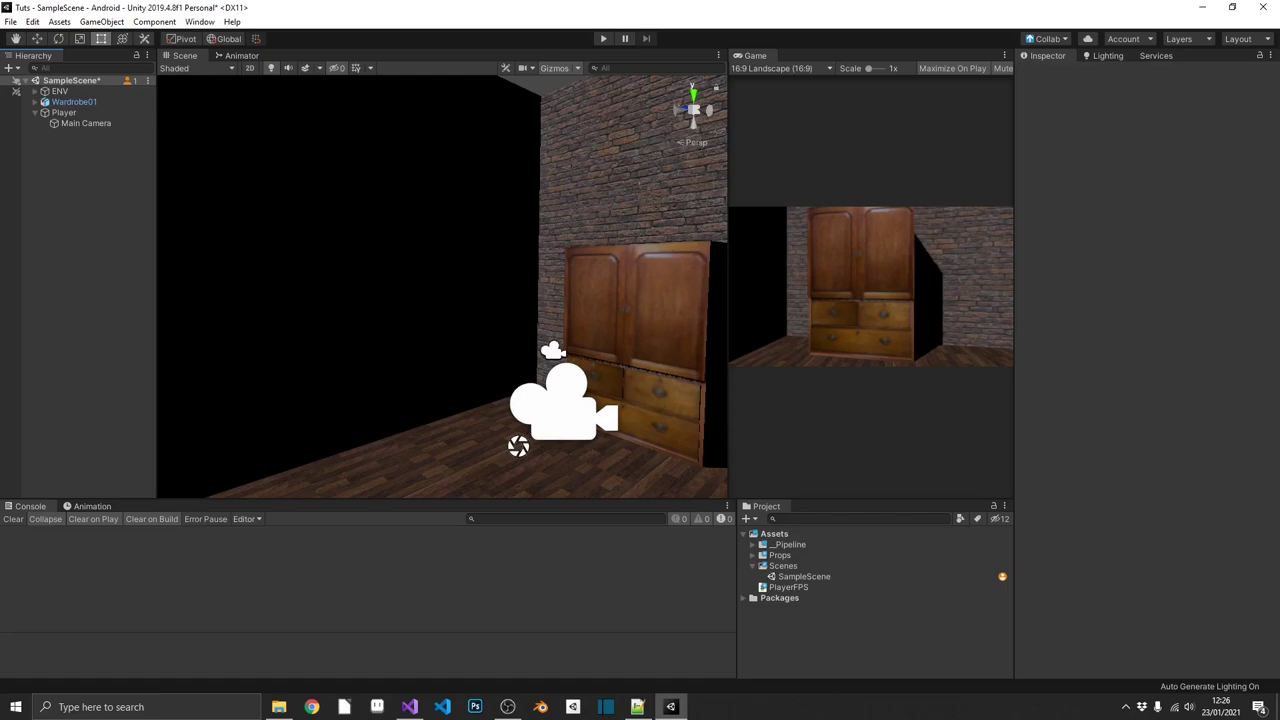
- Create a new folder named PSX in Assets
right_click(786, 534)
mouse_move(820, 180)
click(1022, 152)
text(PSX)
key(Return)
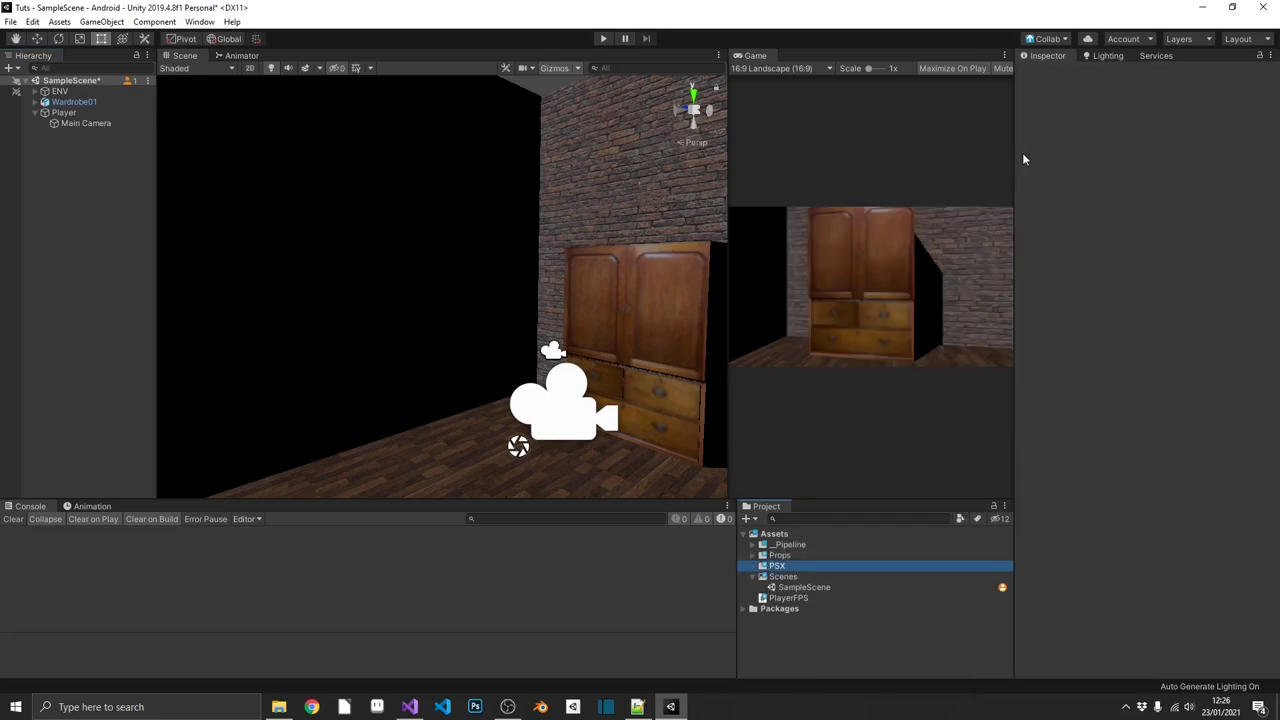
- Create a PSXTexture render texture inside PSX and set its size to 1920 x 1080
right_click(782, 568)
mouse_move(838, 220)
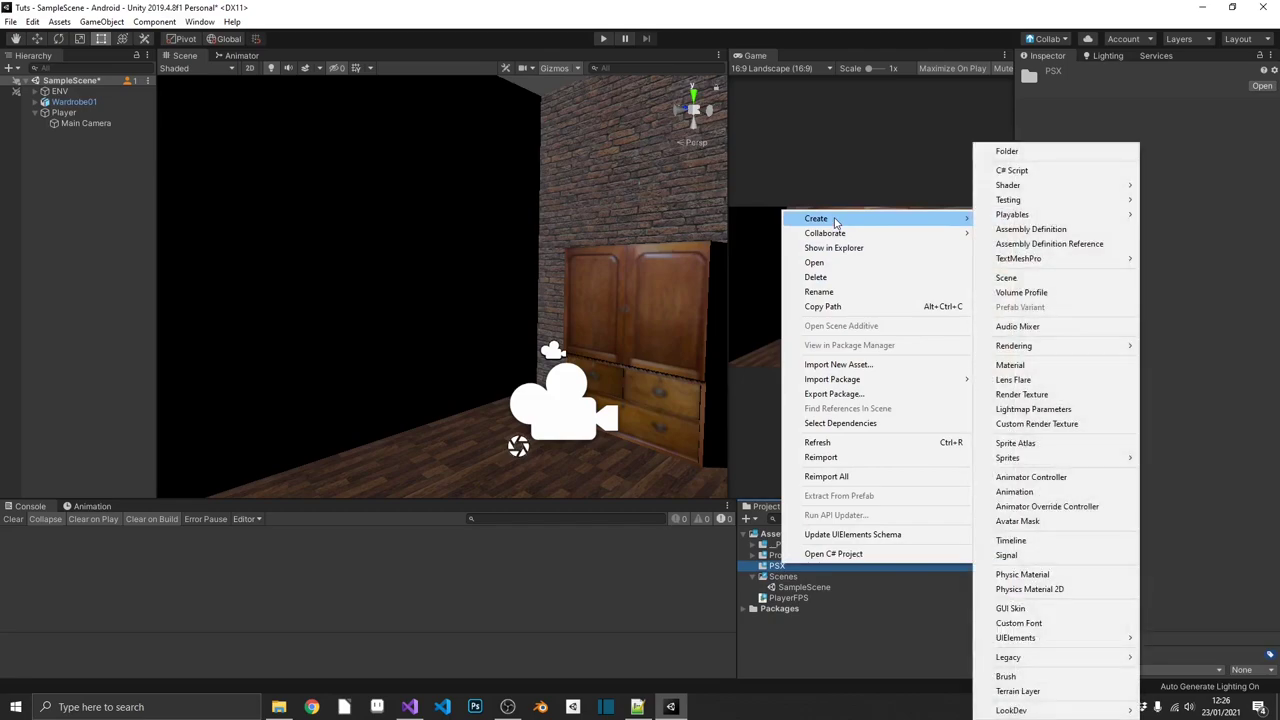
click(1030, 394)
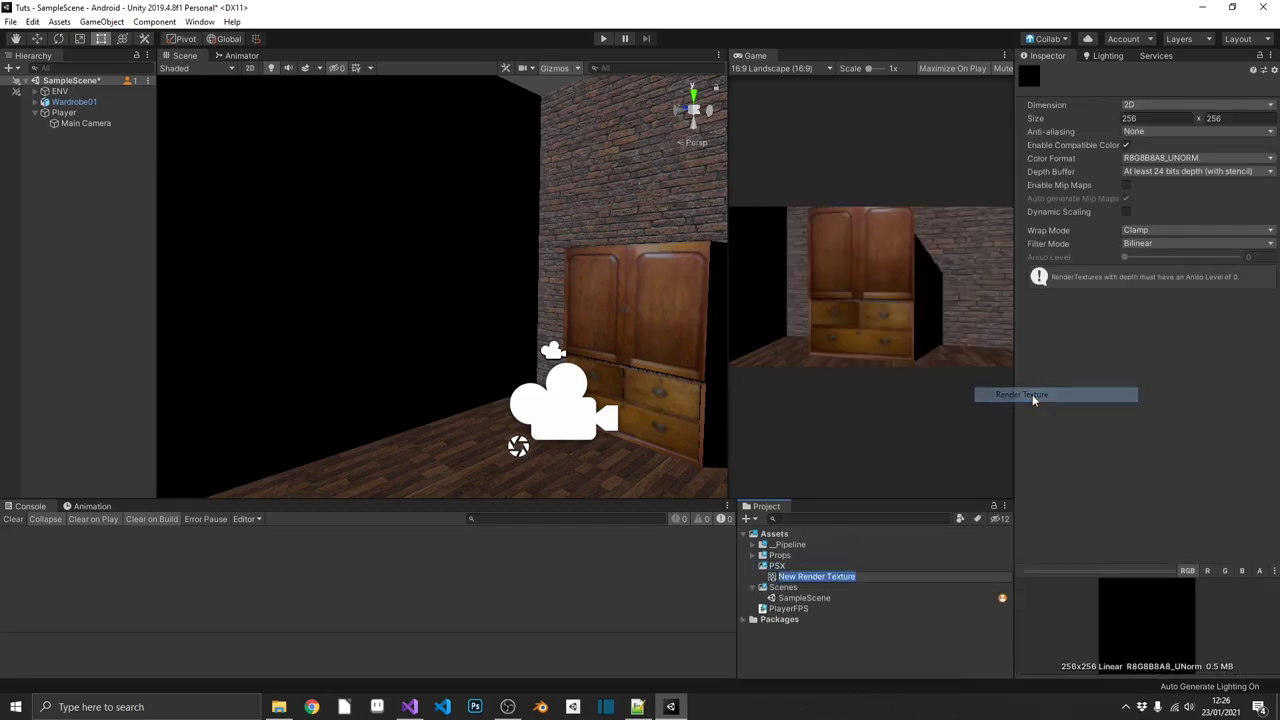
text(PSXTexture)
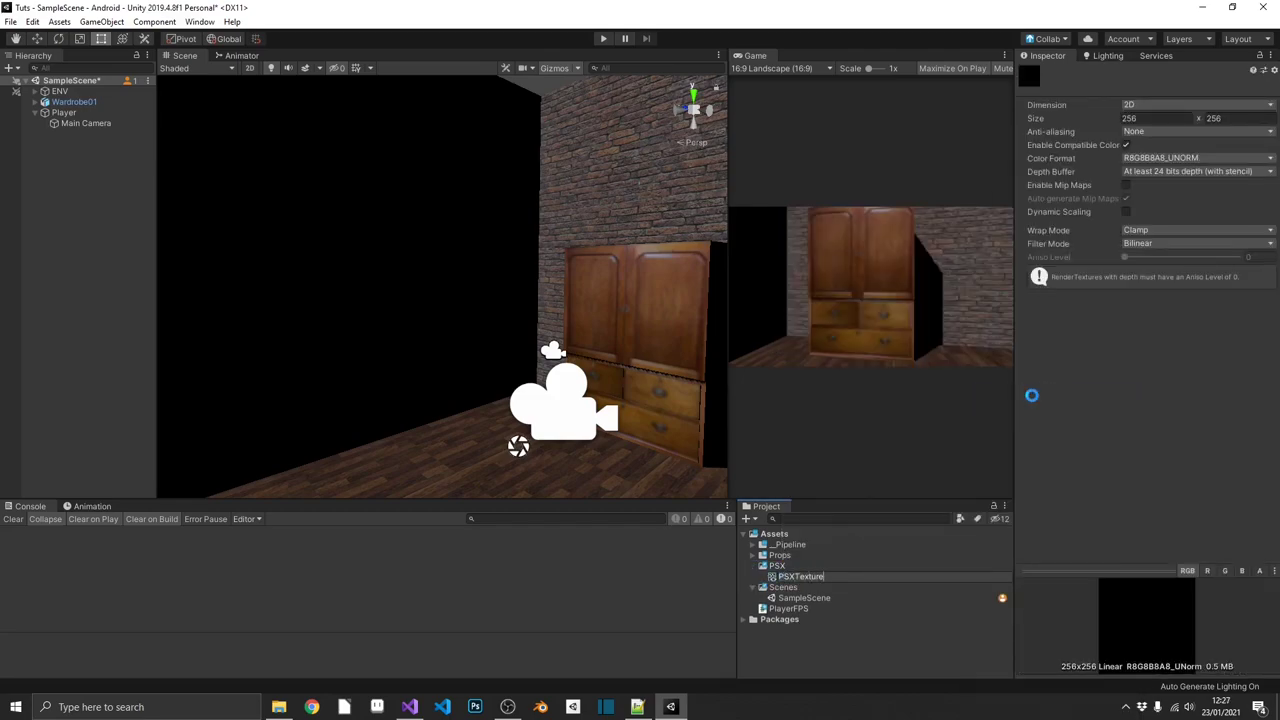
key(Return)
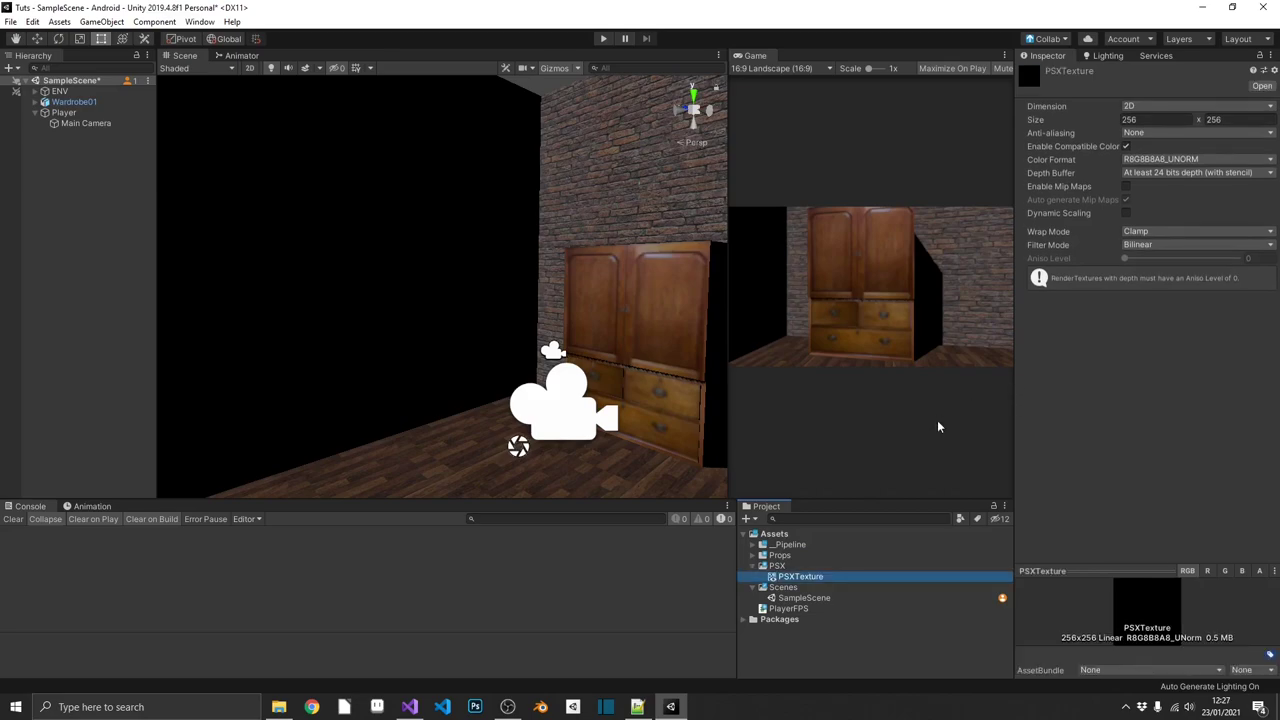
click(1150, 119)
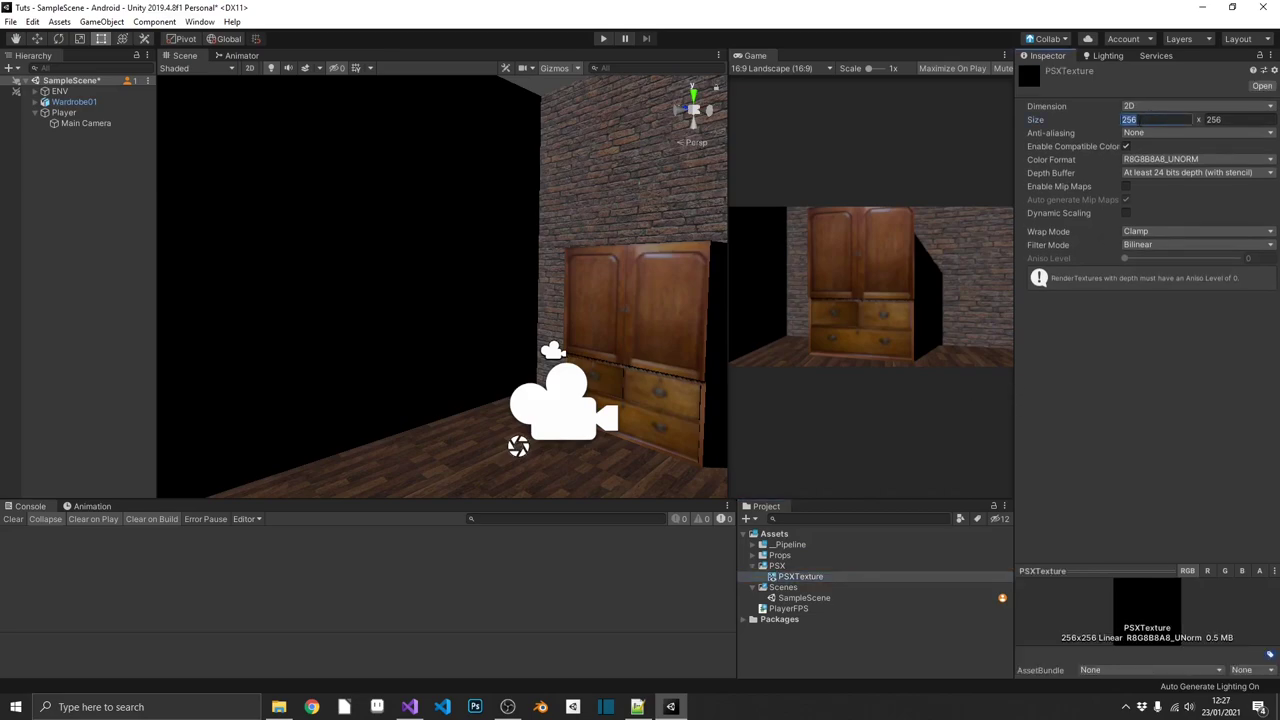
text(1920)
key(Tab)
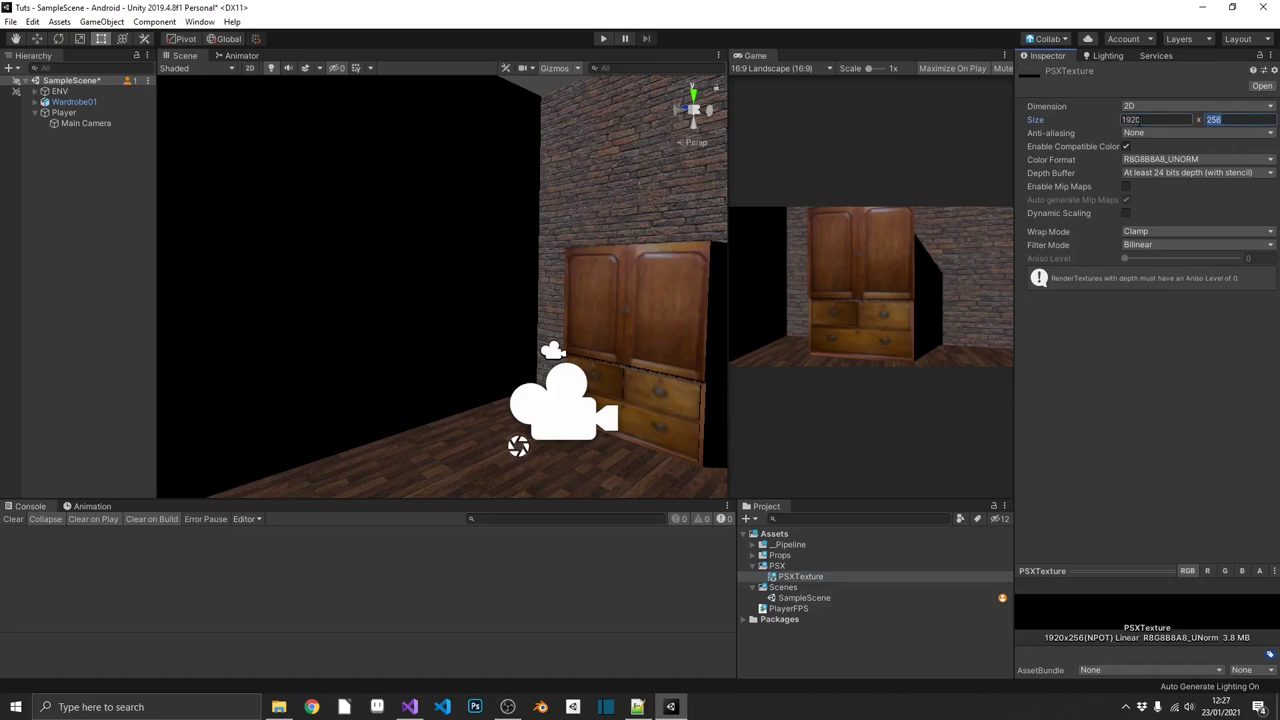
text(1080)
key(Return)
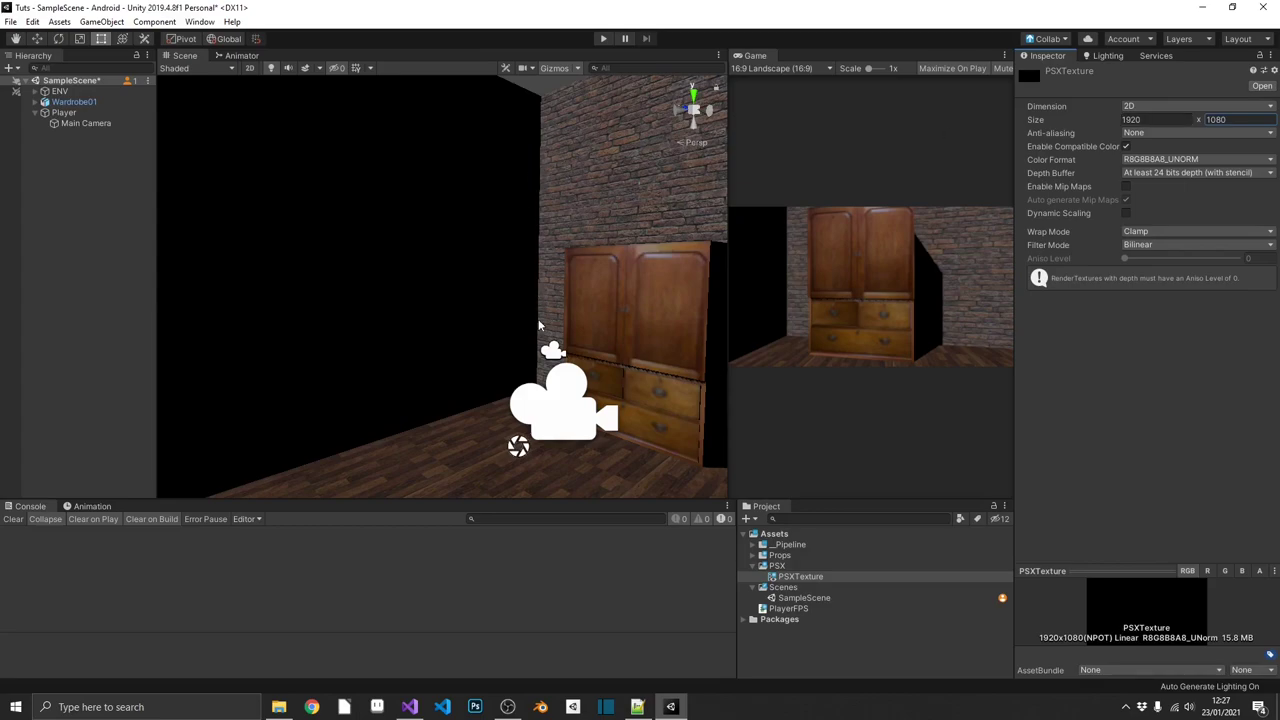
- Create an empty GameObject in the Hierarchy named PSX Renderer
right_drag(560, 294, 423, 283)
click(35, 113)
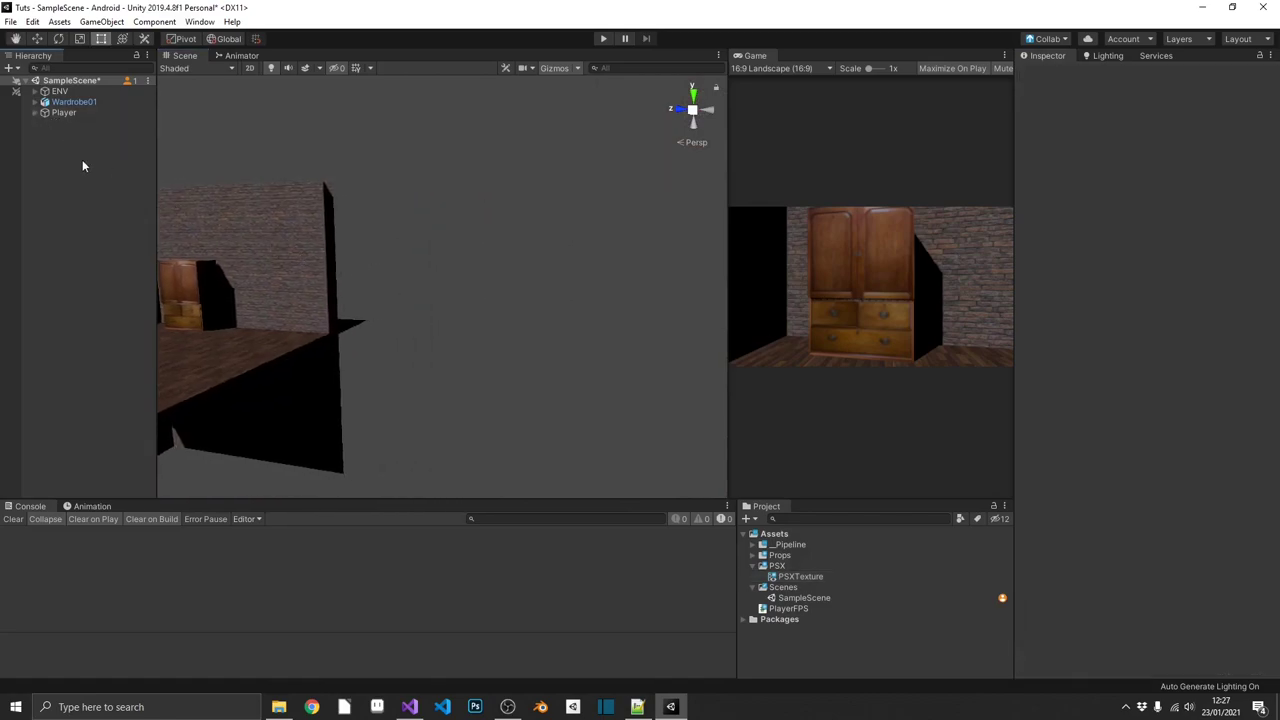
right_click(82, 160)
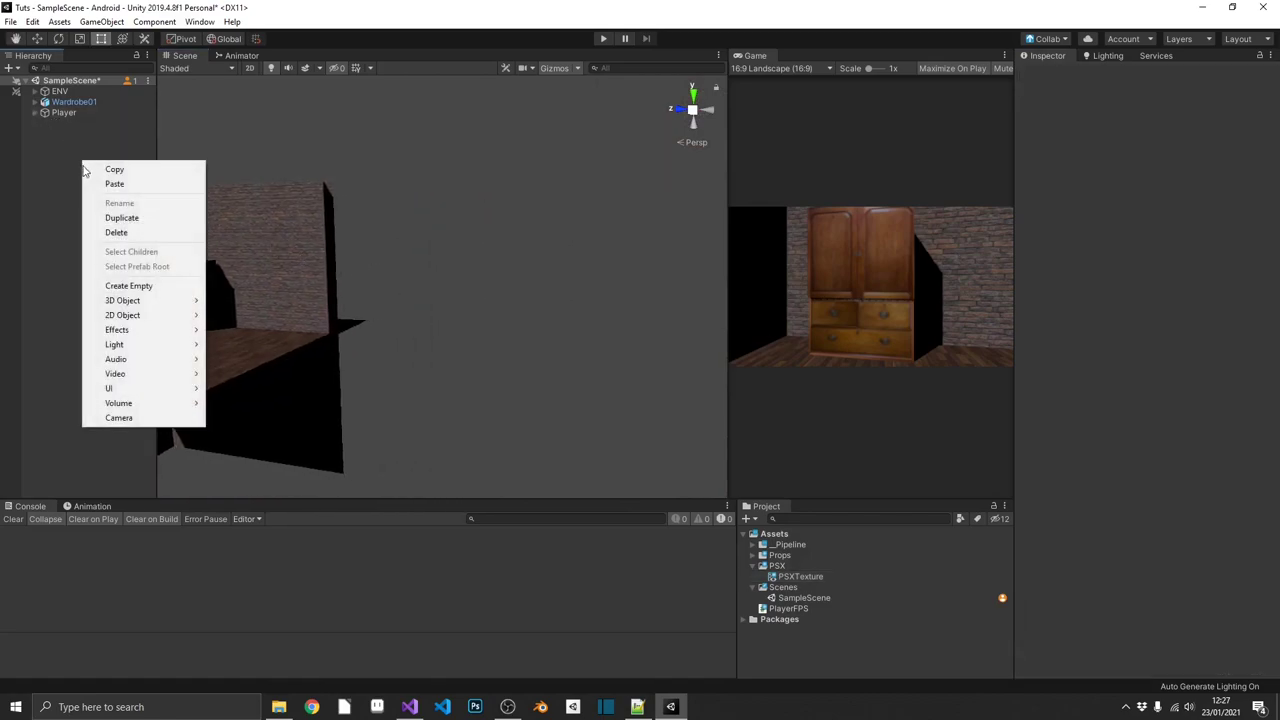
click(129, 286)
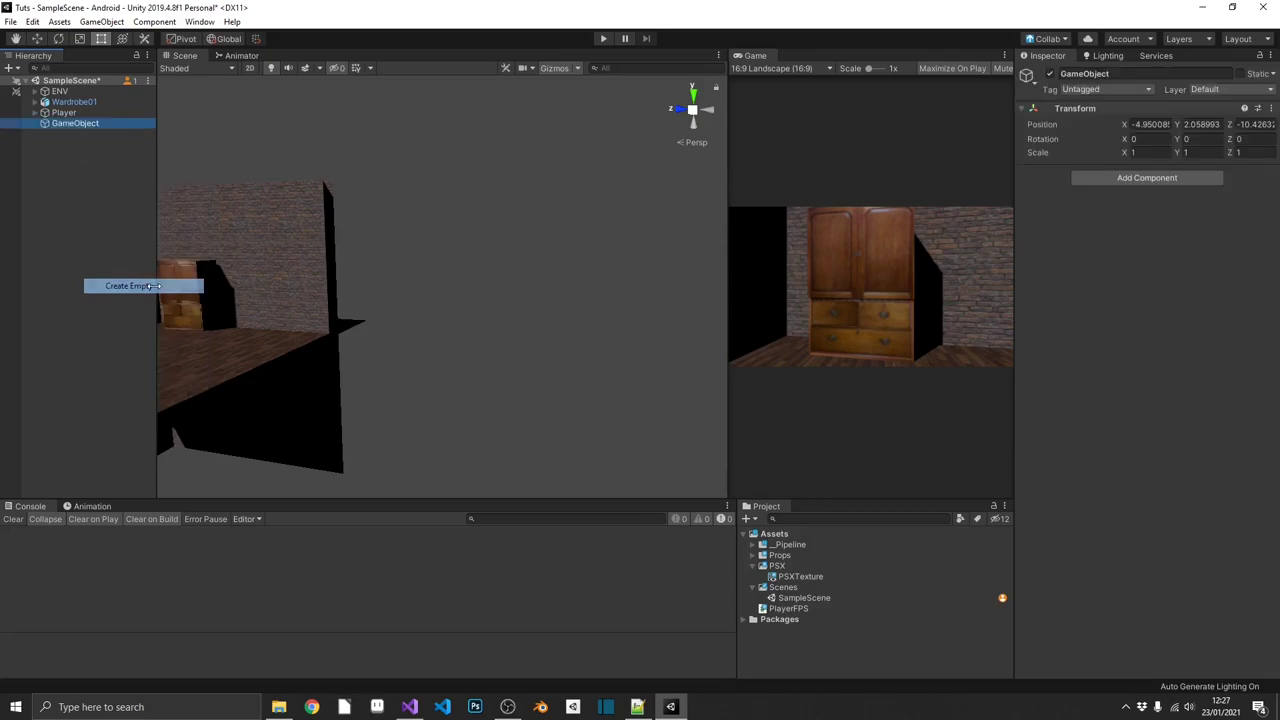
click(78, 125)
text(PSX Renderer)
key(Return)
- Add a child Quad to PSX Renderer and remove its Mesh Collider component
right_click(73, 124)
mouse_move(133, 267)
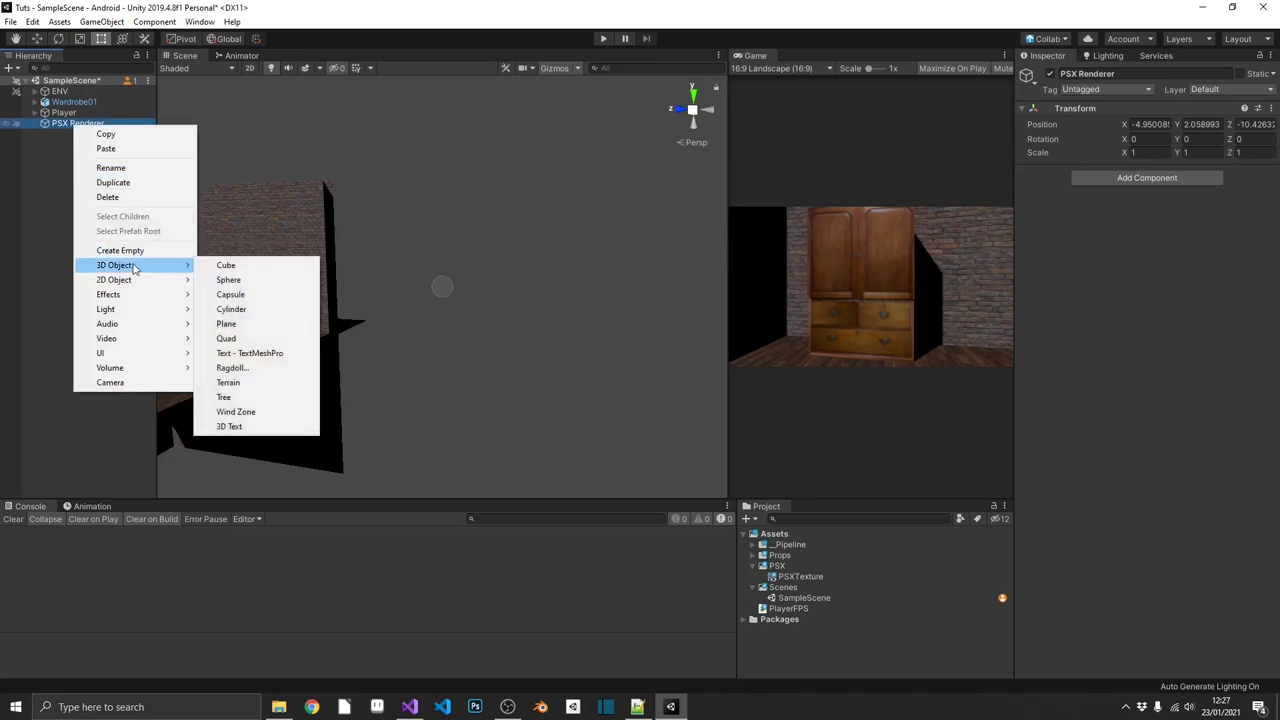
click(243, 339)
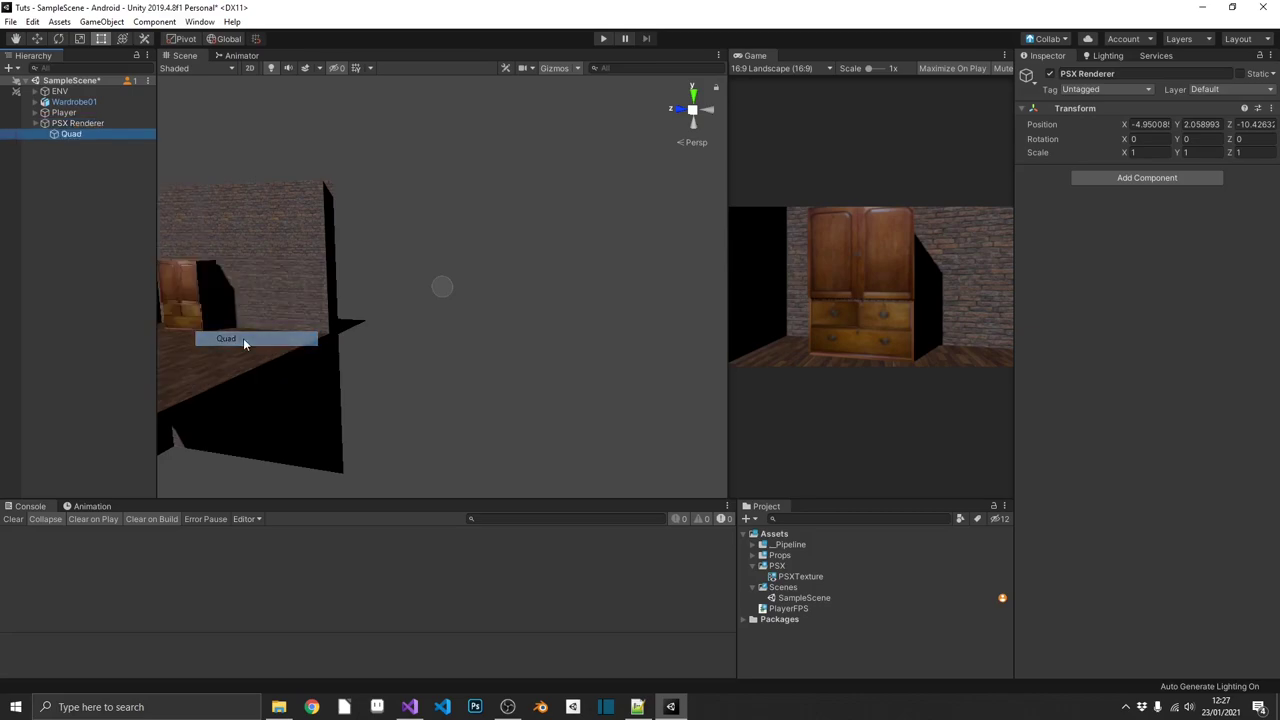
right_drag(483, 295, 484, 372)
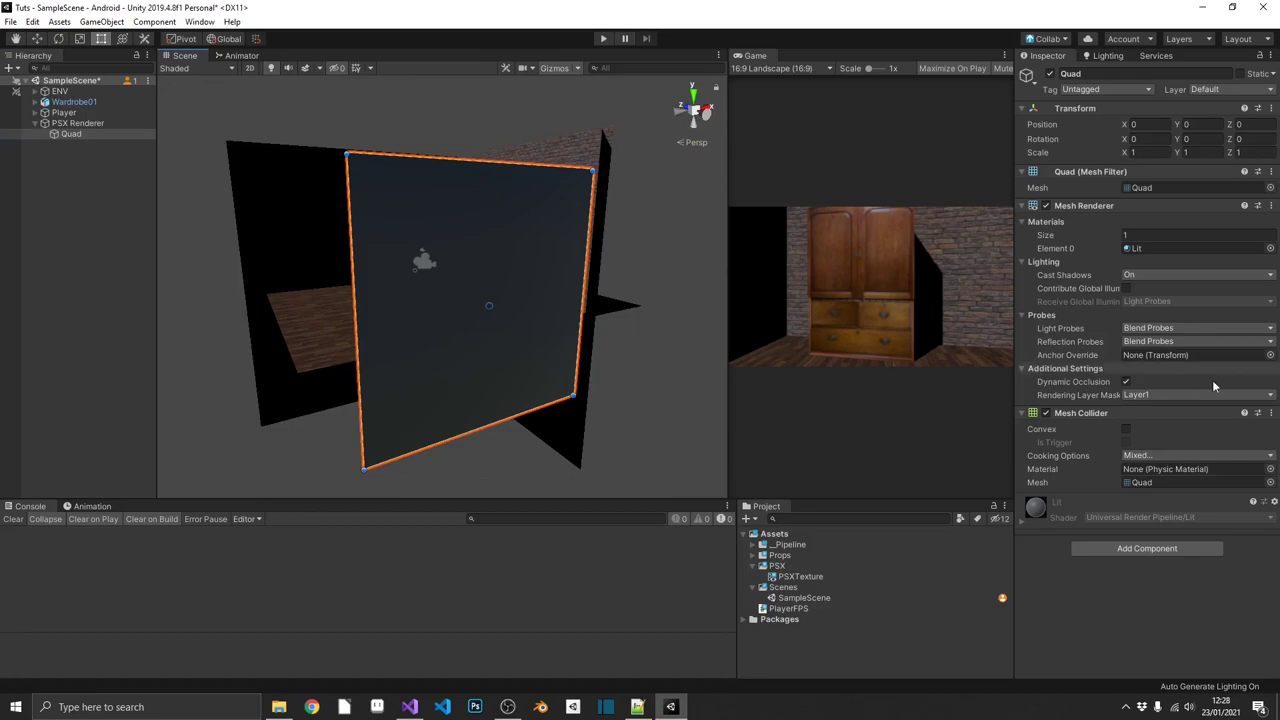
right_click(1073, 416)
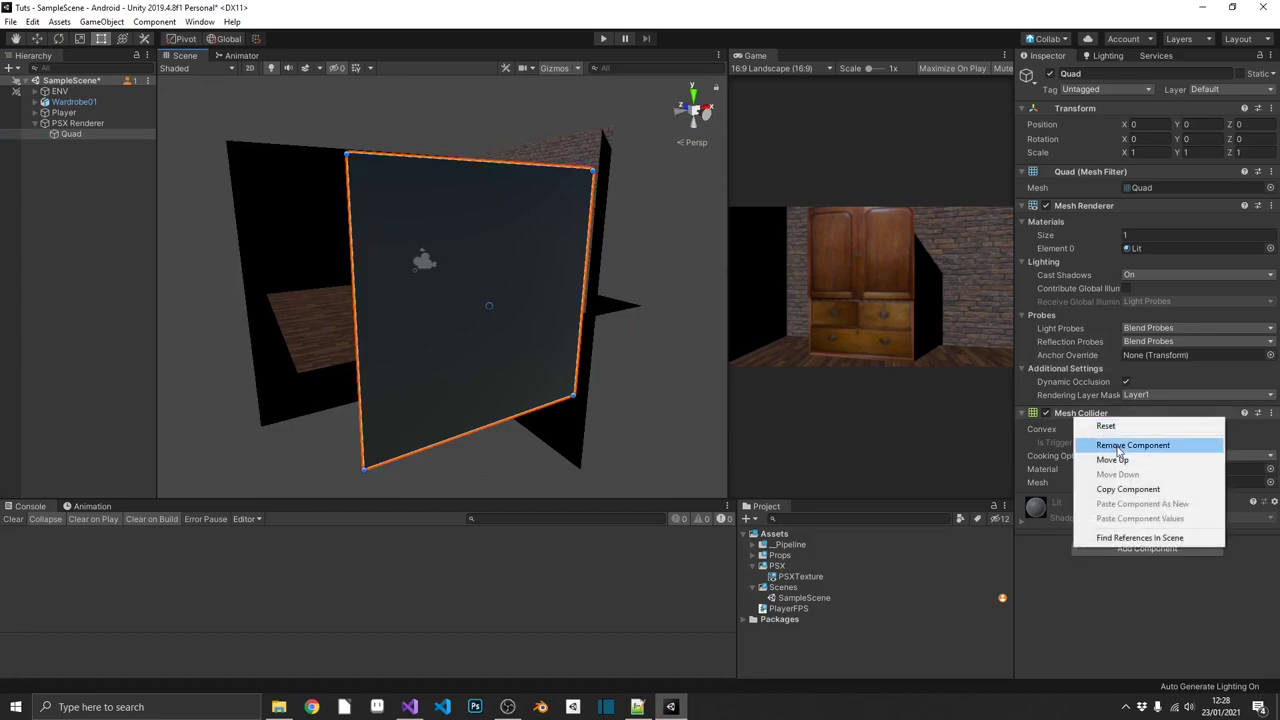
click(1117, 447)
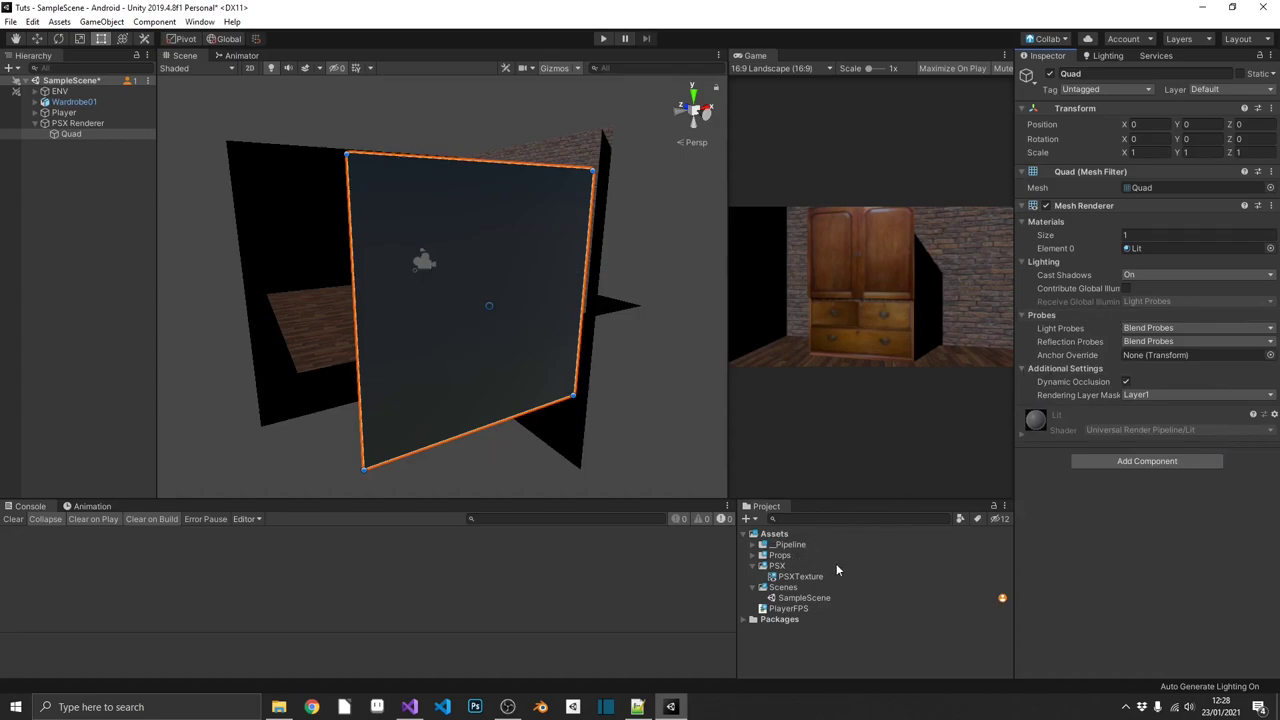
- Create a PSXMat material in the PSX folder and switch its shader to Unlit > Texture
right_click(783, 566)
mouse_move(813, 223)
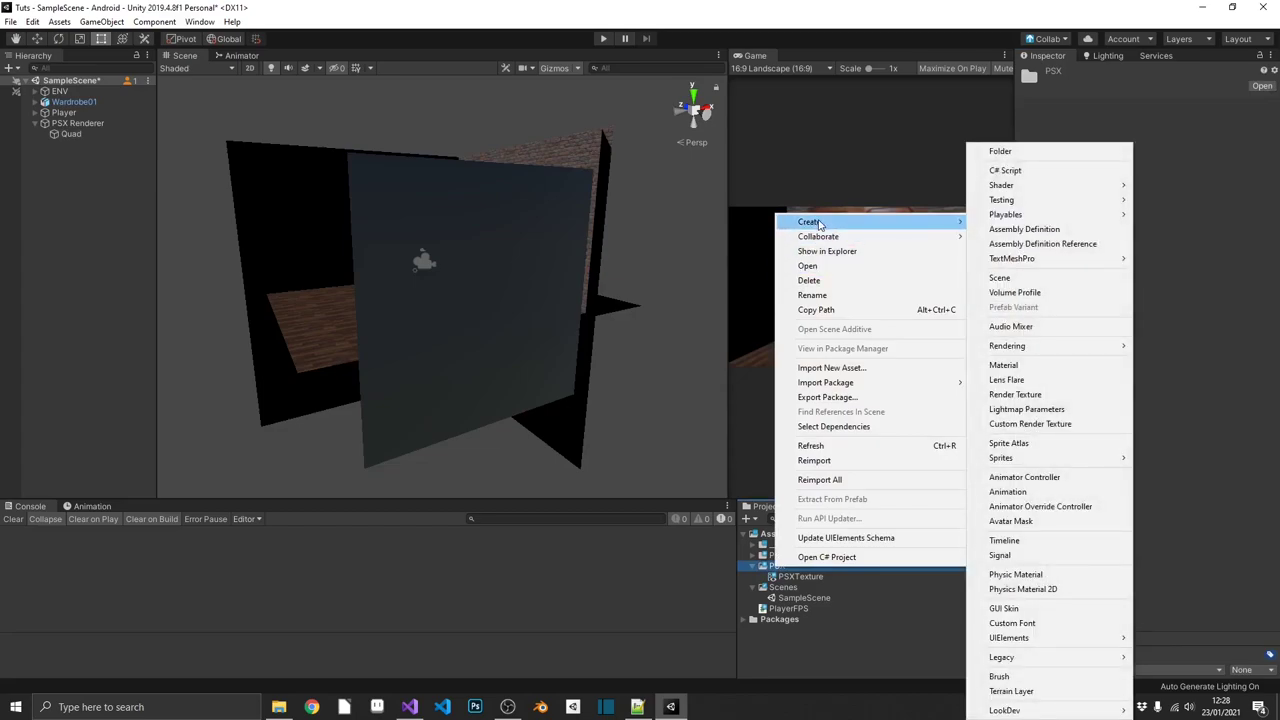
click(1020, 366)
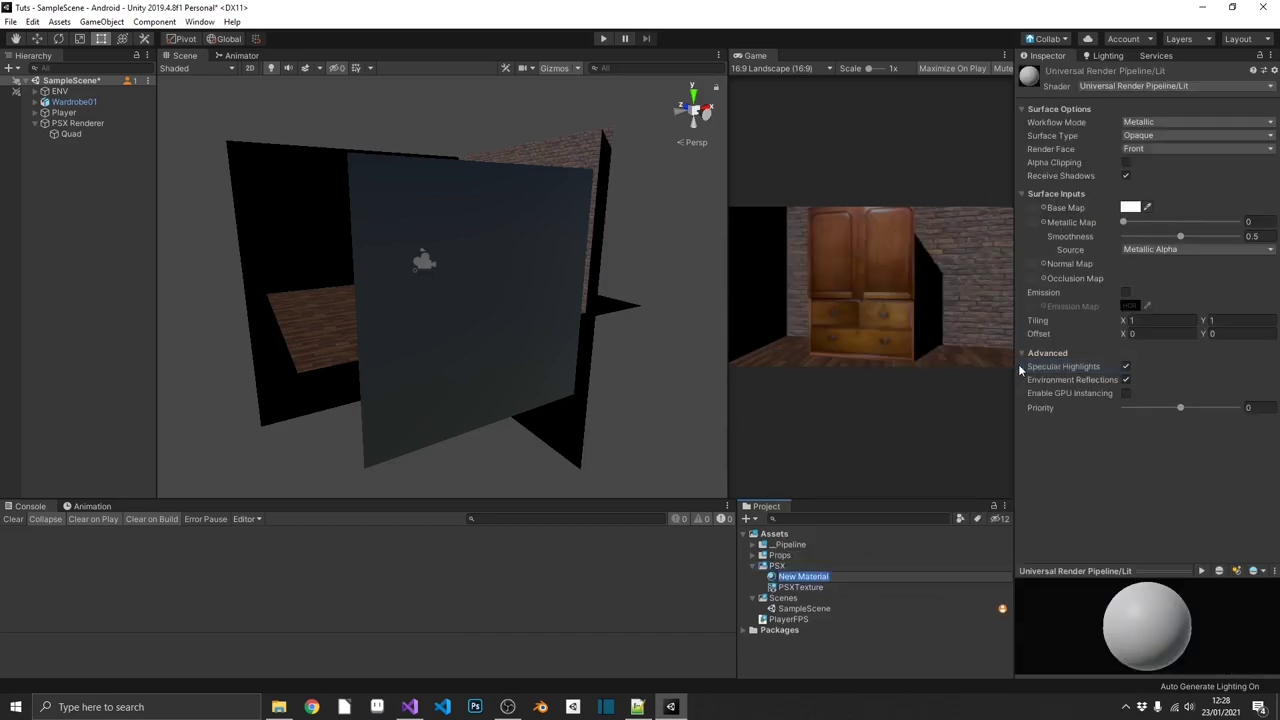
text(PSXMat)
key(Return)
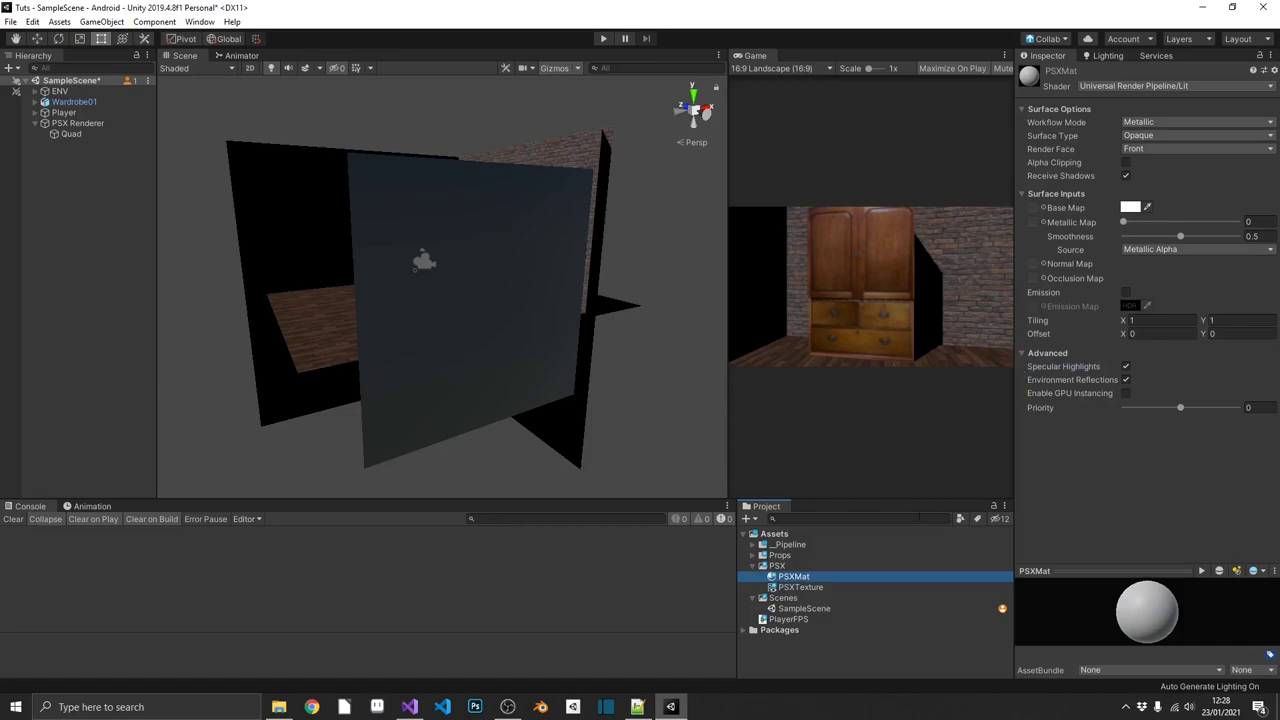
click(1127, 86)
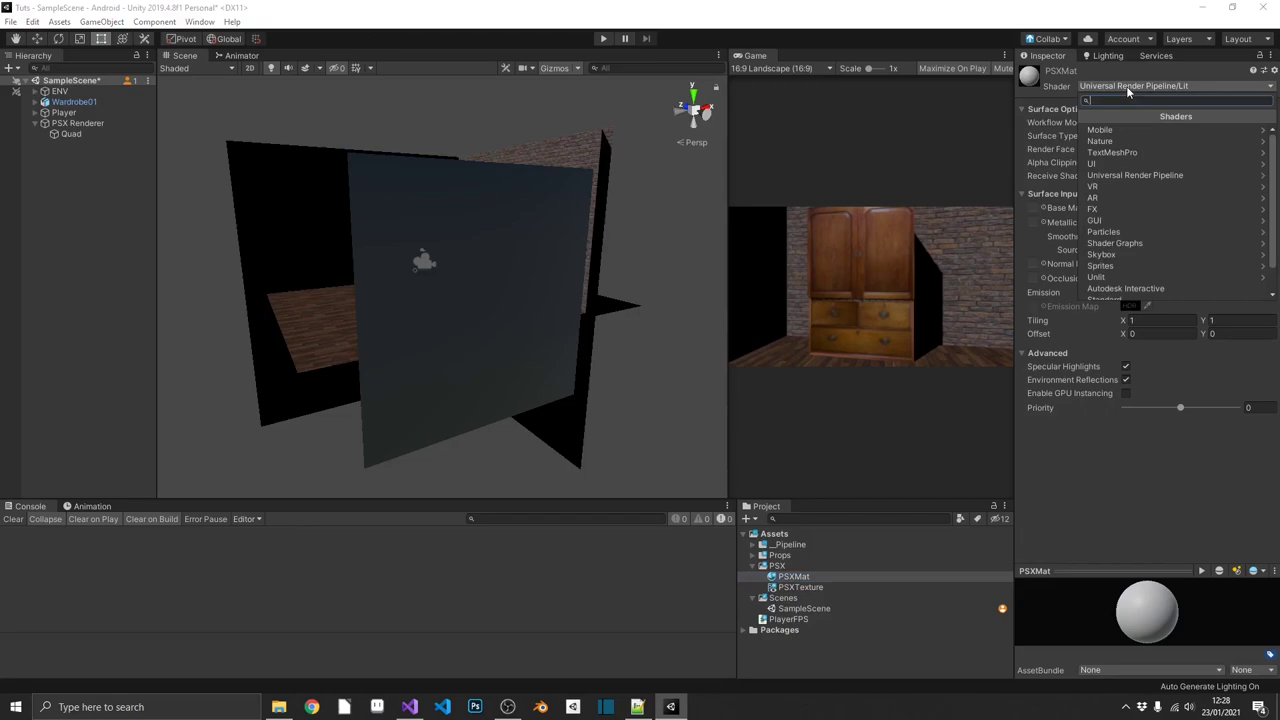
click(1115, 277)
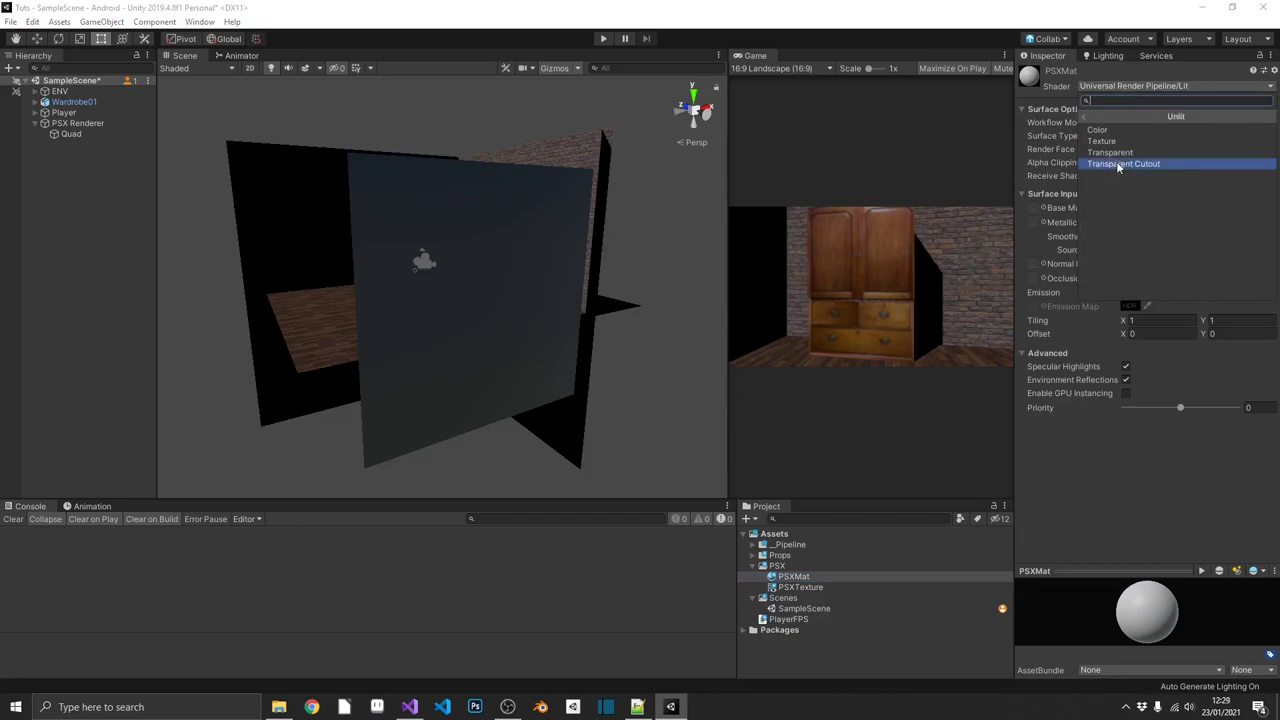
click(1143, 141)
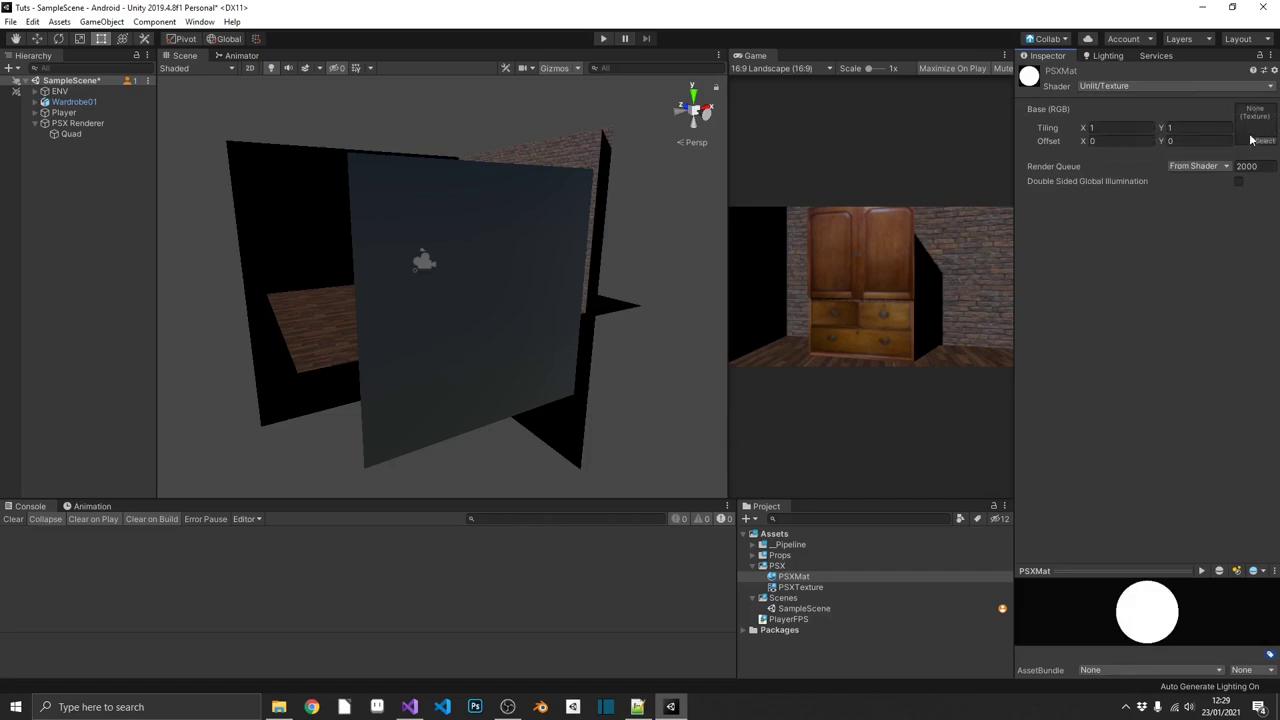
- Assign PSXTexture as PSXMat's texture and apply PSXMat to the Quad
click(796, 590)
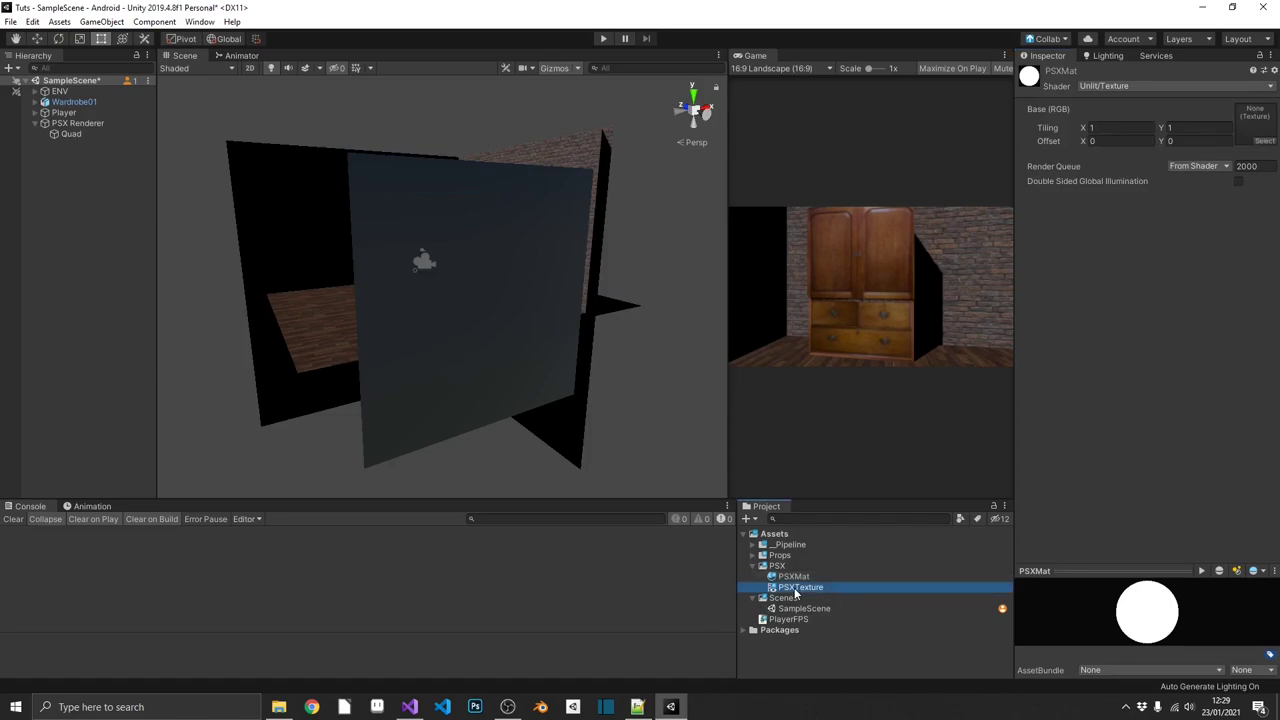
drag(796, 594, 1256, 124)
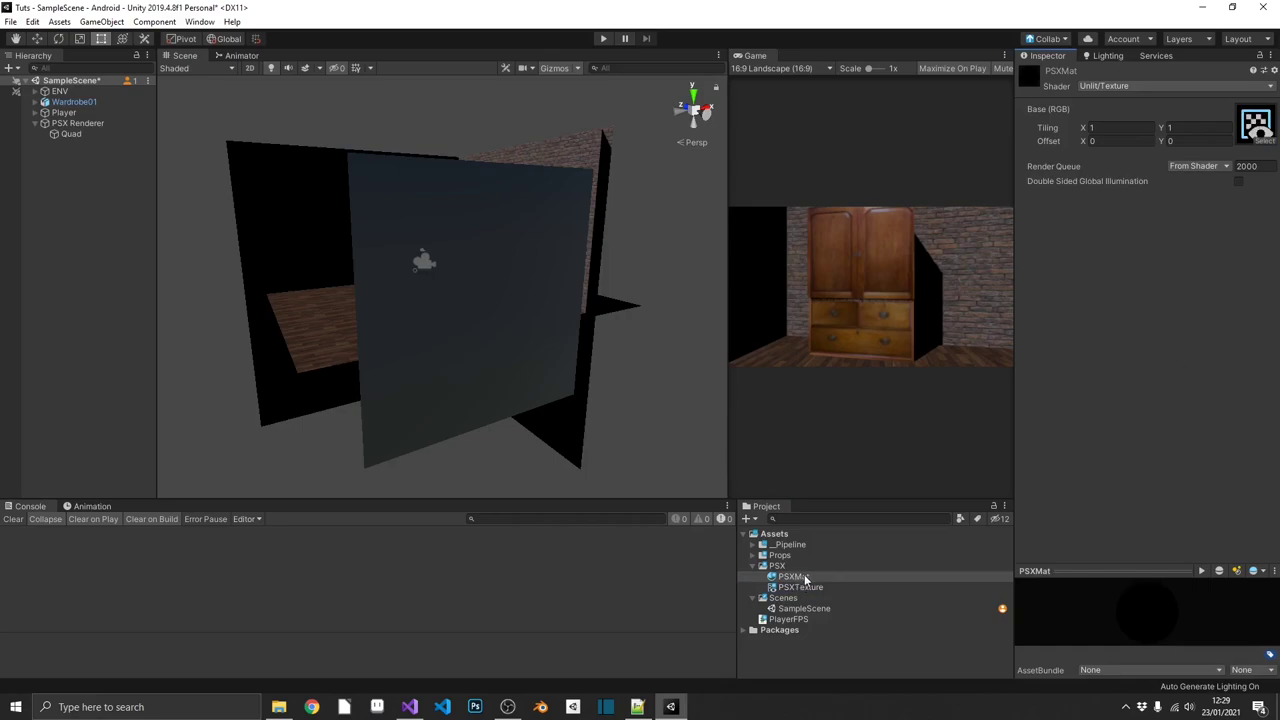
drag(794, 577, 505, 308)
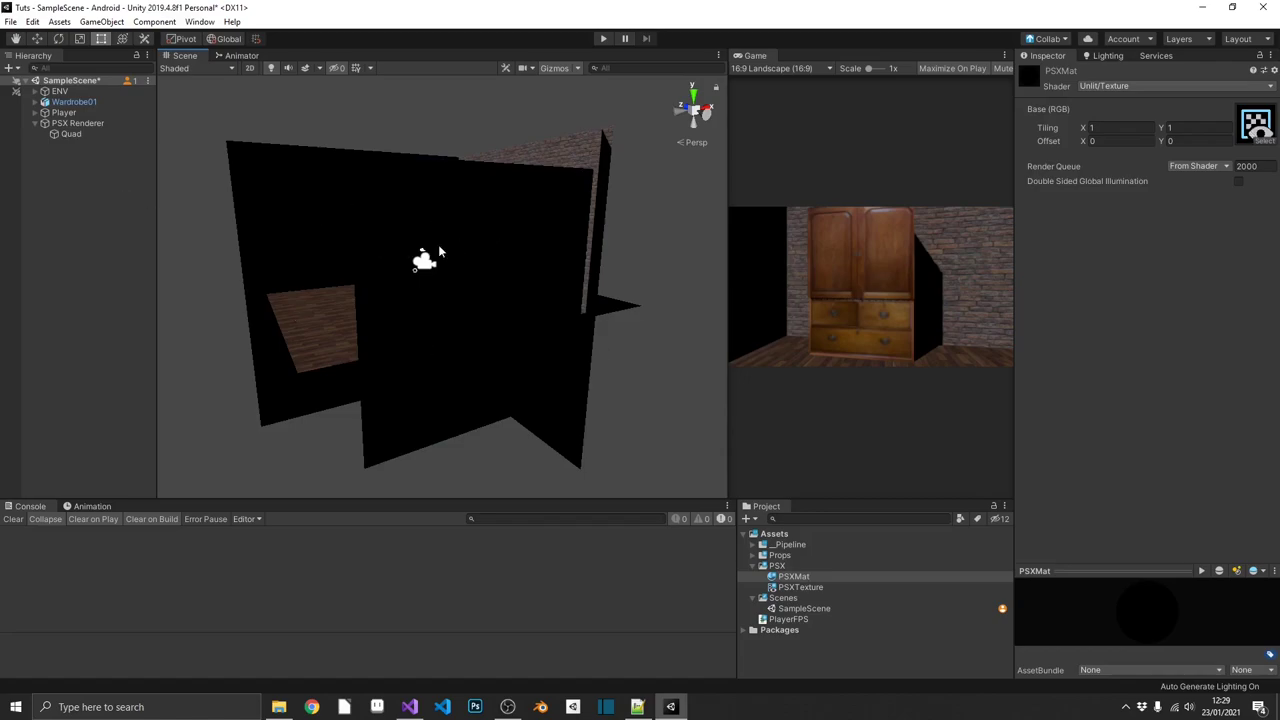
right_drag(465, 258, 520, 216)
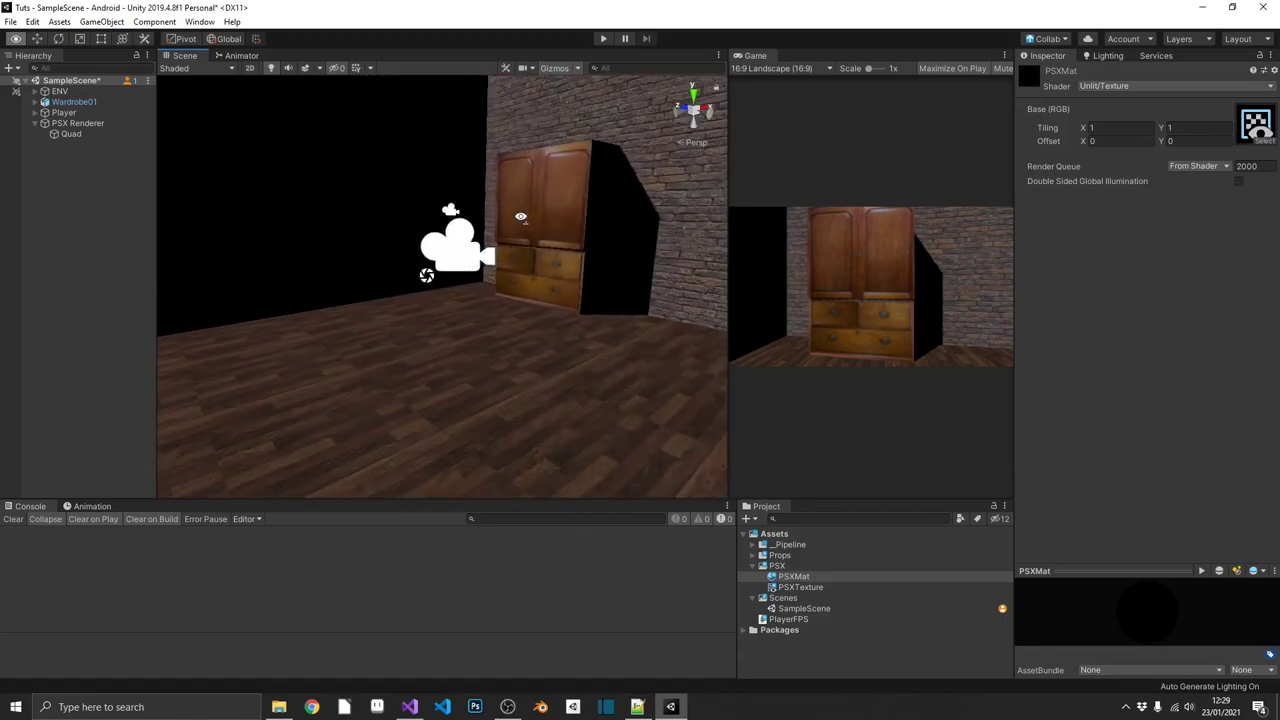
- Set the Main Camera's Output Texture to PSXTexture
click(455, 240)
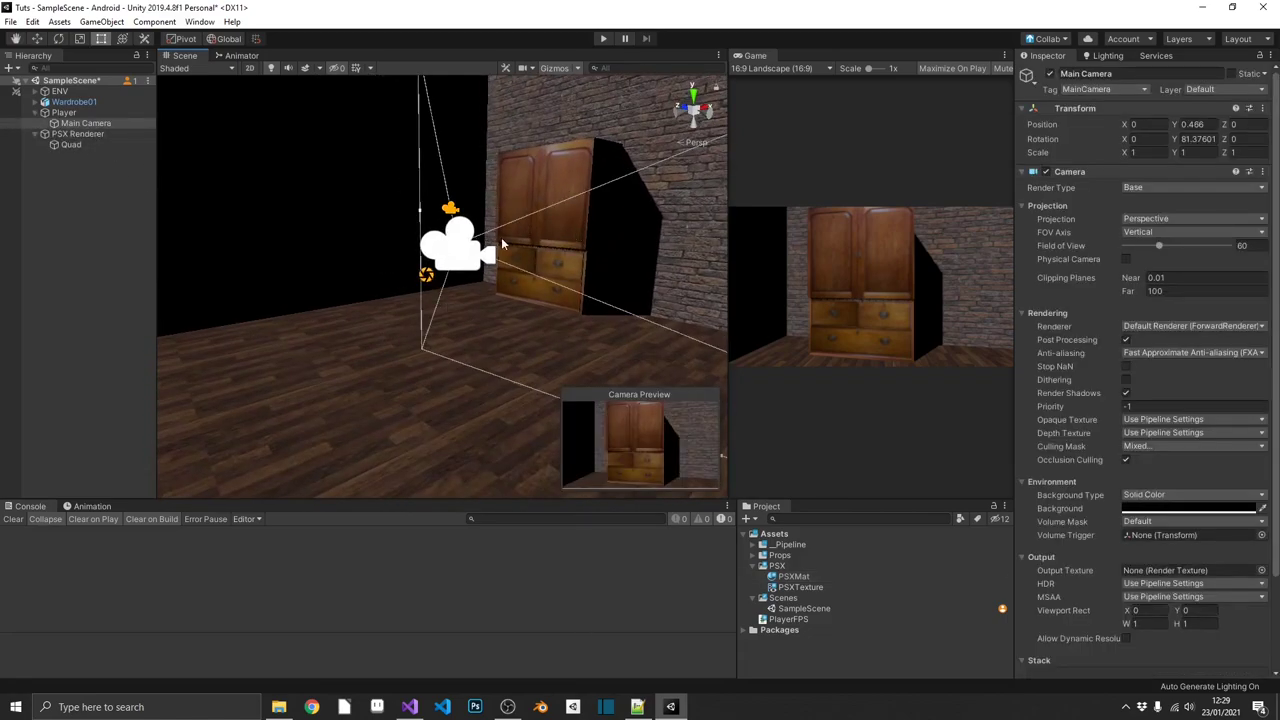
scroll(1081, 547, down, 3)
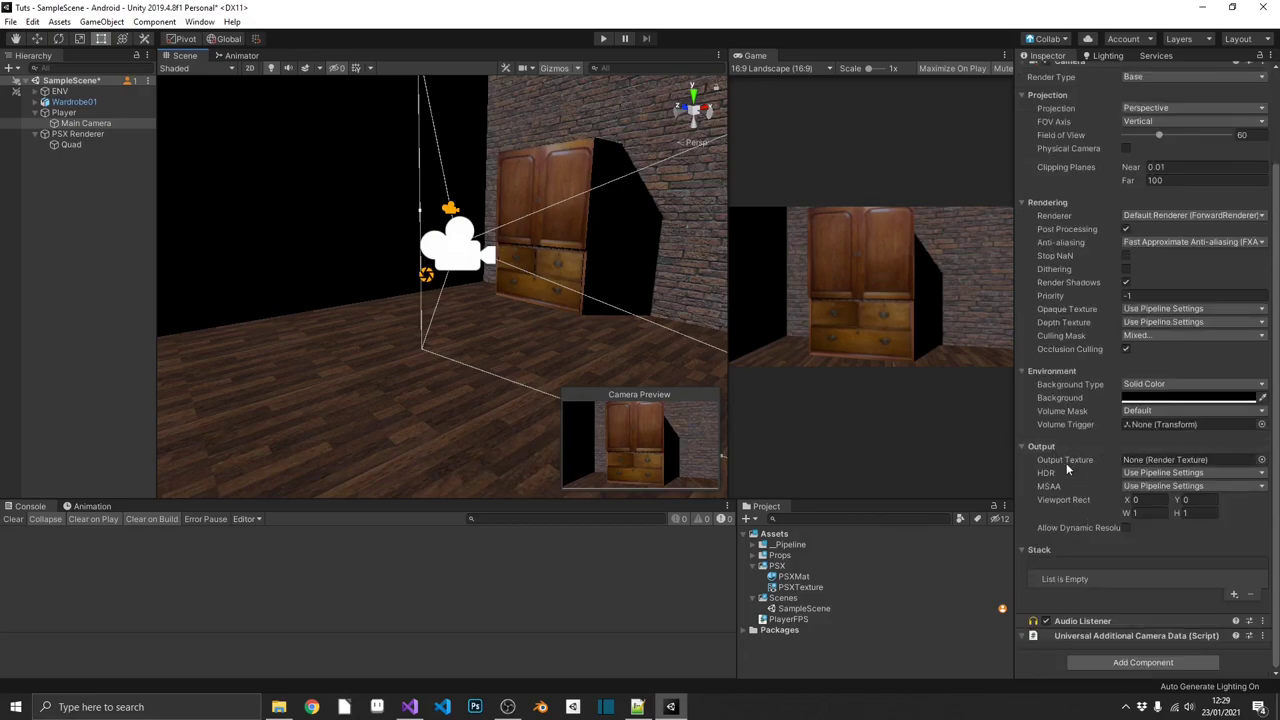
click(1261, 459)
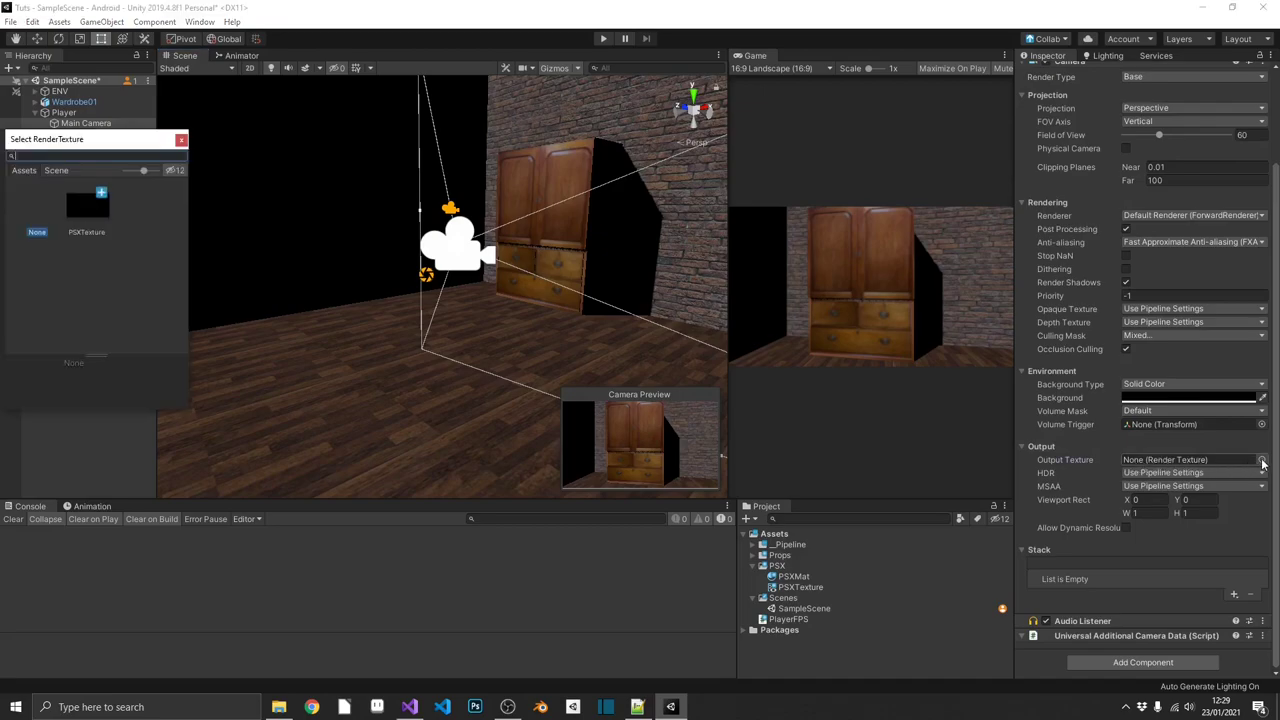
click(87, 206)
click(181, 139)
right_drag(350, 200, 372, 220)
- Test-rotate the Player with the Rotate tool, then undo the rotation
click(66, 112)
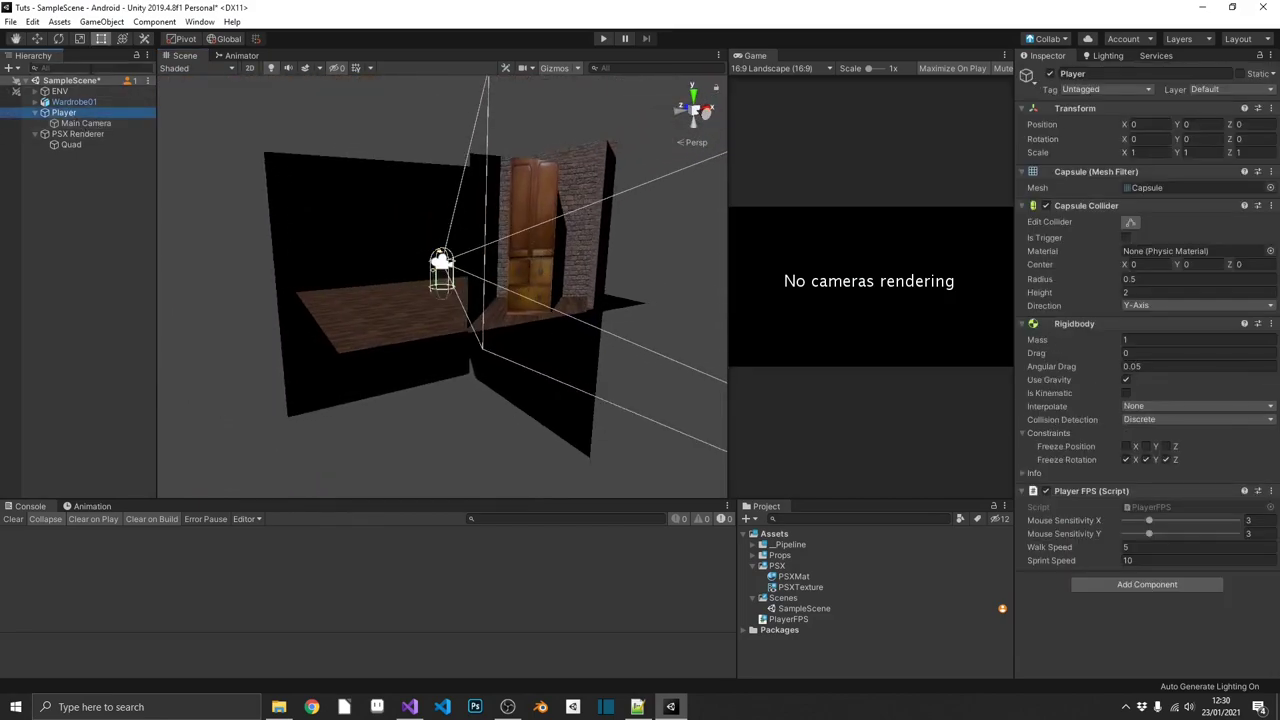
click(59, 38)
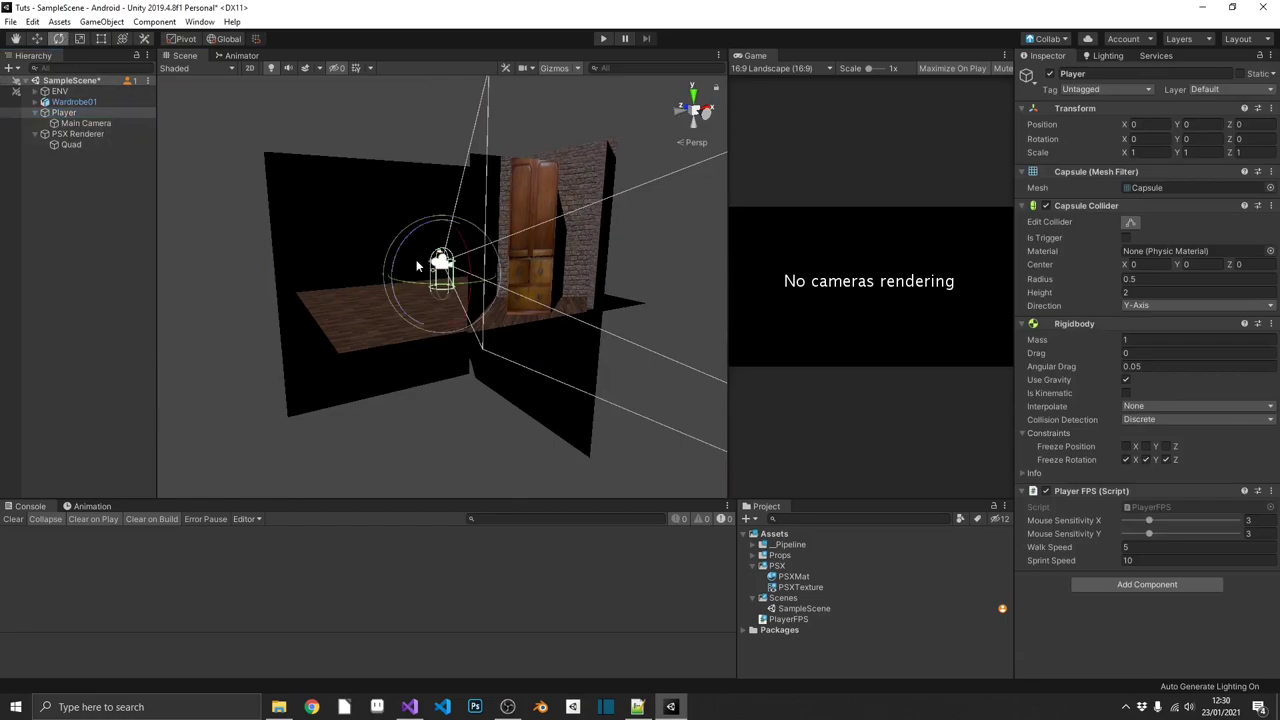
right_drag(448, 290, 470, 305)
drag(479, 315, 497, 342)
key(ctrl+z)
- Select the Quad under PSX Renderer and begin renaming it
right_drag(497, 342, 597, 281)
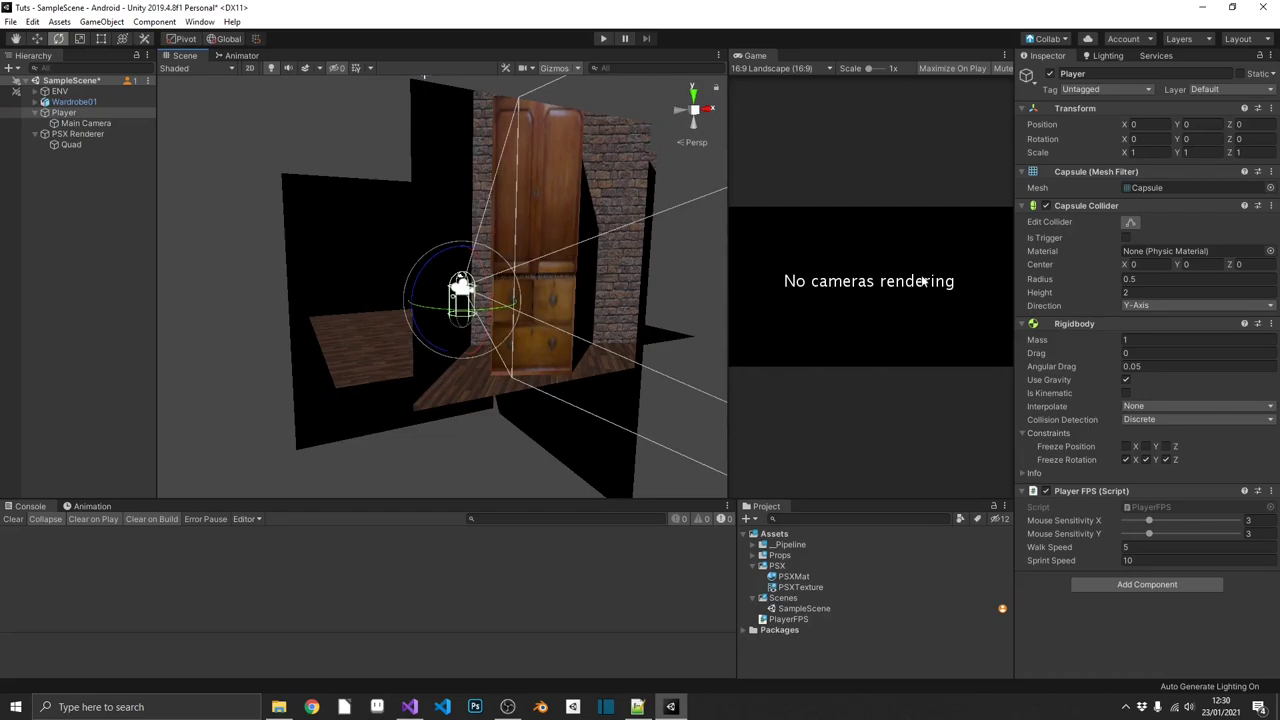
alt+drag(534, 208, 560, 175)
click(86, 143)
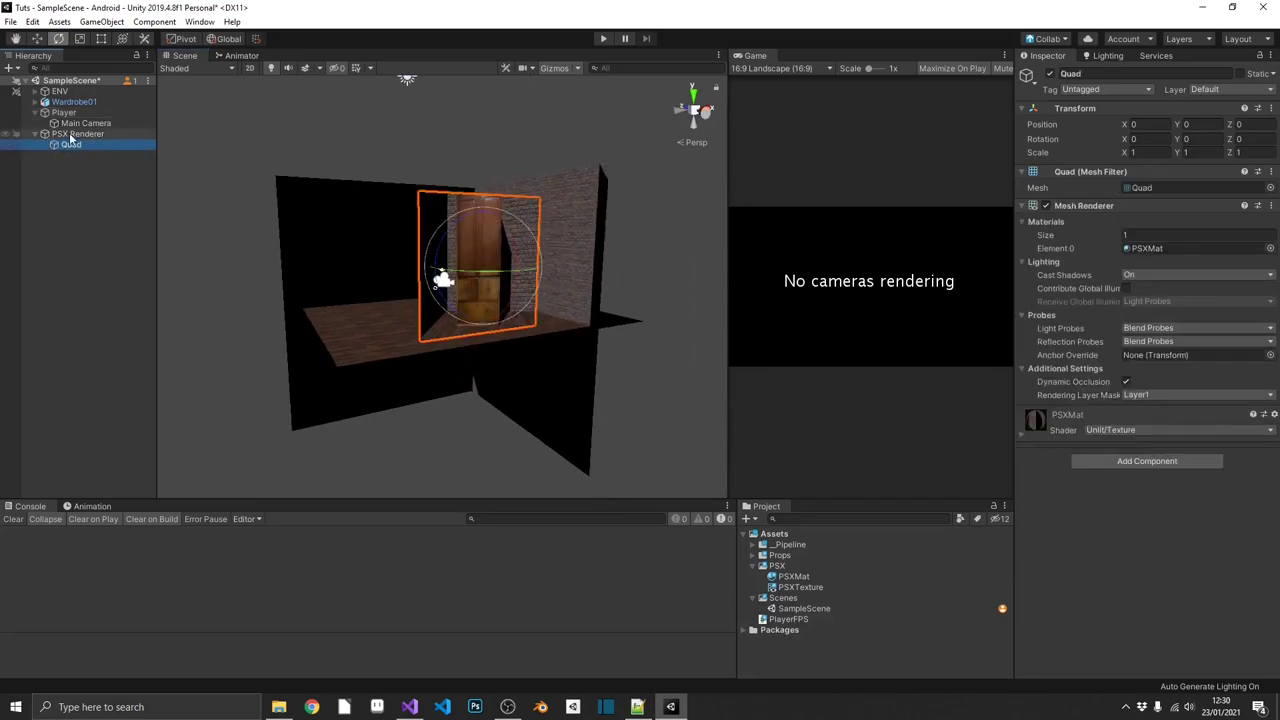
click(84, 145)
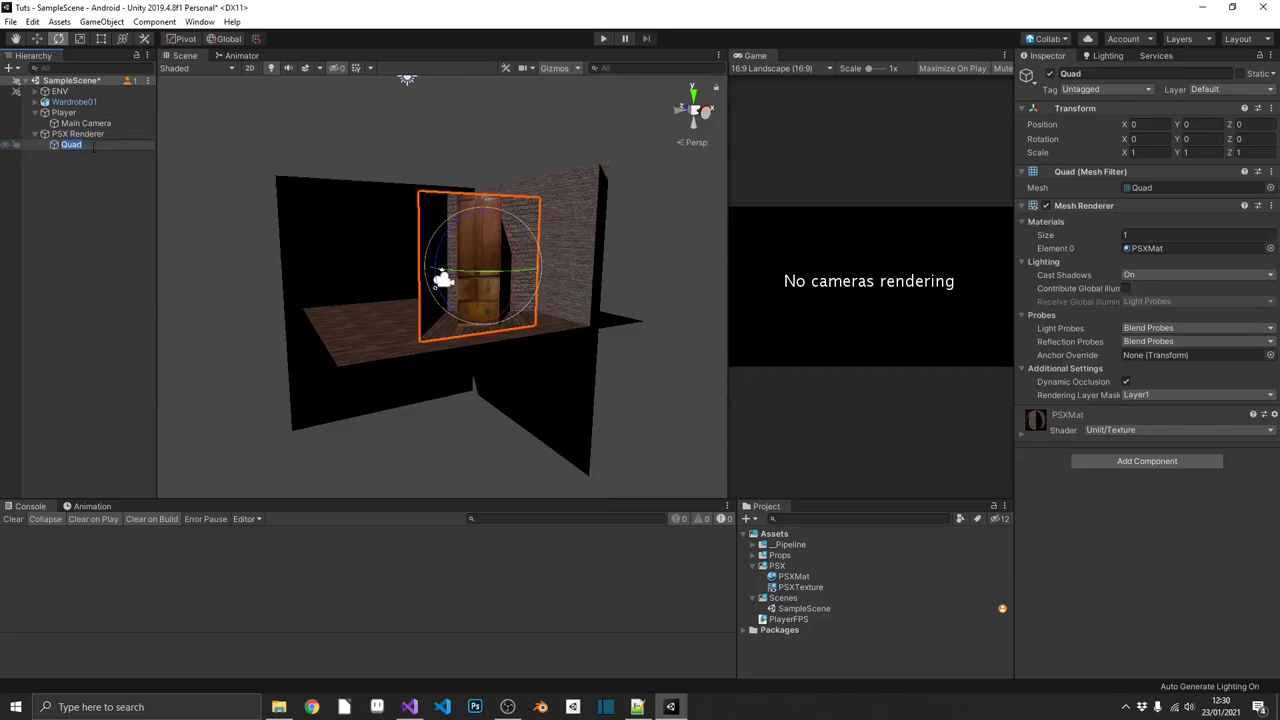
- Name the Quad RenderTexture, then add a child Camera called RenderCamera under PSX Renderer
text(RenderTexture)
key(Return)
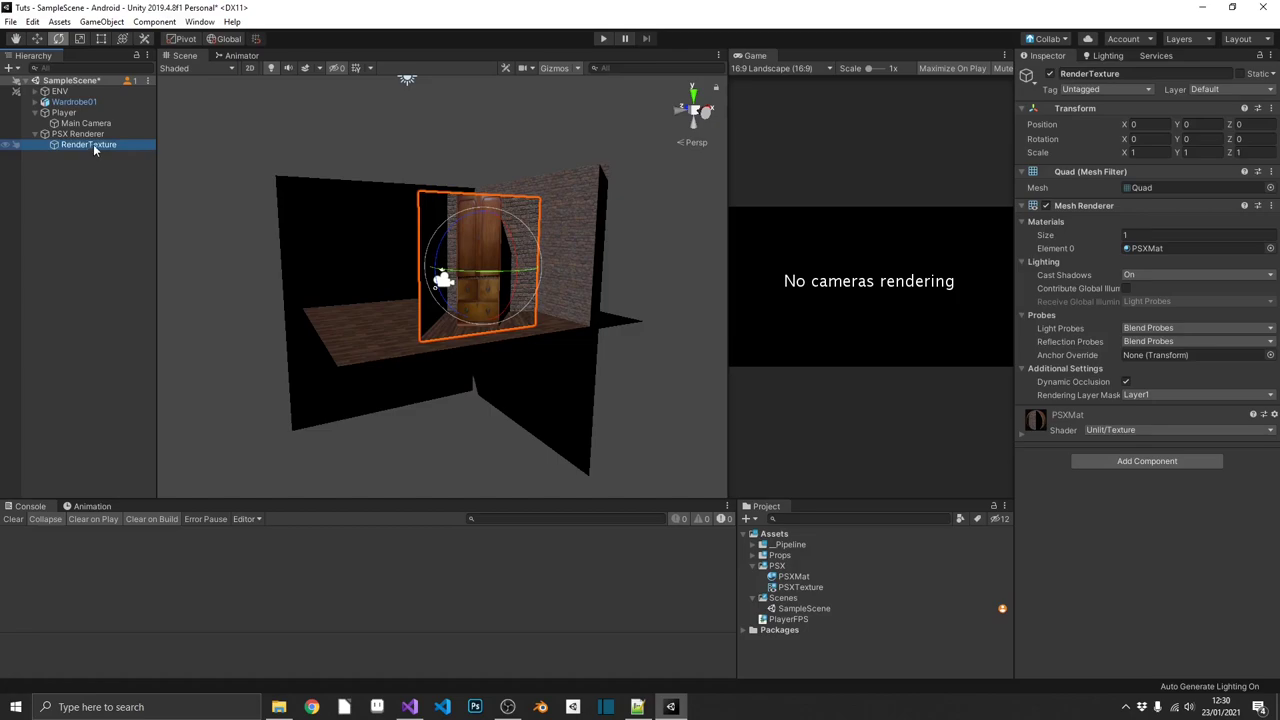
right_click(100, 136)
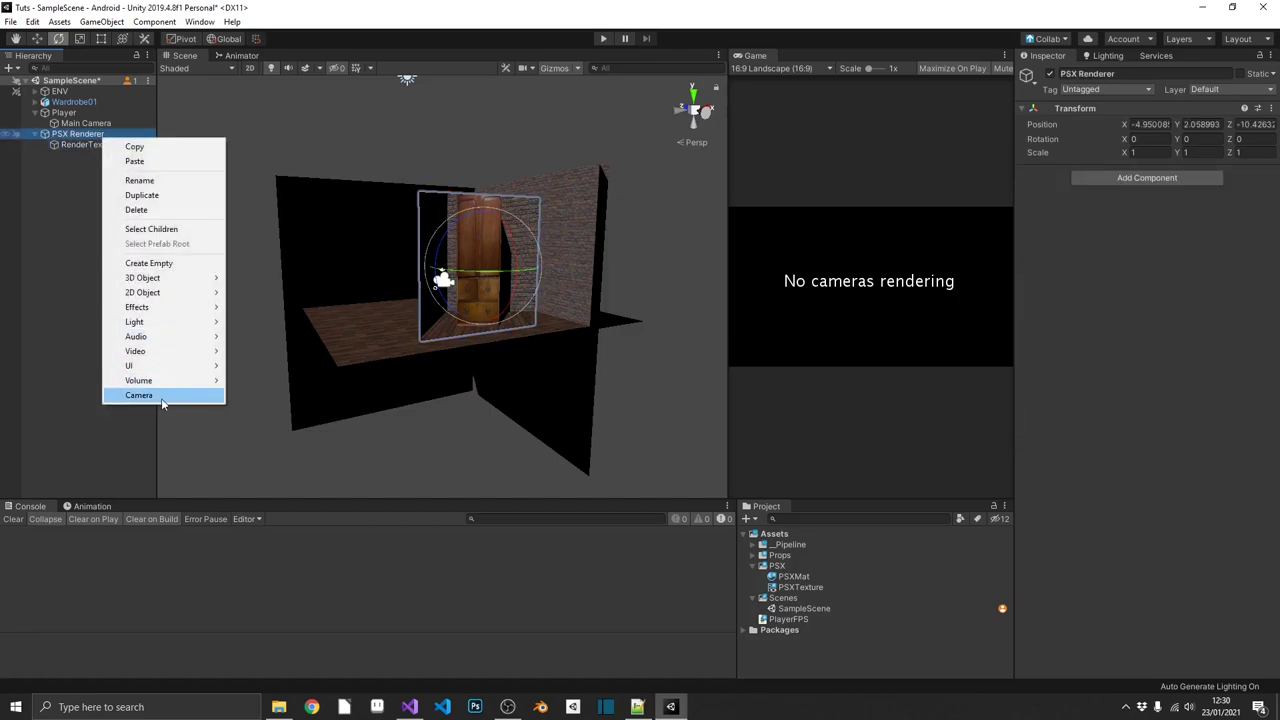
click(139, 395)
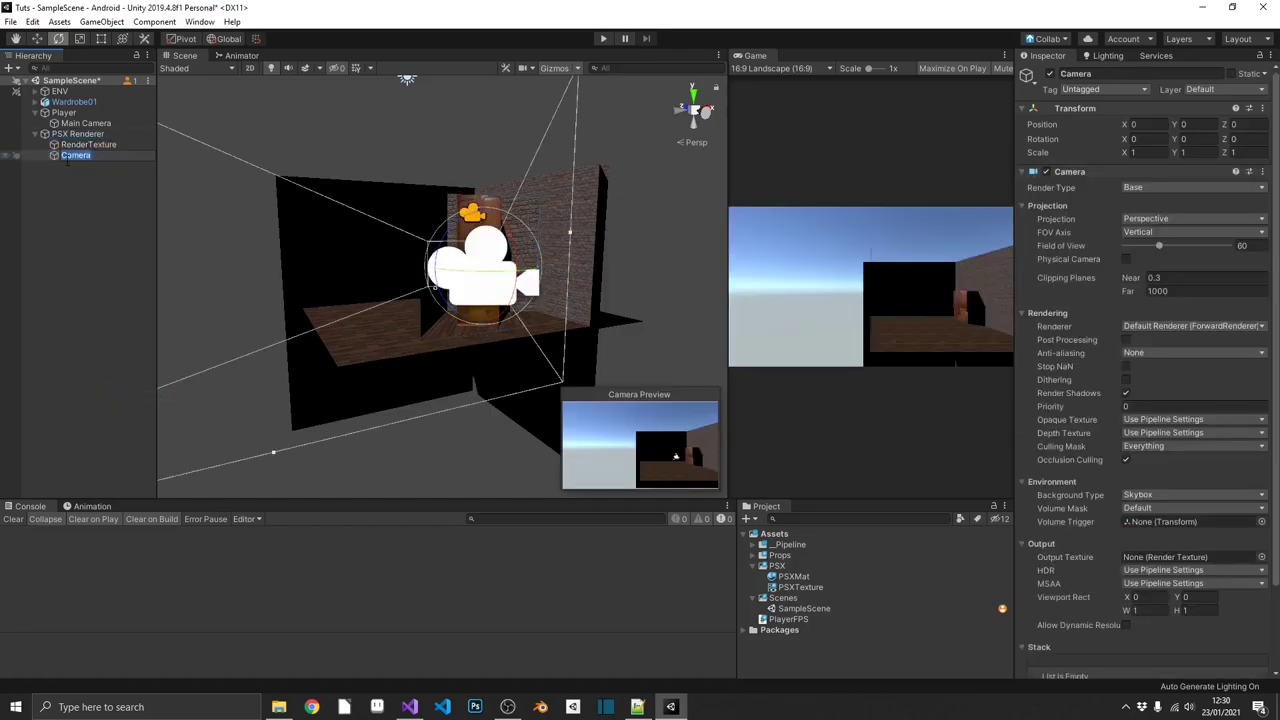
text(RenderCamera)
key(Return)
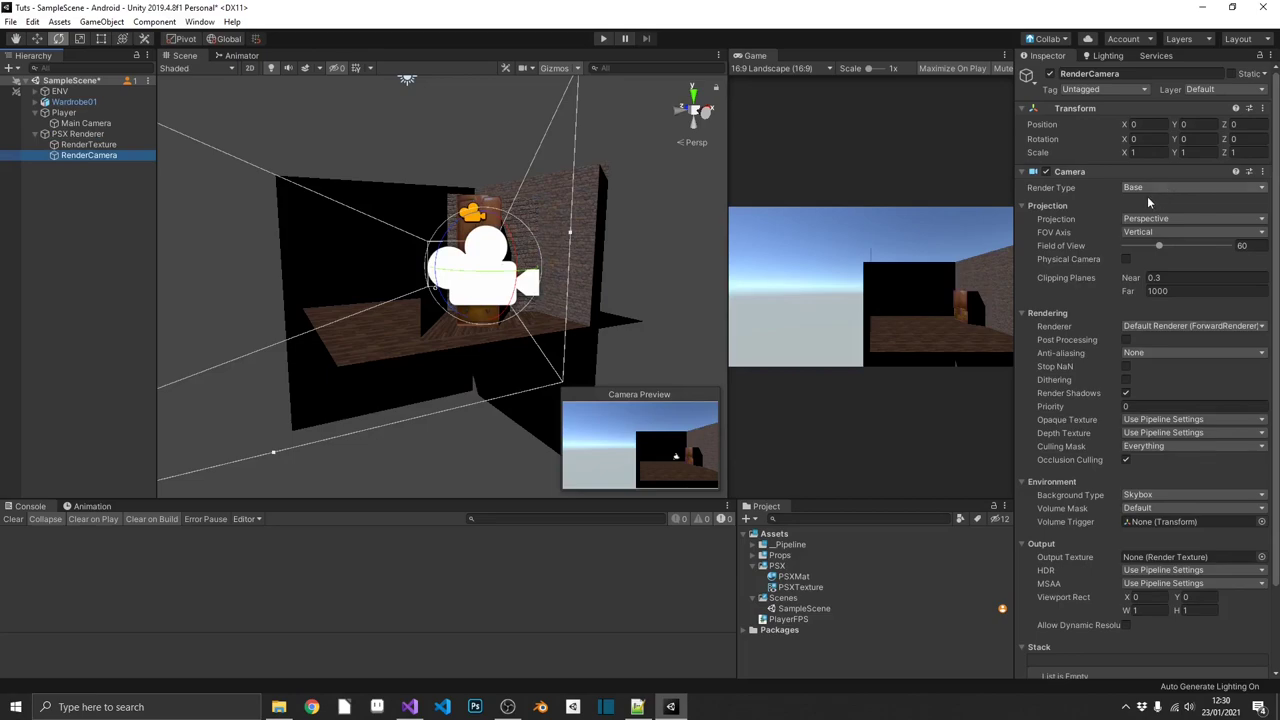
- Set RenderCamera to Orthographic projection and move it back along Z to -1.339
click(1160, 219)
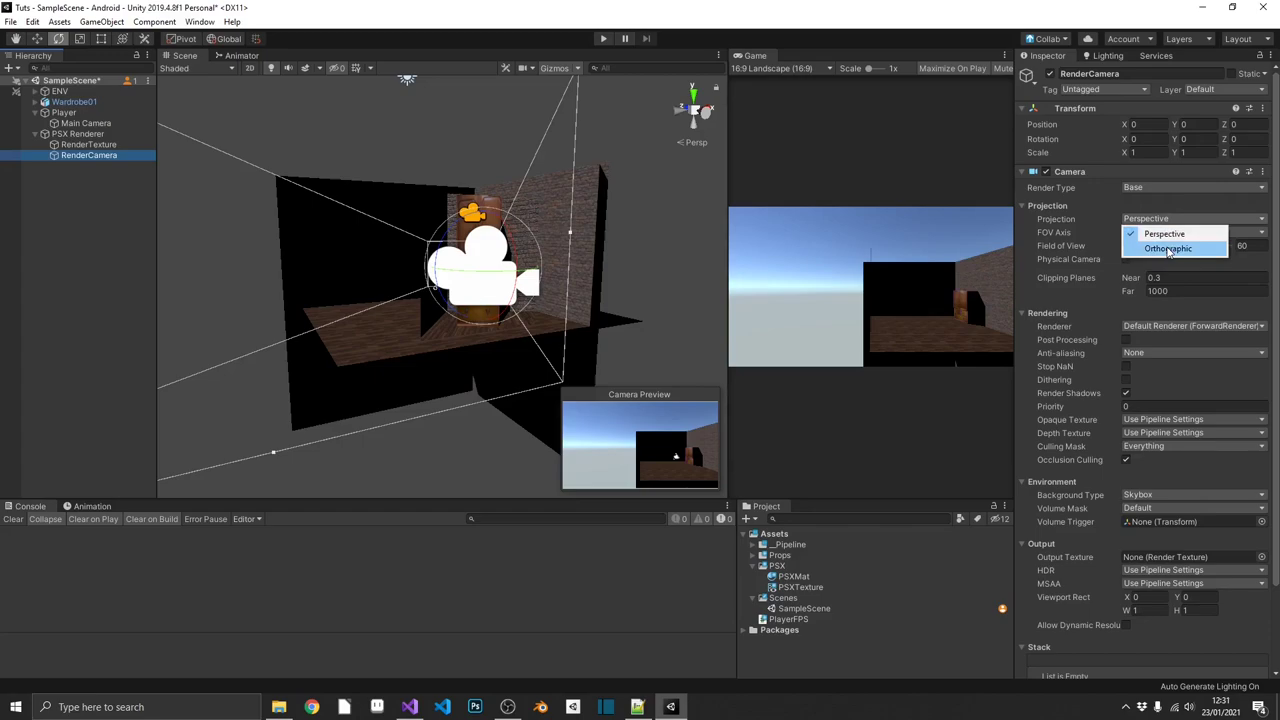
click(1168, 249)
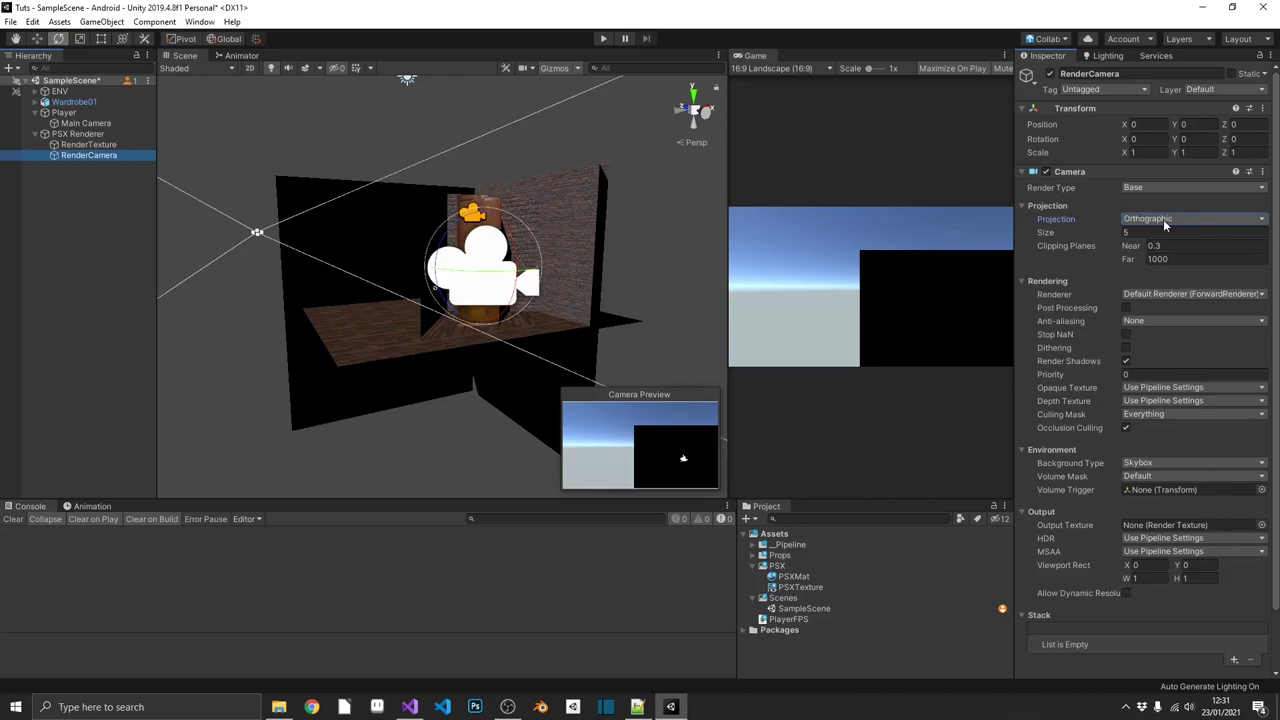
right_drag(399, 167, 588, 203)
key(w)
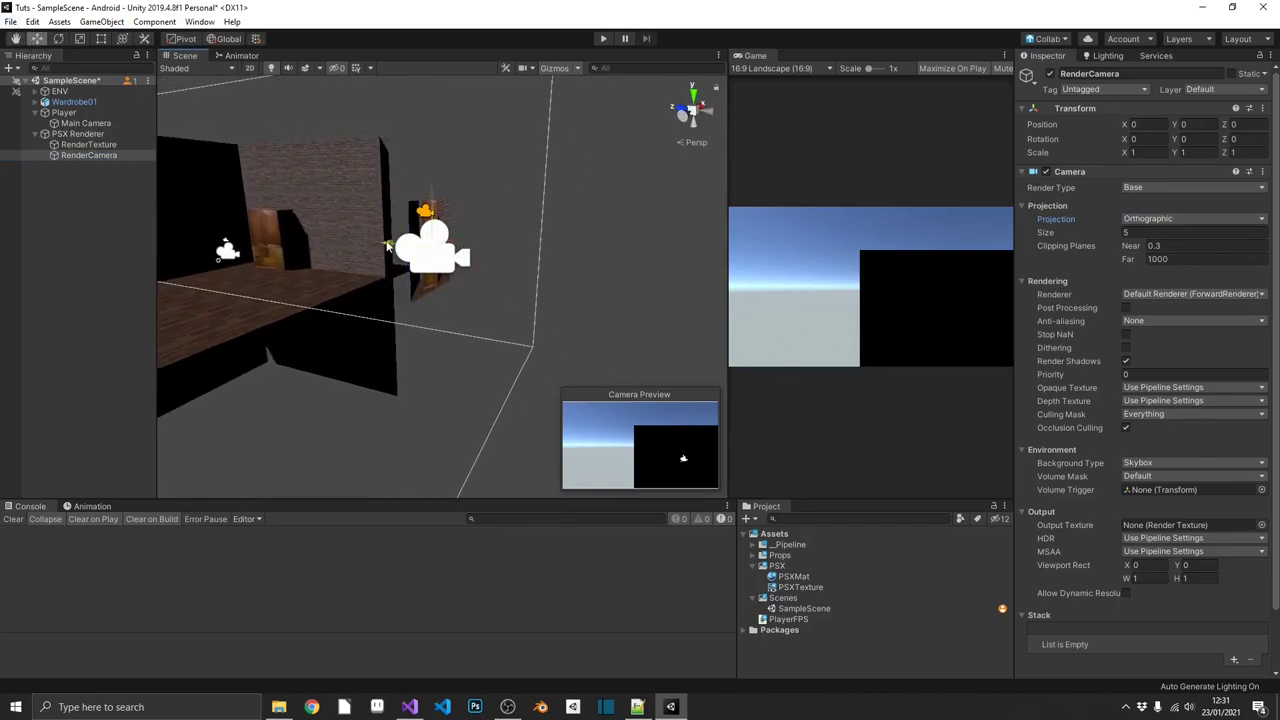
drag(388, 244, 440, 268)
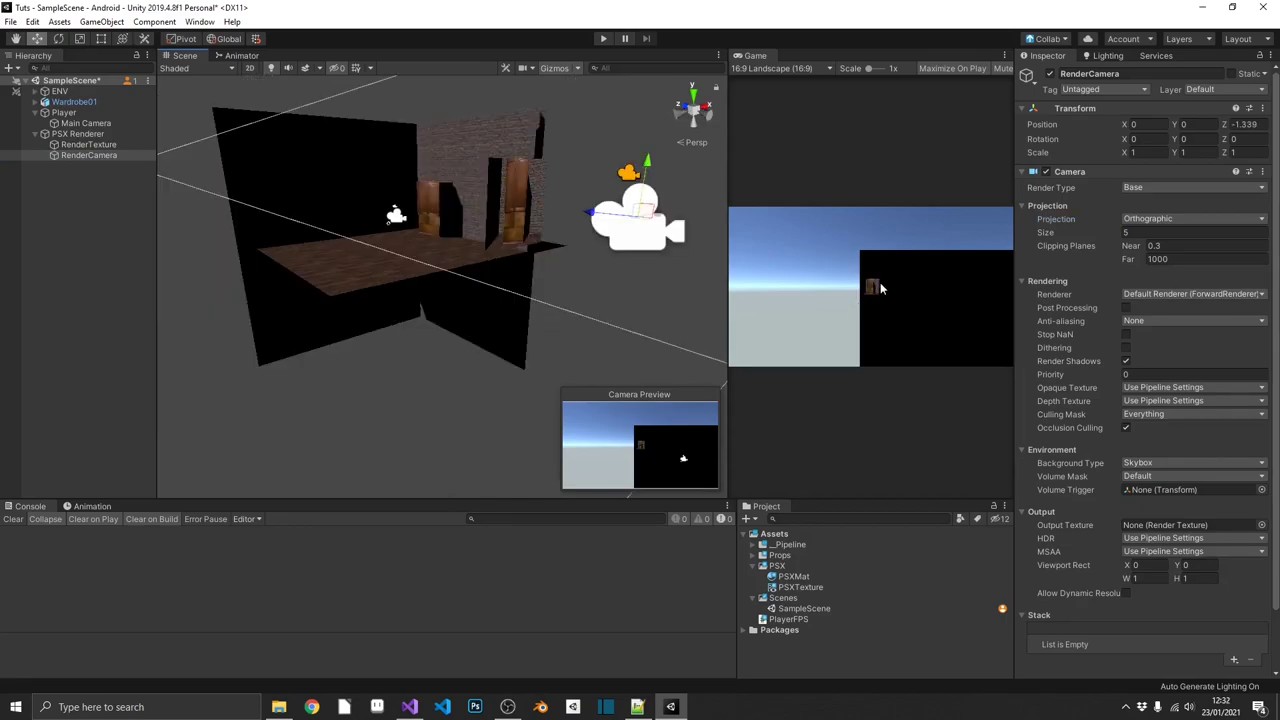
click(520, 200)
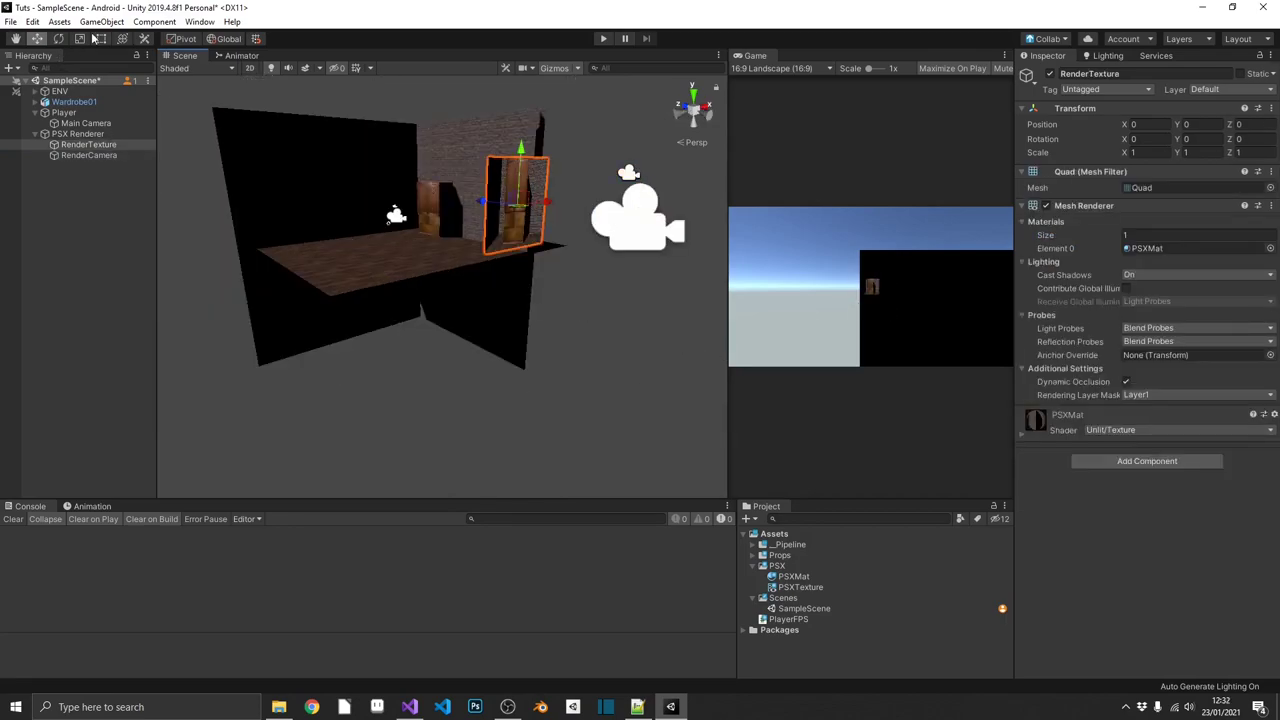
- With the Rect tool active, set the RenderTexture quad's scale to X 1920 and Y 1080
click(100, 38)
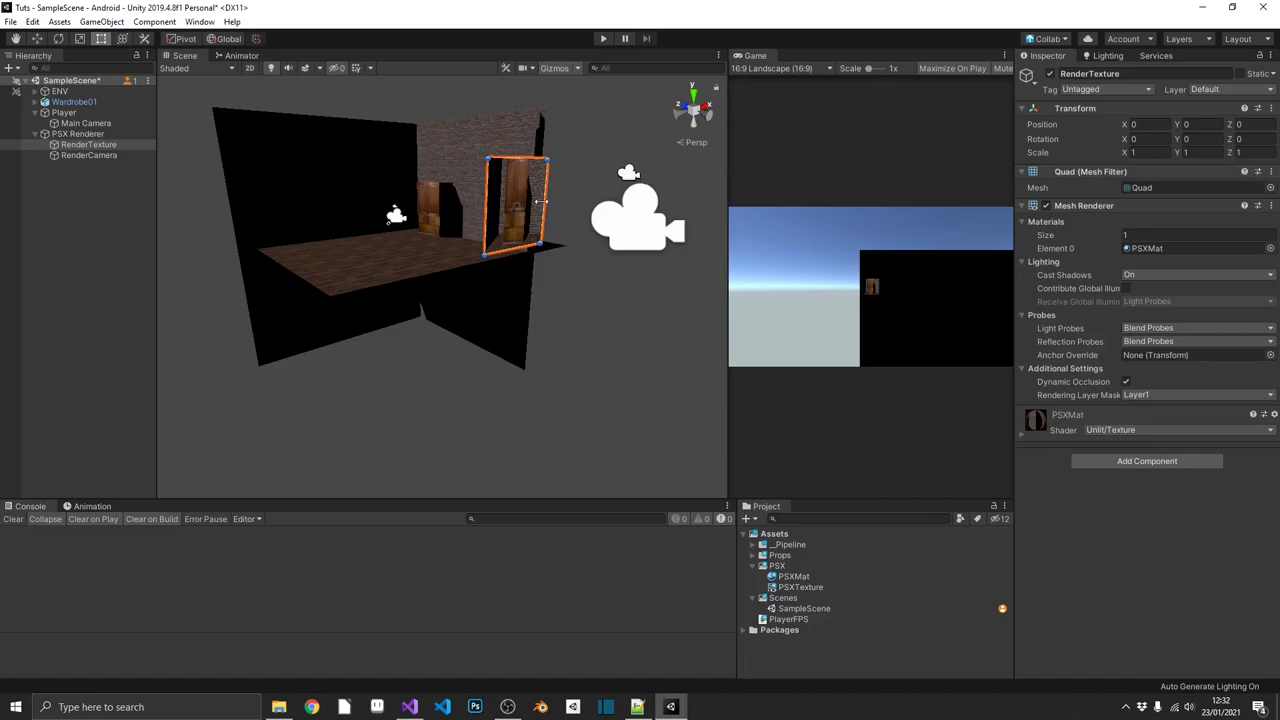
click(1146, 152)
text(1920)
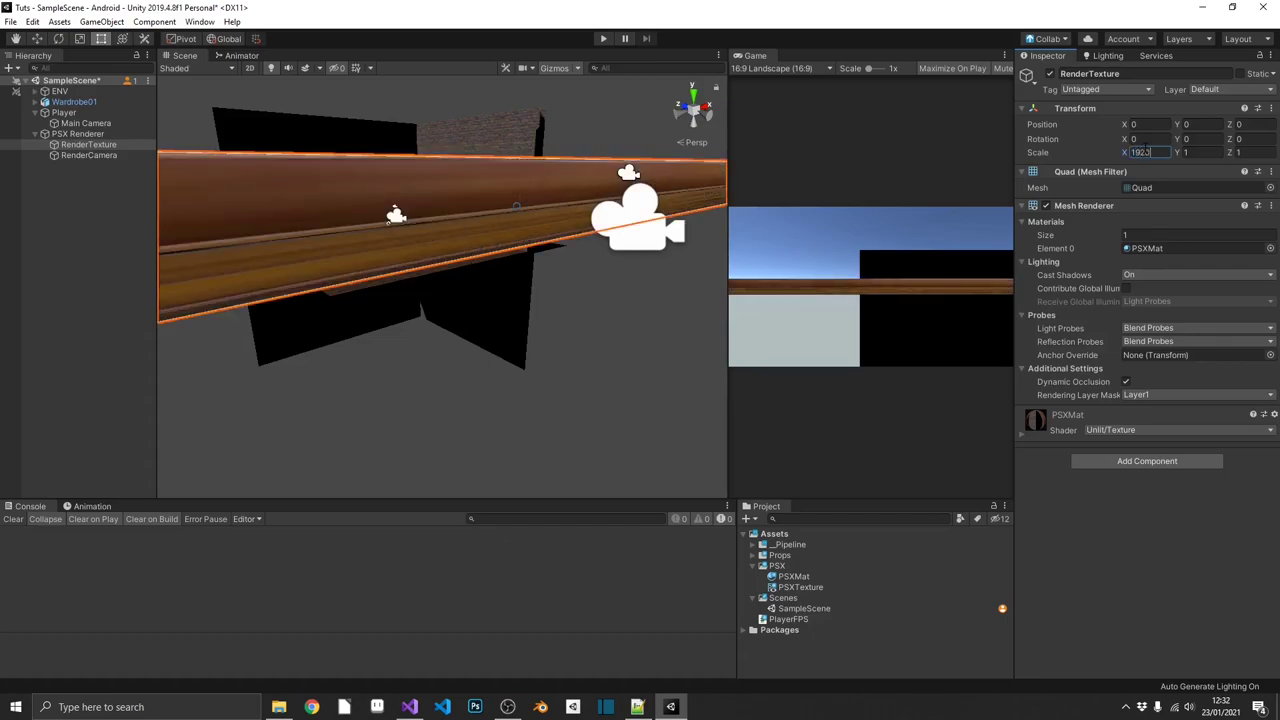
key(Tab)
text(1080)
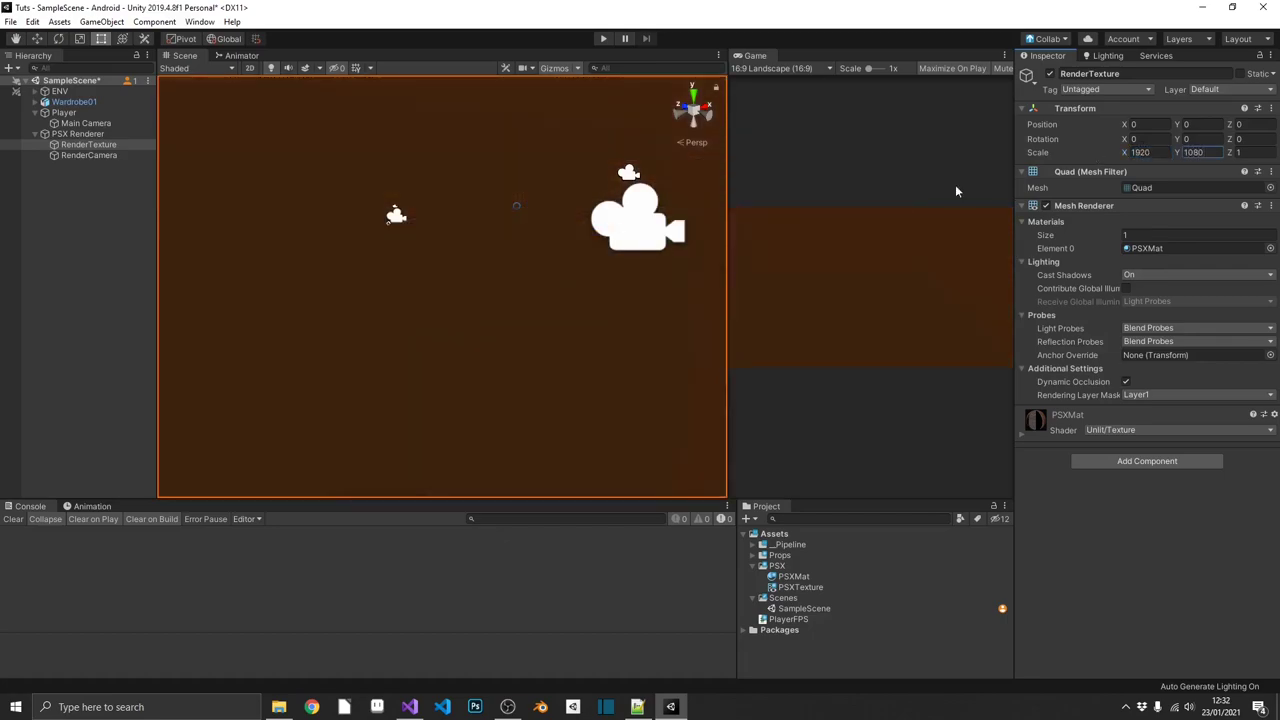
right_drag(516, 206, 651, 410)
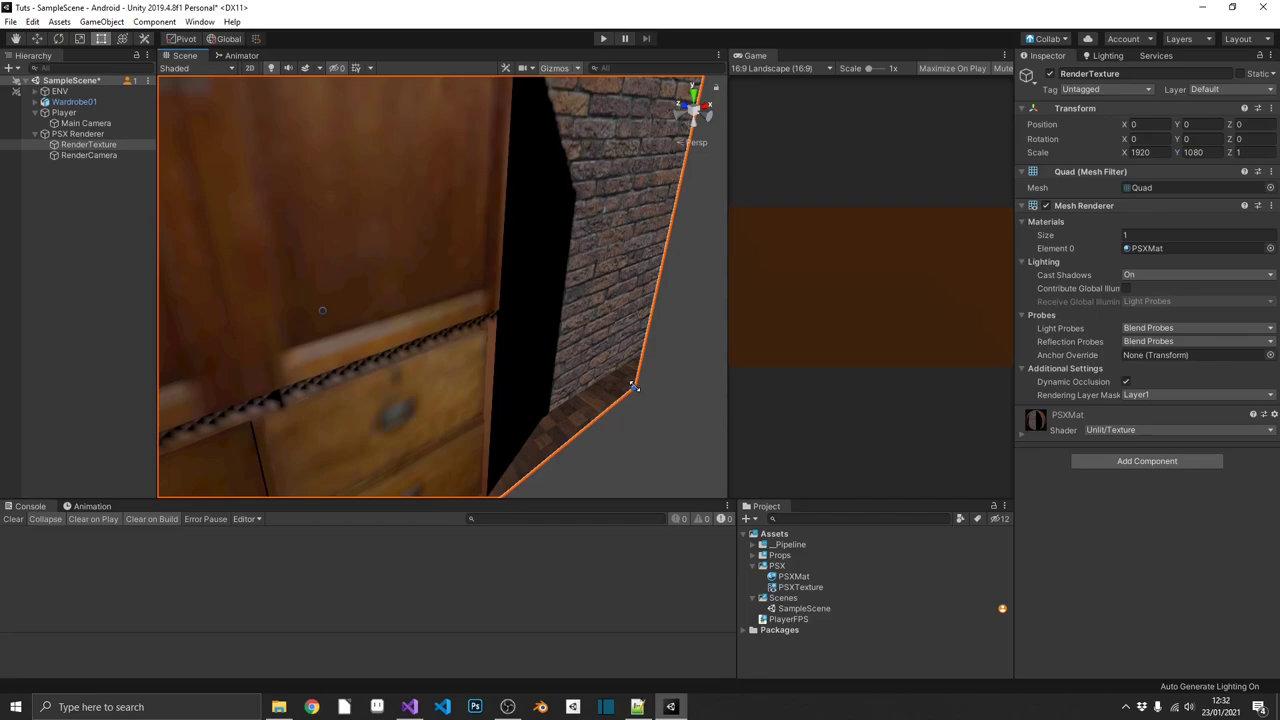
- Shrink the RenderTexture quad proportionally to about 17.97 × 10.11, then select RenderCamera
drag(634, 386, 339, 316)
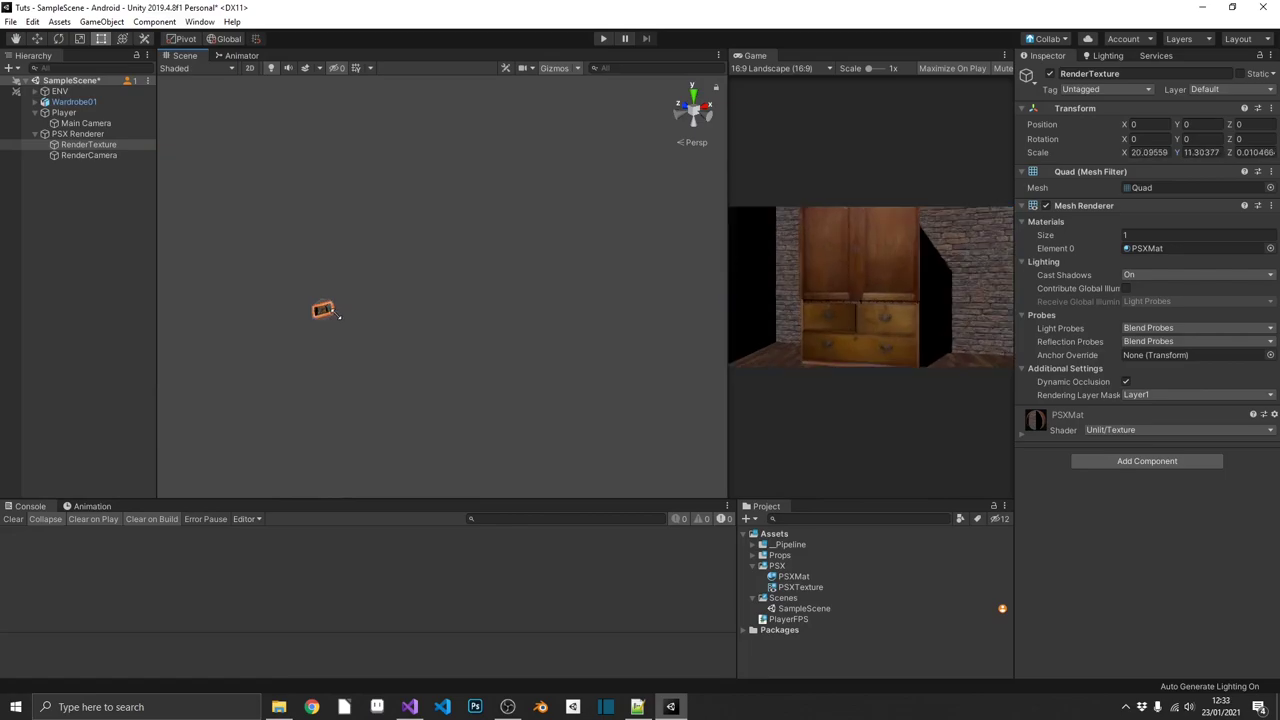
mouse_move(349, 314)
right_down()
mouse_move(394, 306)
mouse_move(363, 314)
right_up()
key(f)
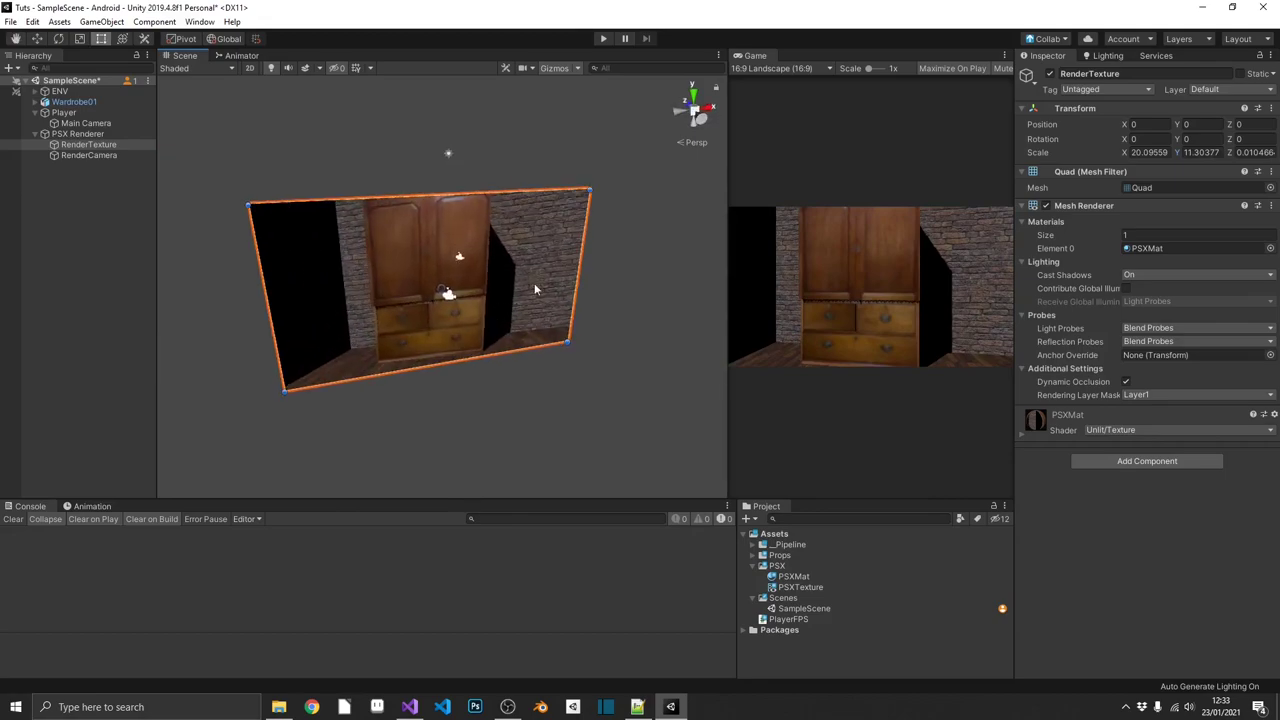
drag(592, 188, 579, 213)
alt+drag(608, 265, 791, 298)
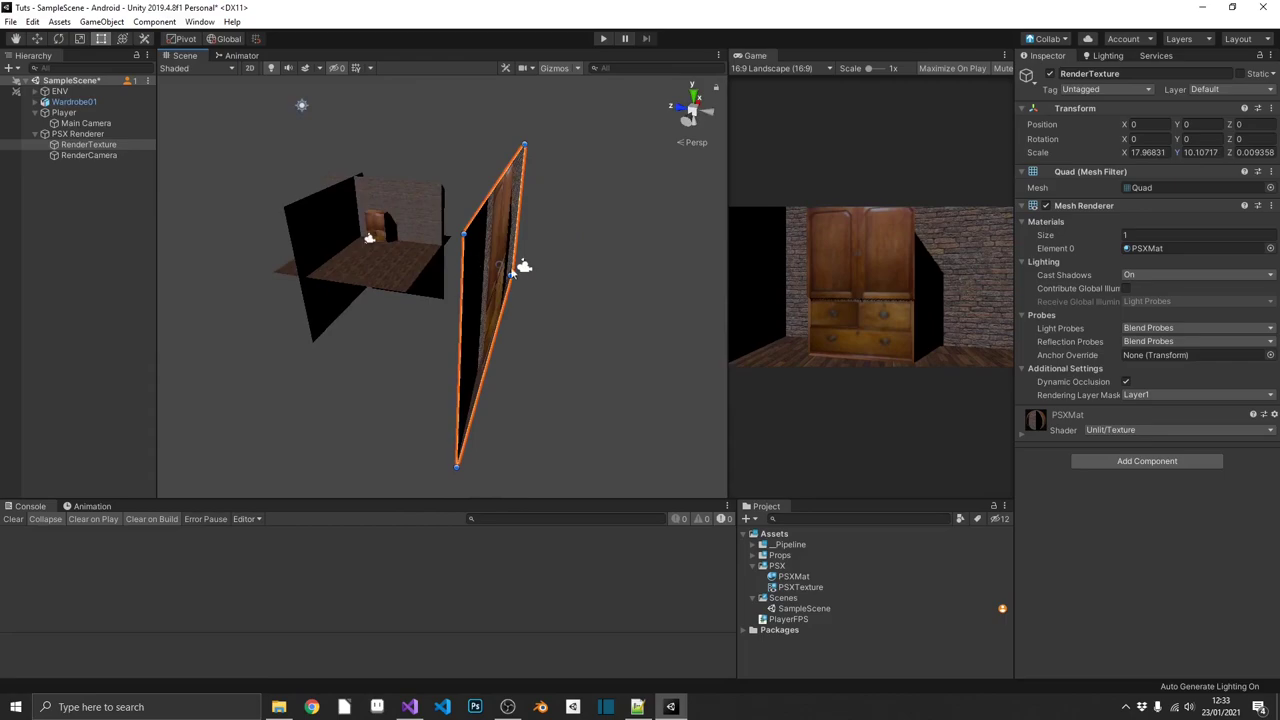
click(520, 266)
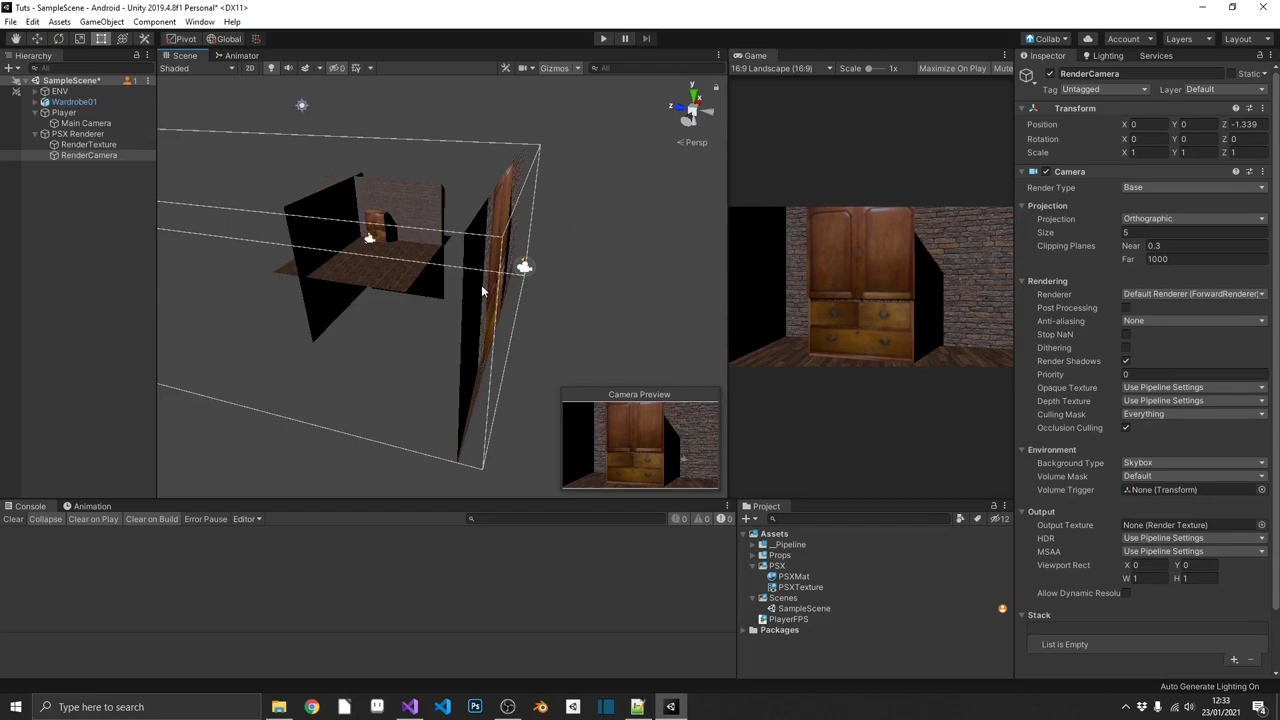
- Play-test the room rendered through the RenderTexture quad, then stop Play mode
click(604, 38)
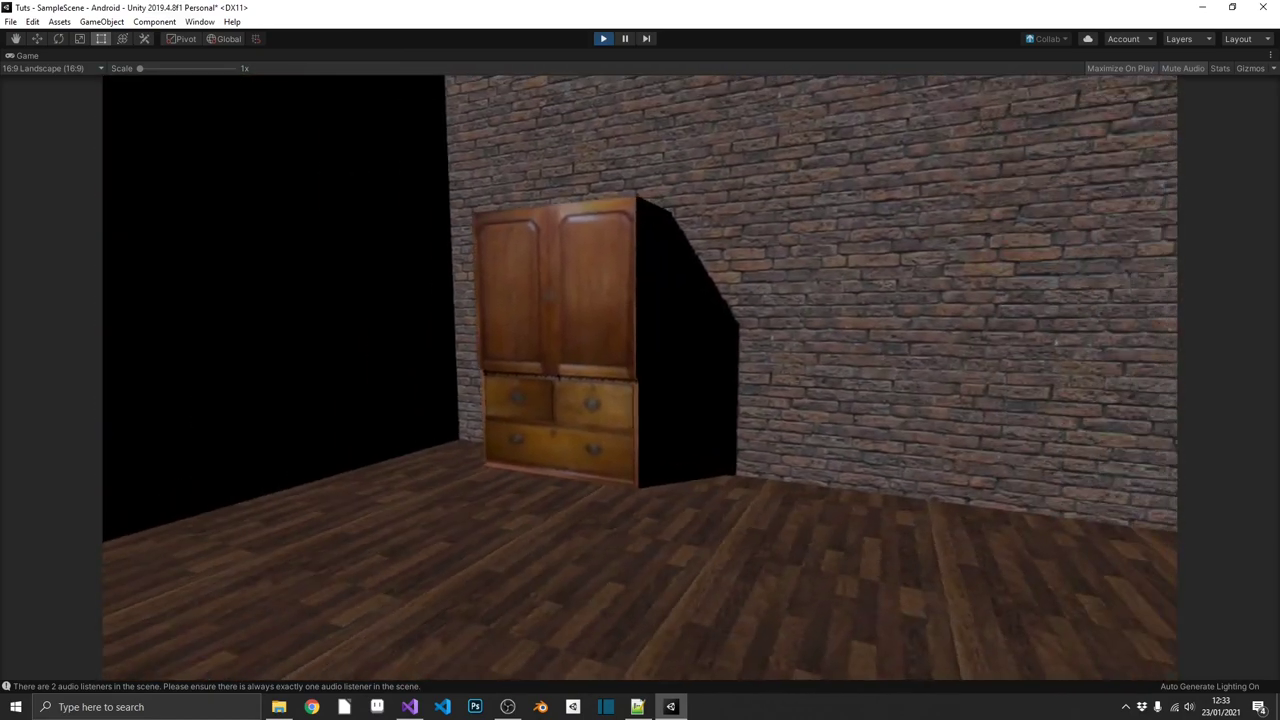
key(Escape)
click(603, 39)
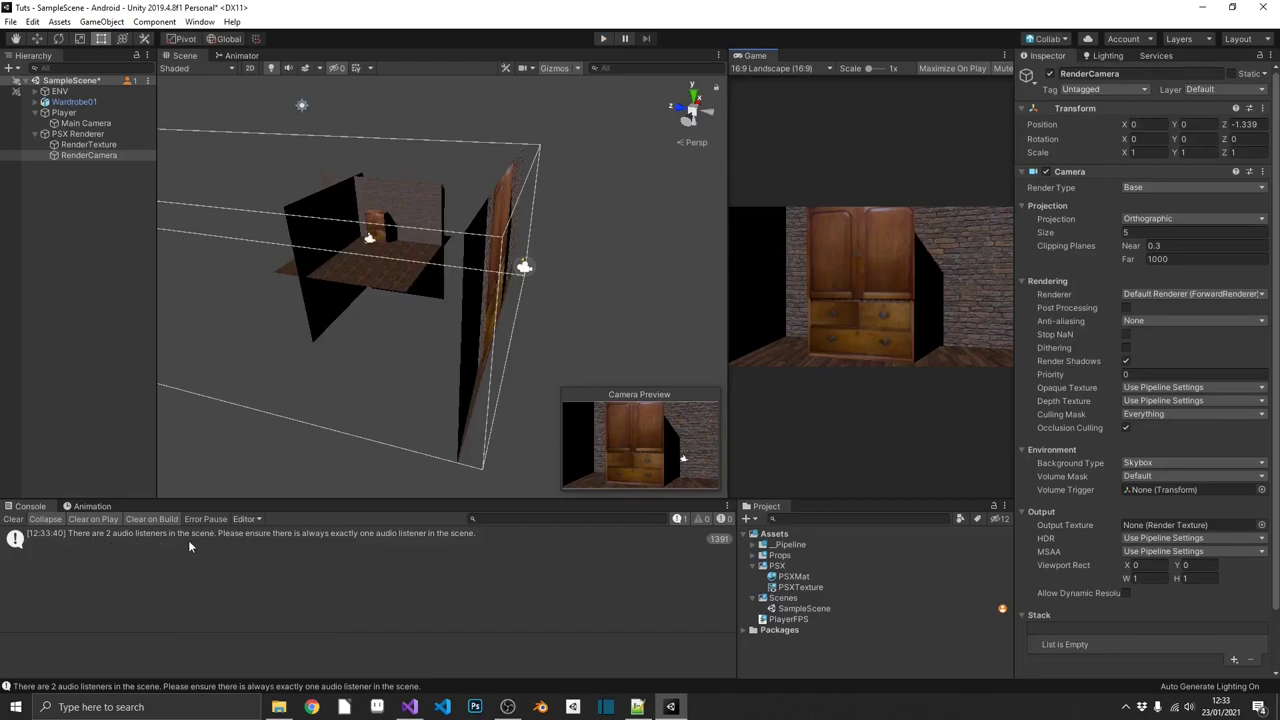
- Remove RenderCamera's Audio Listener component and clear the duplicate-listener warning from the Console
click(88, 155)
scroll(1052, 449, down, 3)
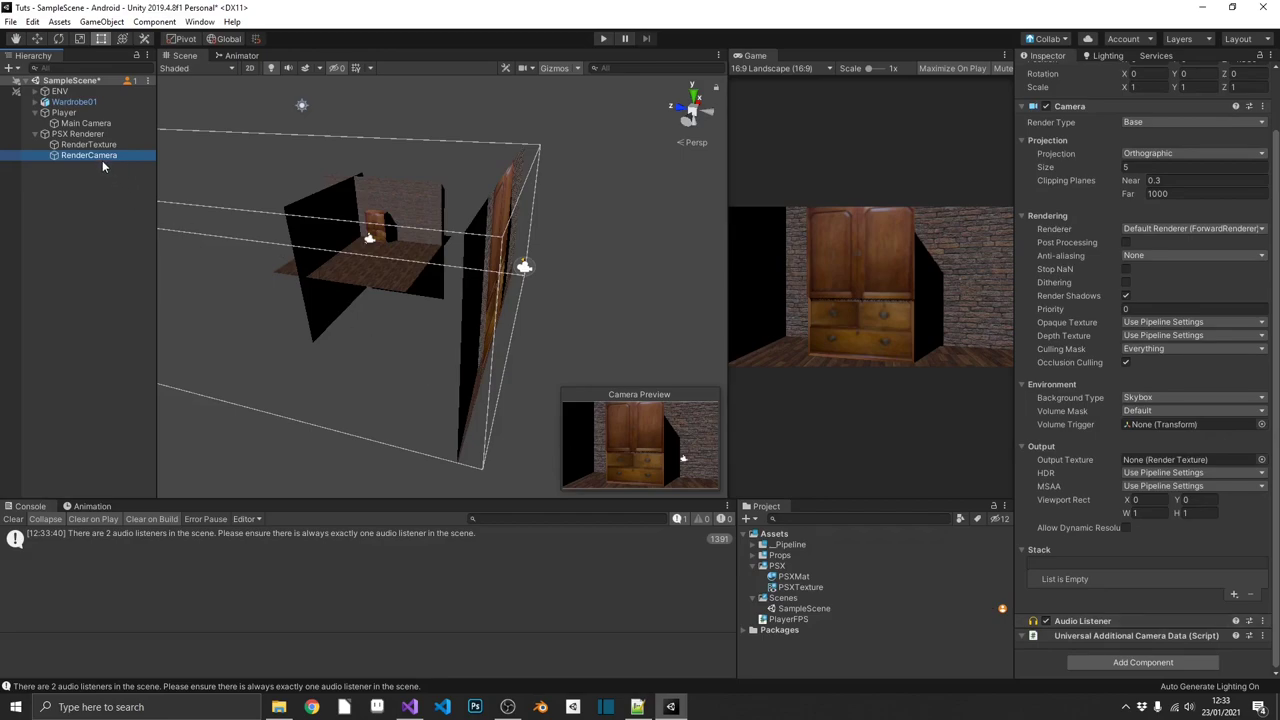
right_click(1084, 622)
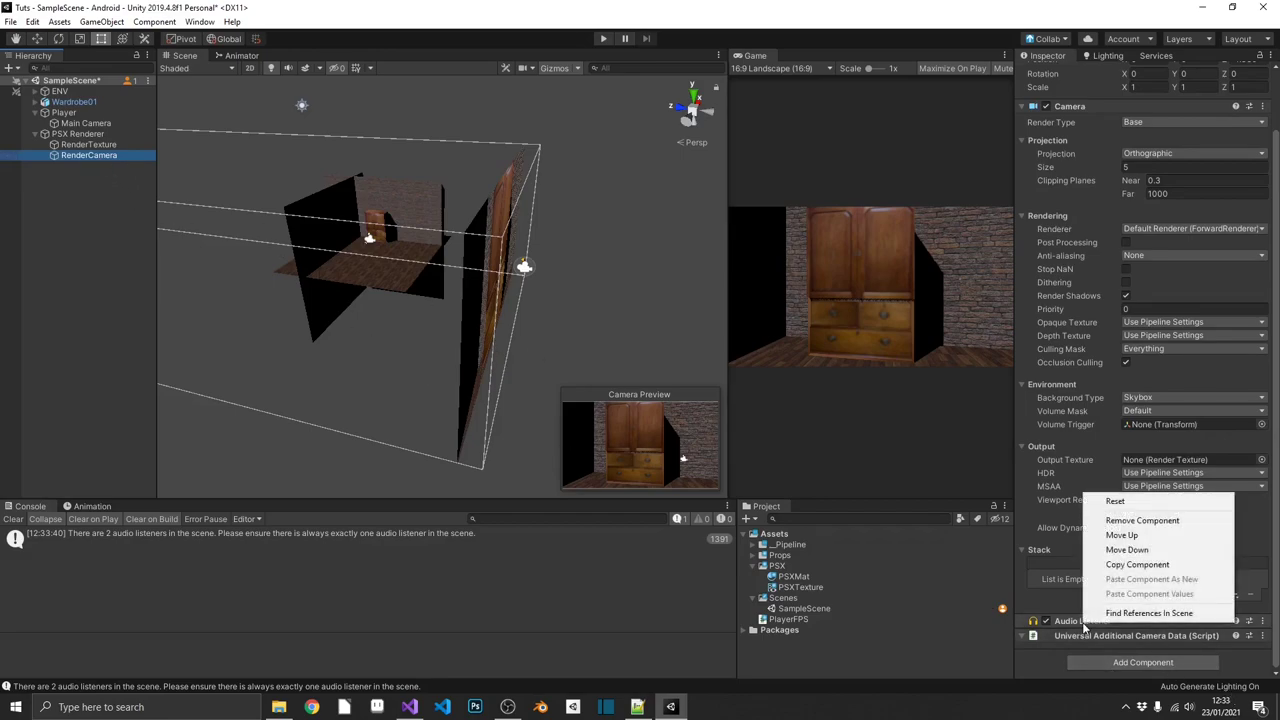
click(1142, 520)
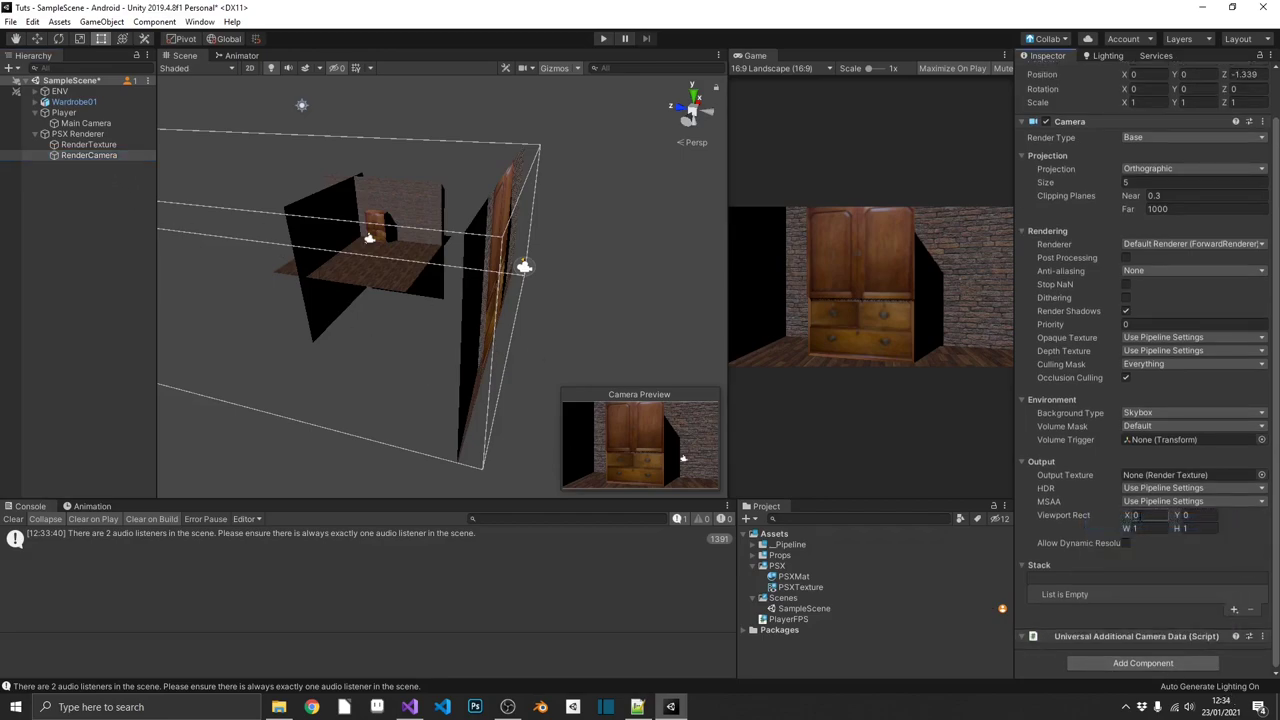
click(13, 519)
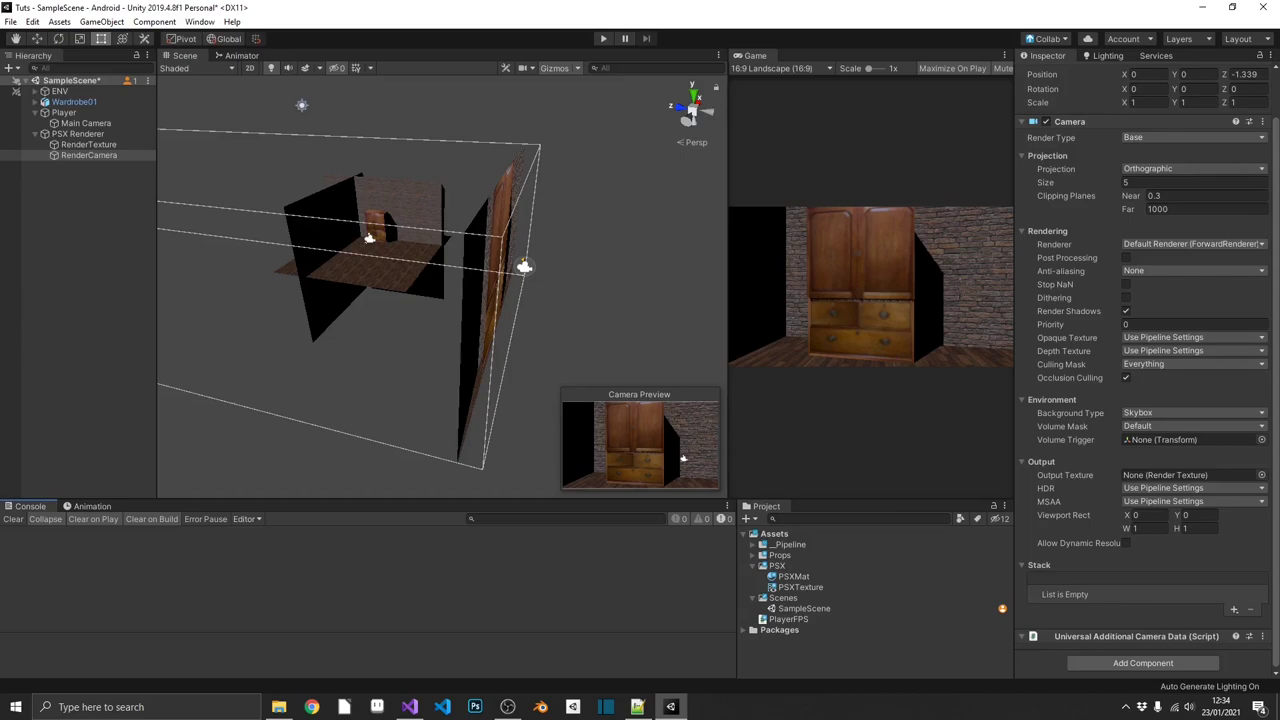
- Set PSXTexture's size from 1920 wide to 256 × 224 with Point filtering, then select Main Camera
click(799, 589)
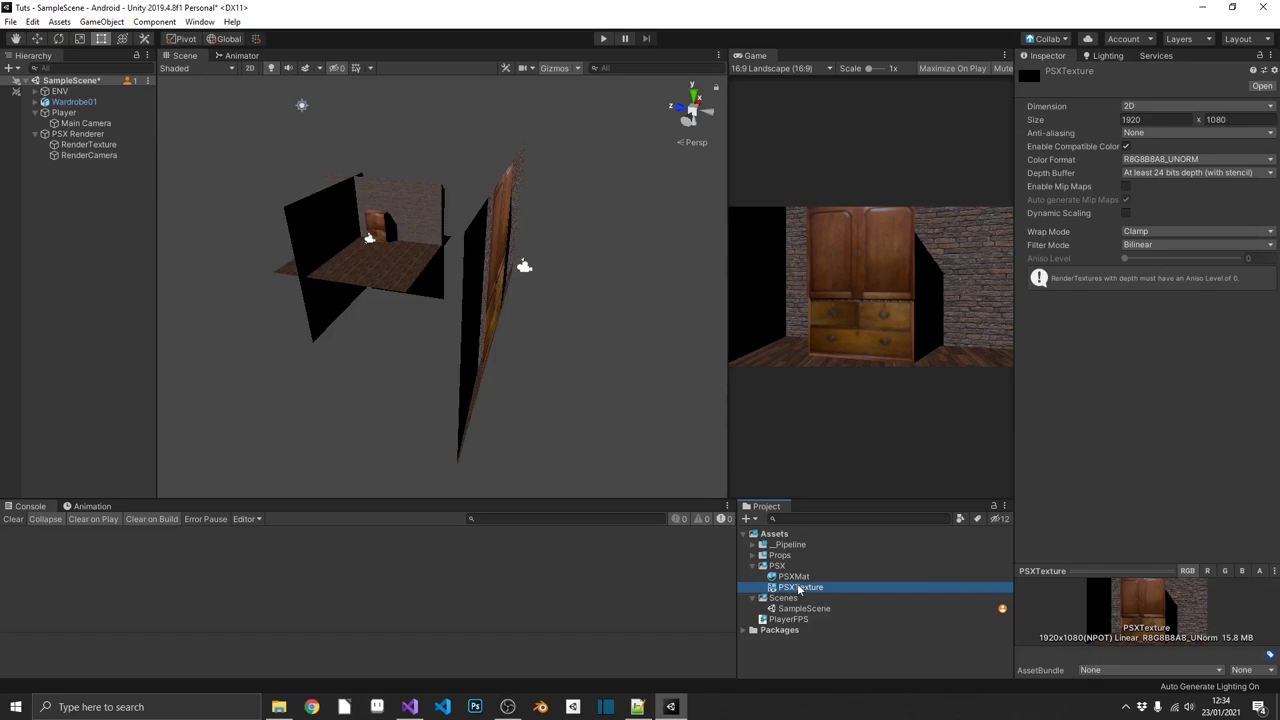
click(1124, 119)
click(1146, 119)
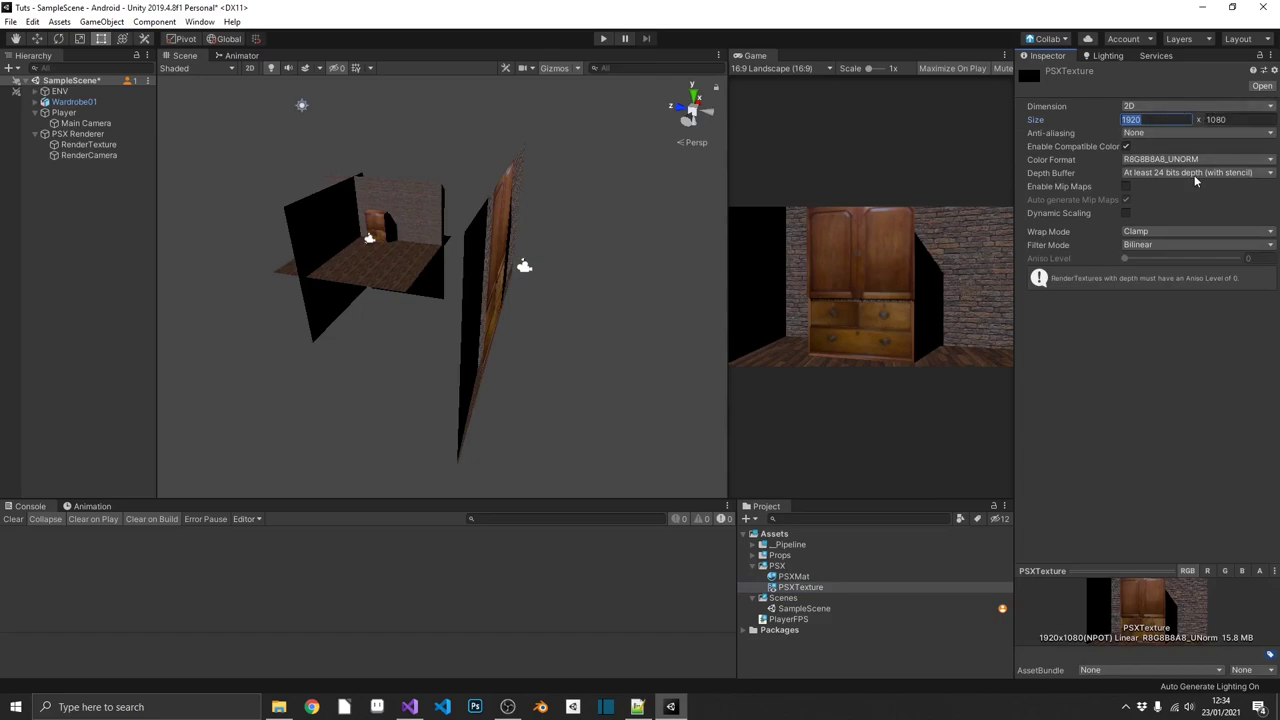
text(256)
key(Tab)
text(224)
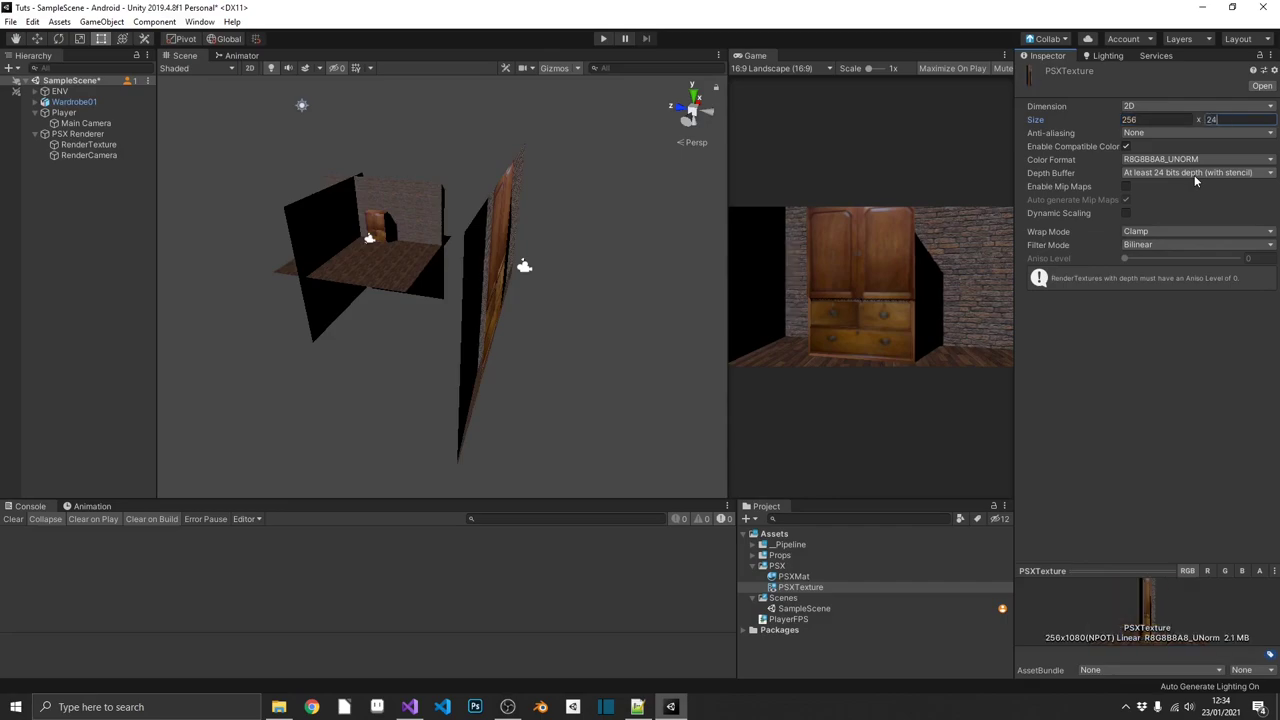
key(Return)
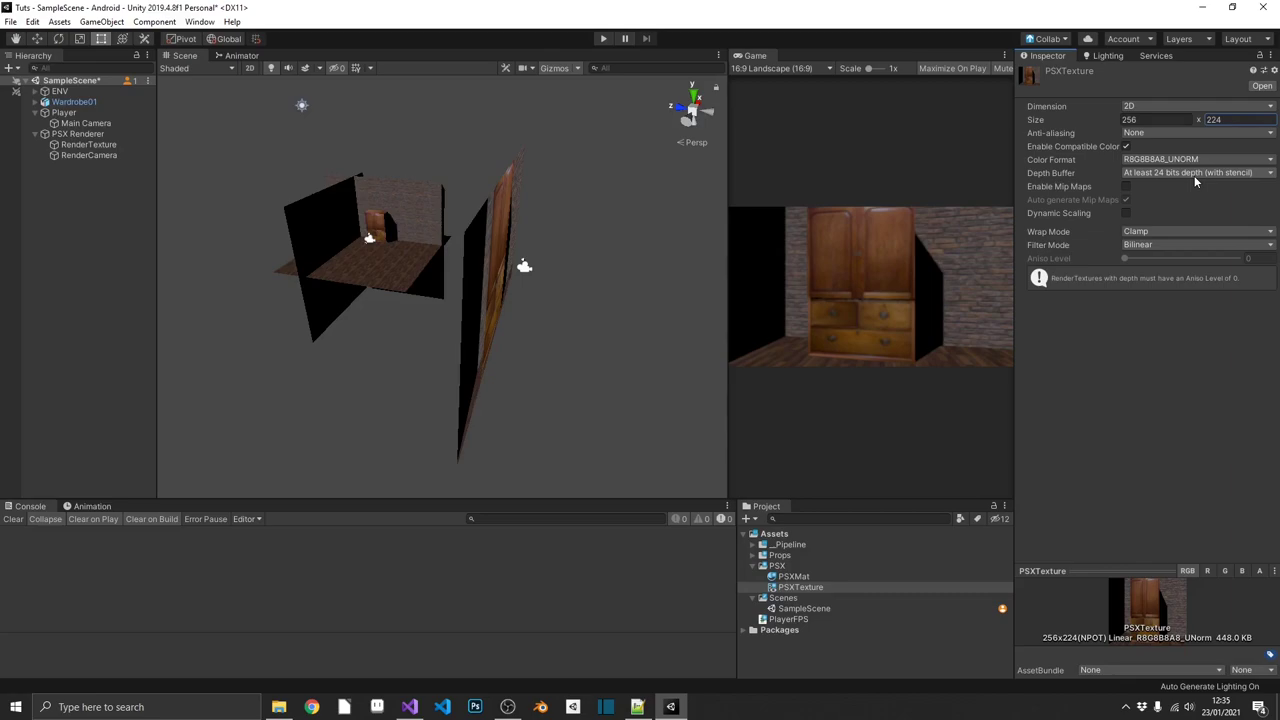
click(1146, 246)
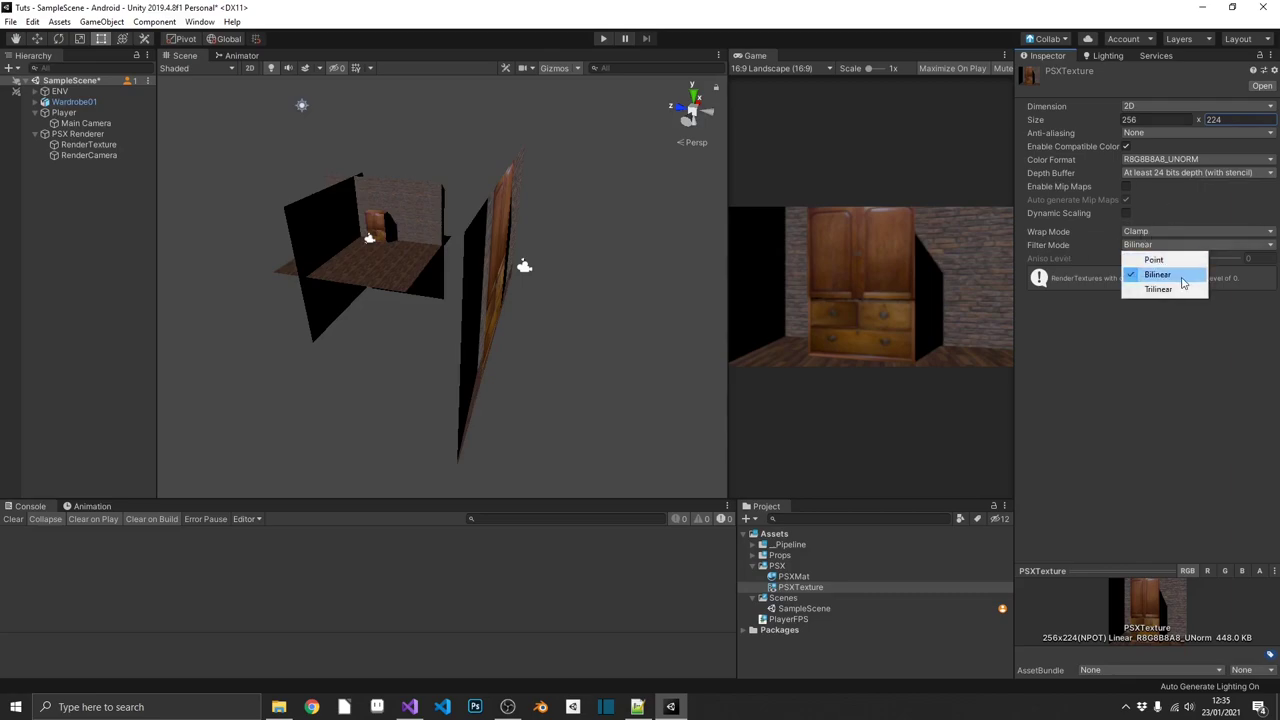
click(1155, 260)
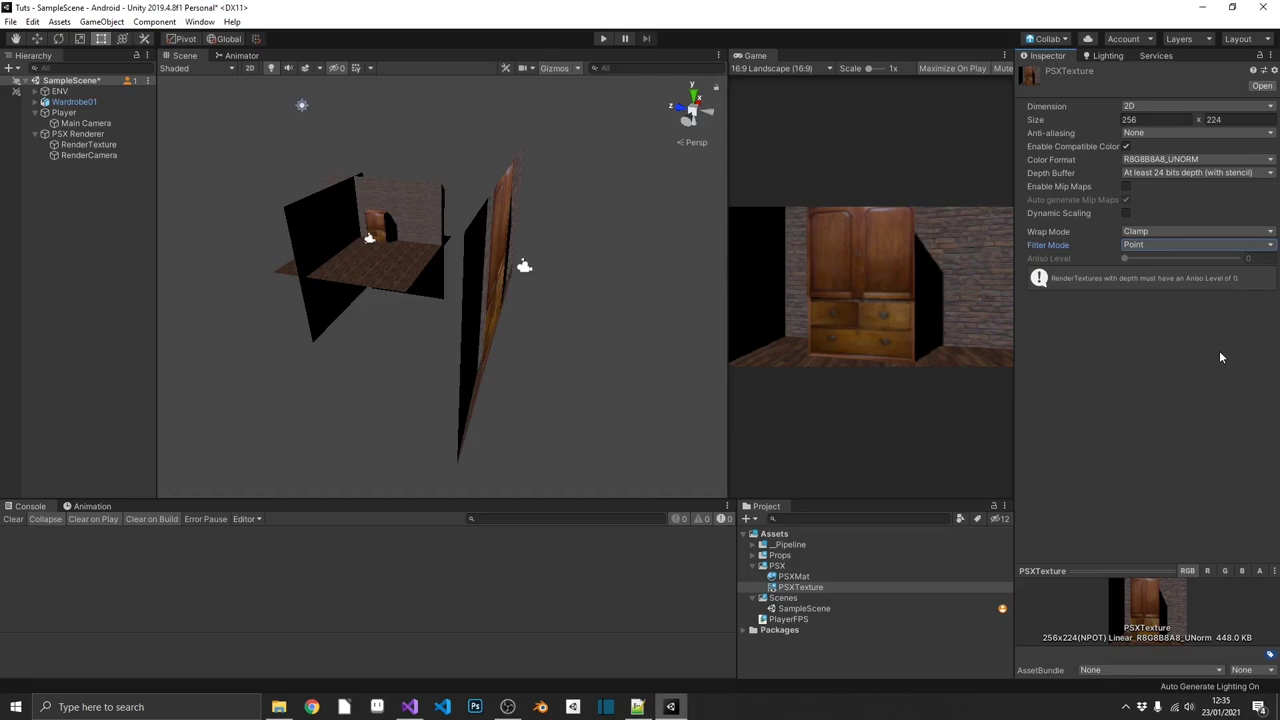
click(86, 123)
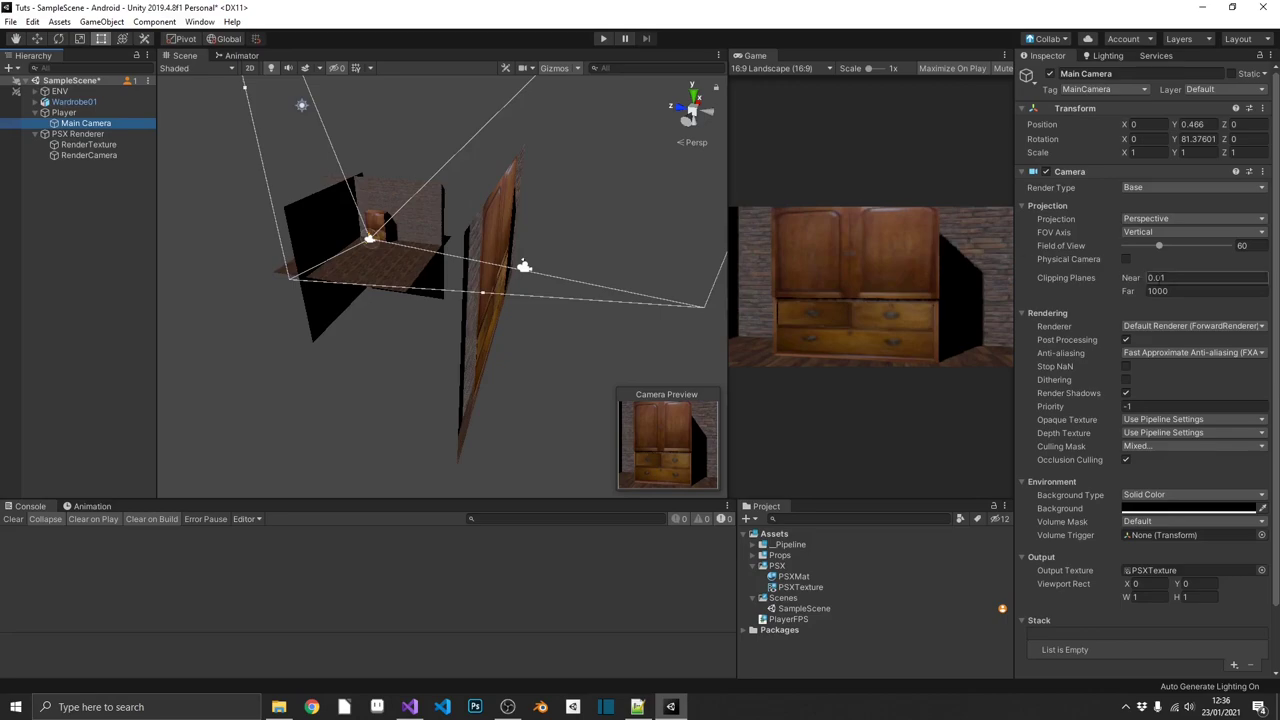
- Set the Main Camera's far clipping plane to 100 and its anti-aliasing to None
click(1165, 291)
text(1000)
click(901, 210)
click(1180, 291)
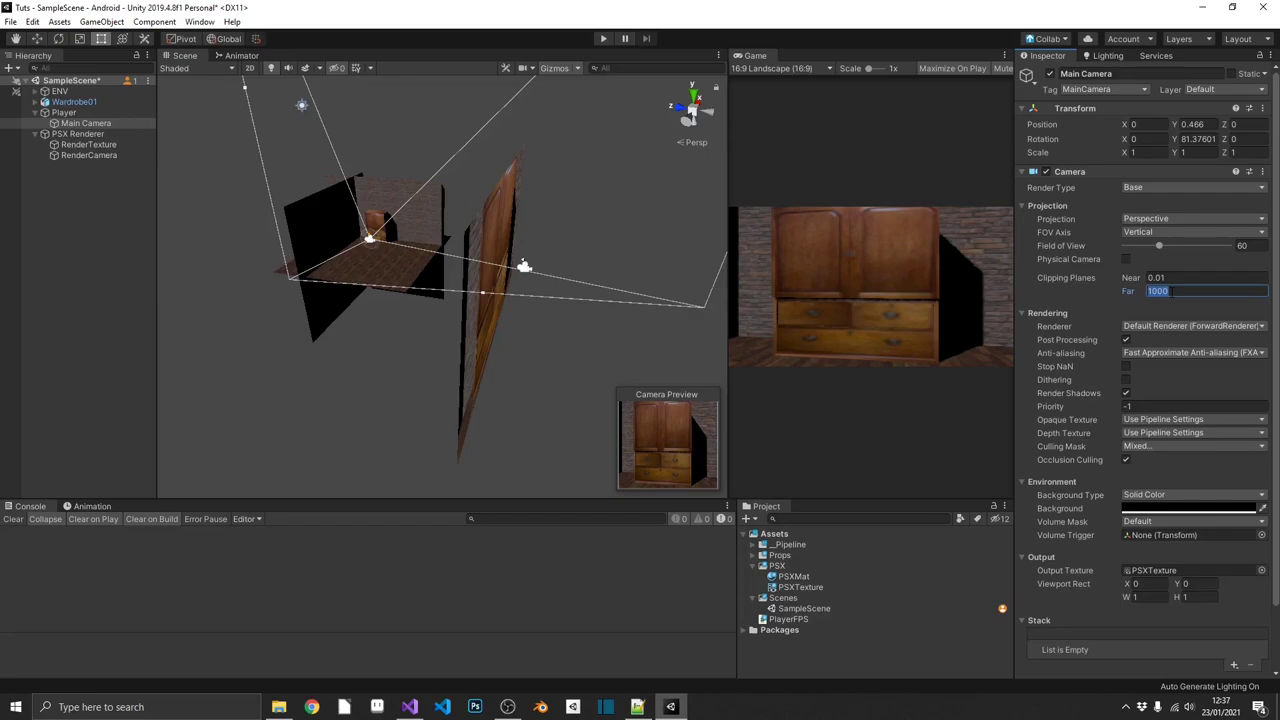
text(100)
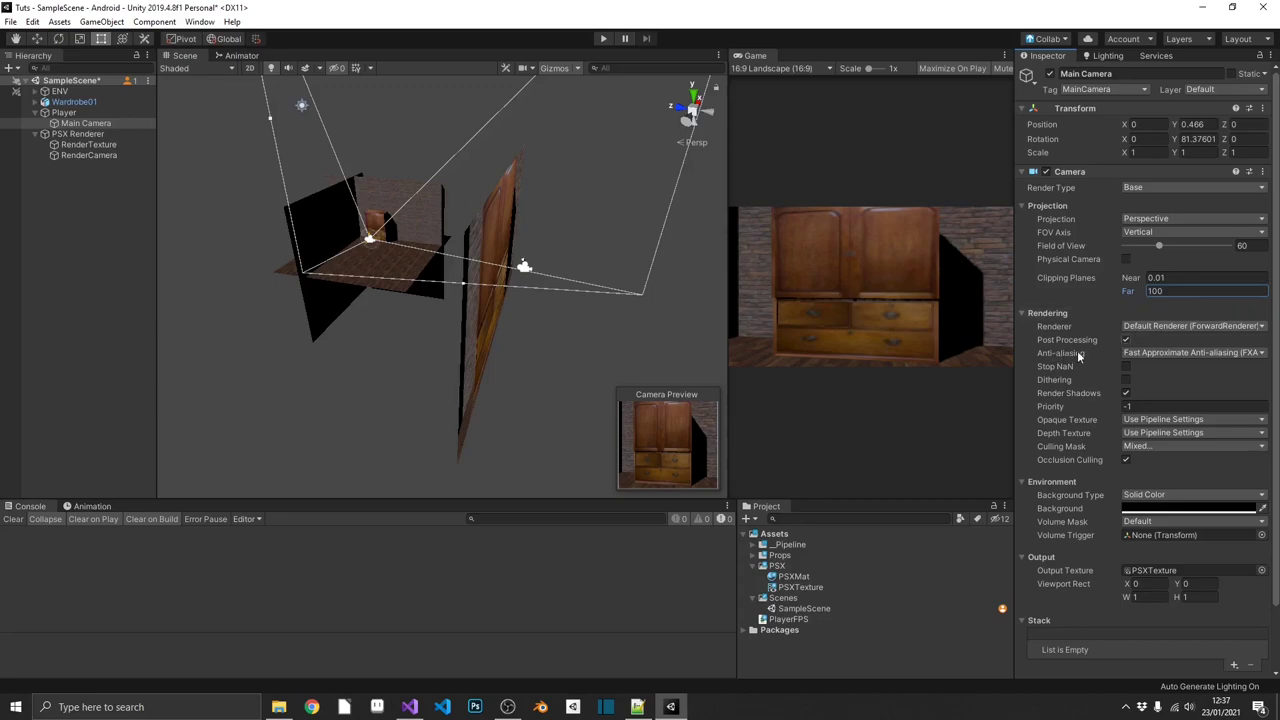
click(1158, 351)
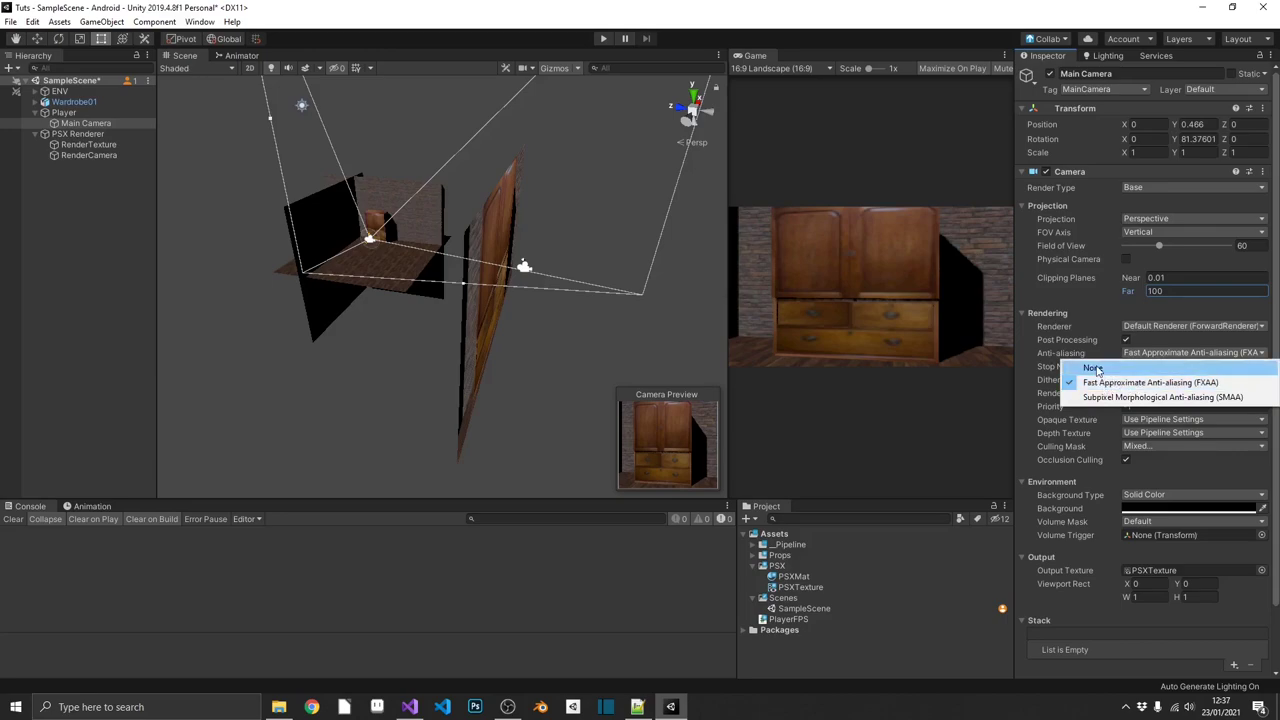
click(1095, 369)
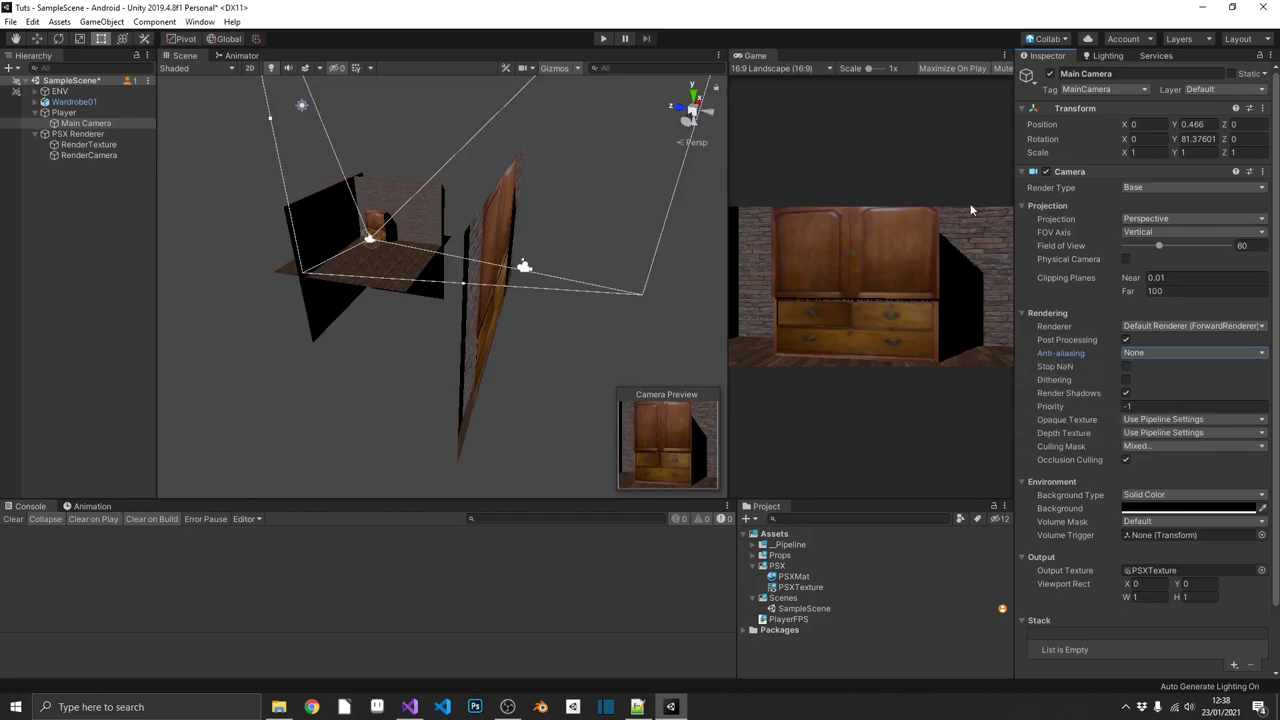
- Set the RenderTexture quad's scale to 256, 224, 1
alt+drag(608, 235, 522, 237)
click(538, 146)
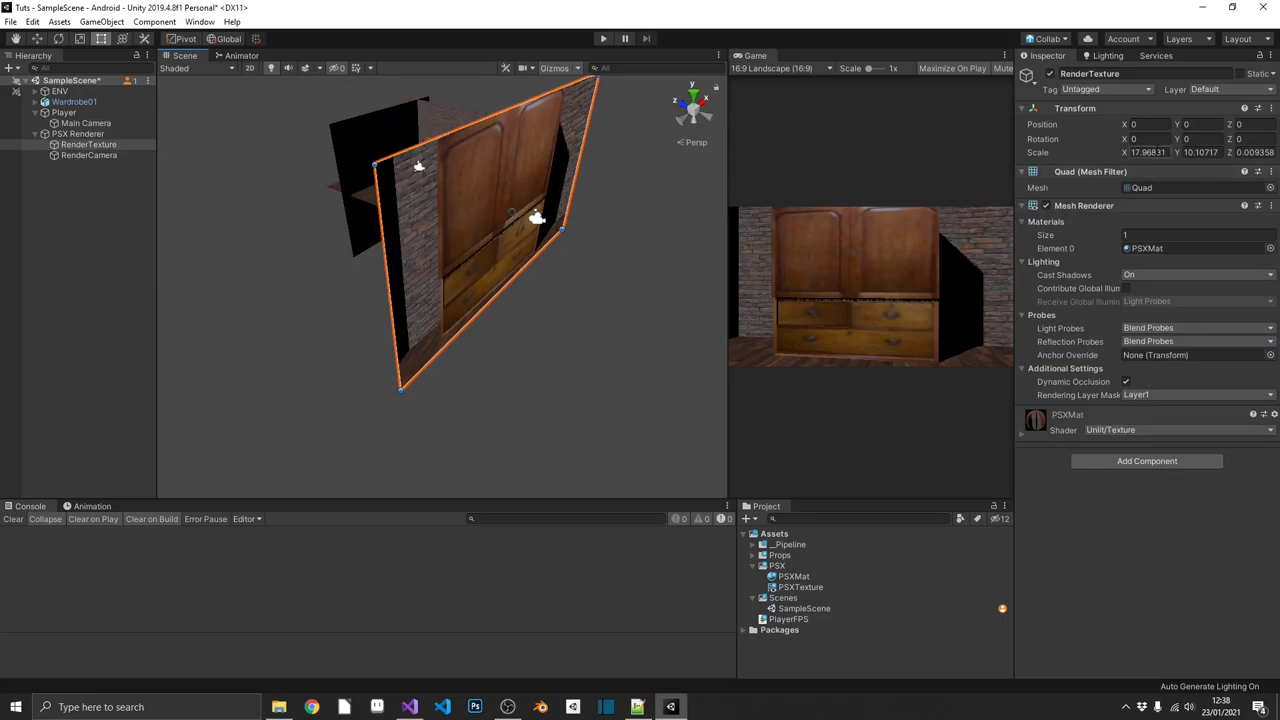
click(1122, 152)
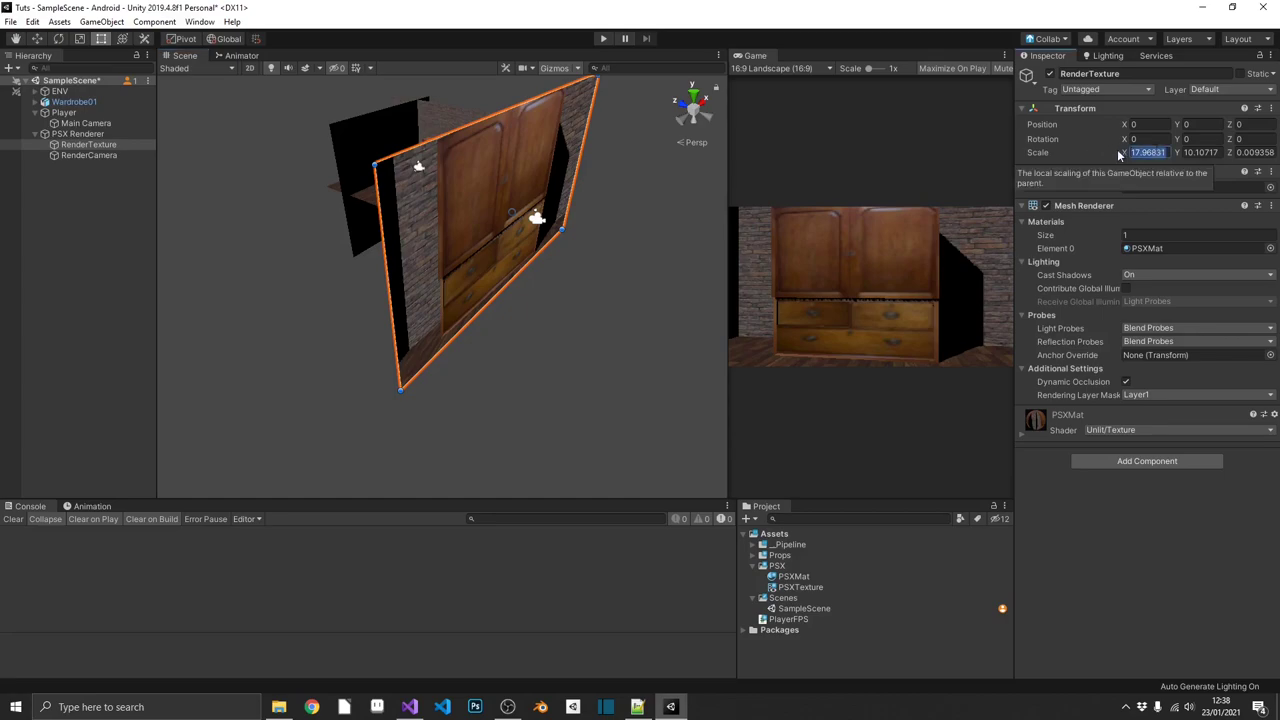
text(256)
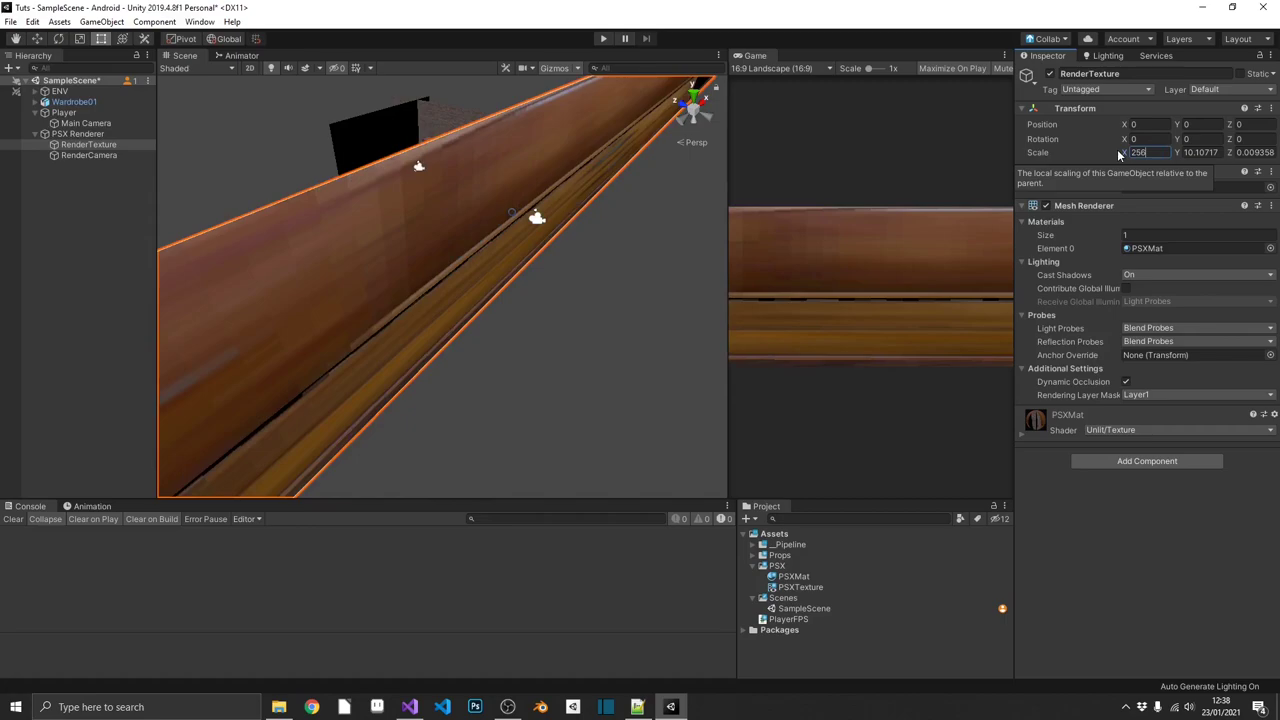
key(Tab)
text(224)
key(Tab)
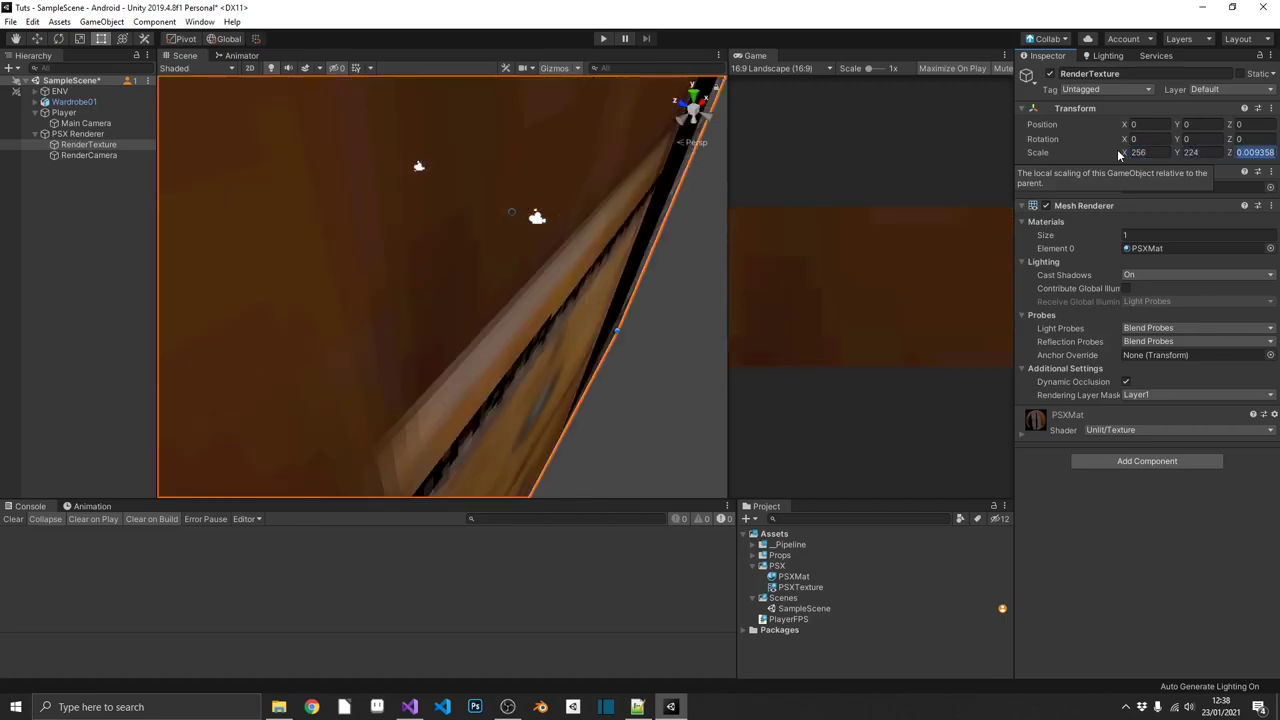
text(1)
- Shrink the quad from its corner handle to about 11.48 × 10.05
scroll(600, 252, down, 6)
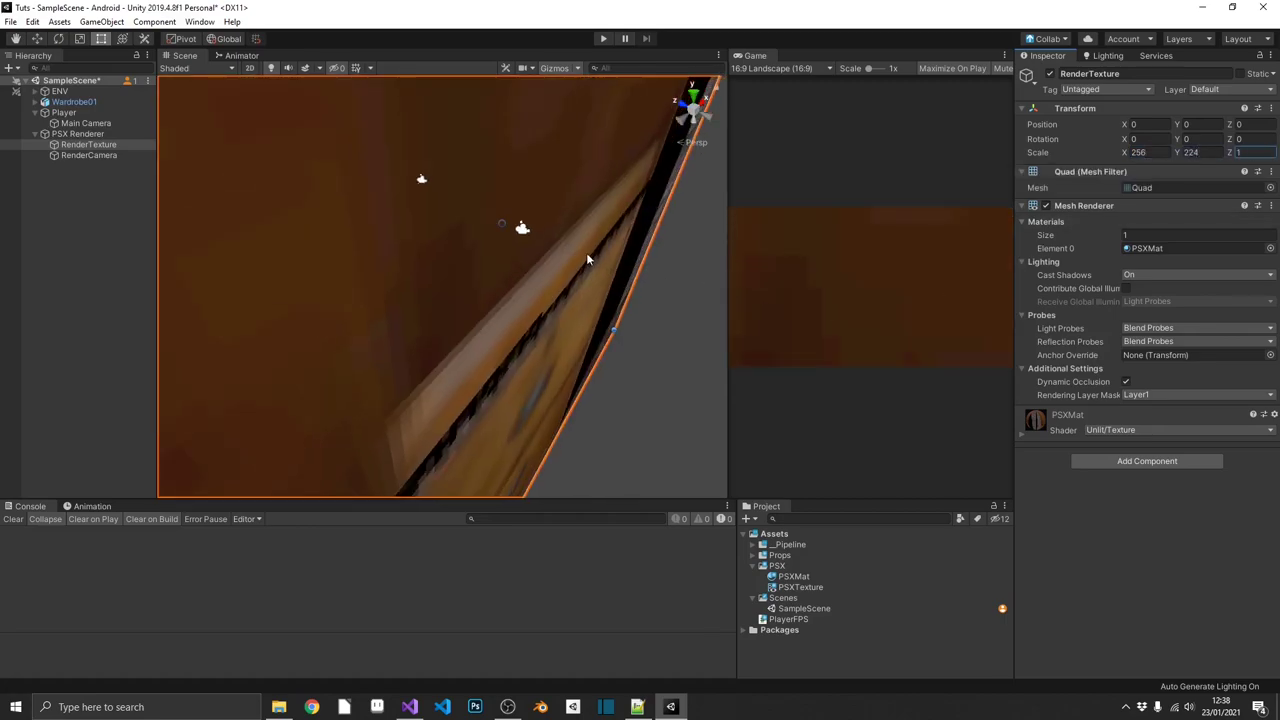
scroll(575, 246, down, 8)
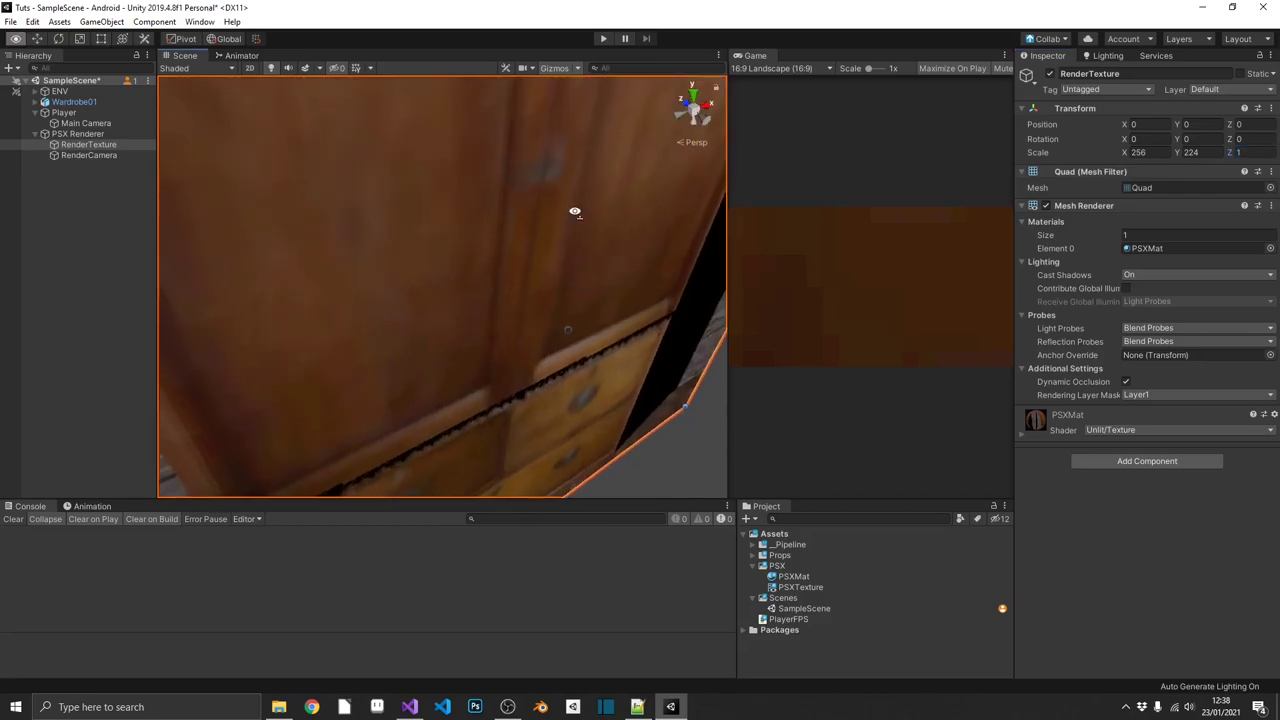
right_drag(542, 191, 628, 178)
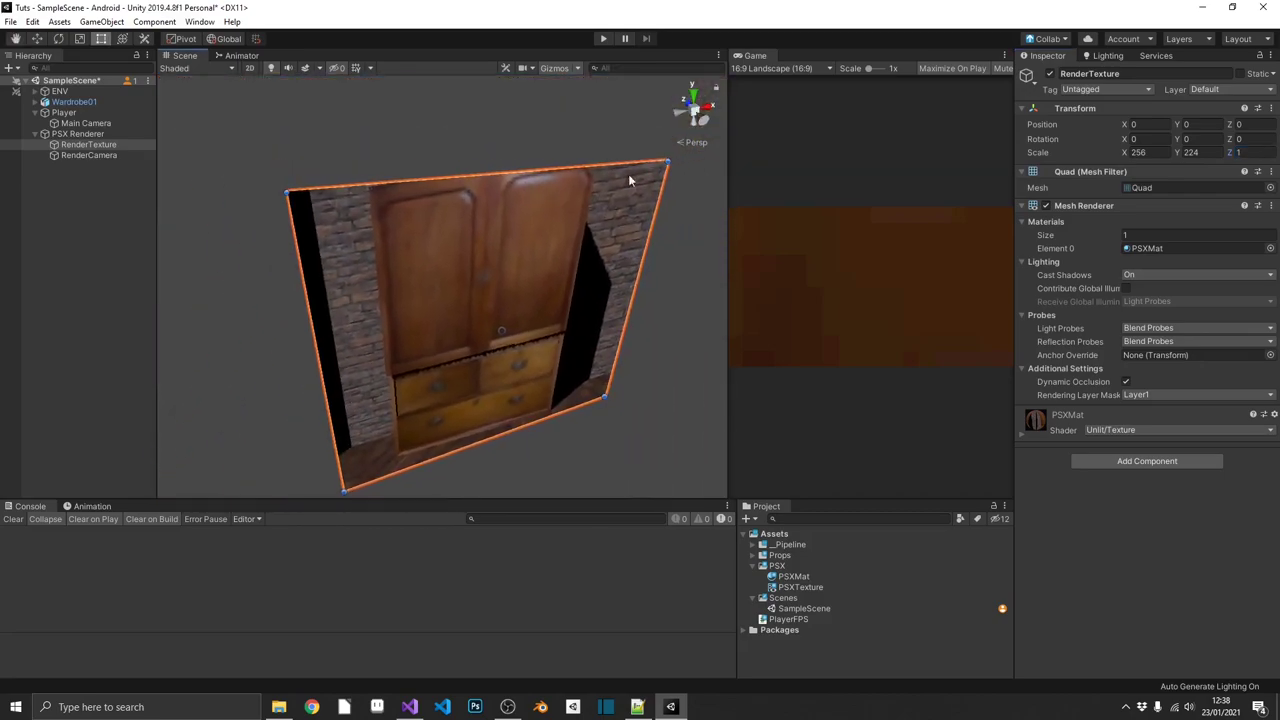
drag(669, 163, 527, 340)
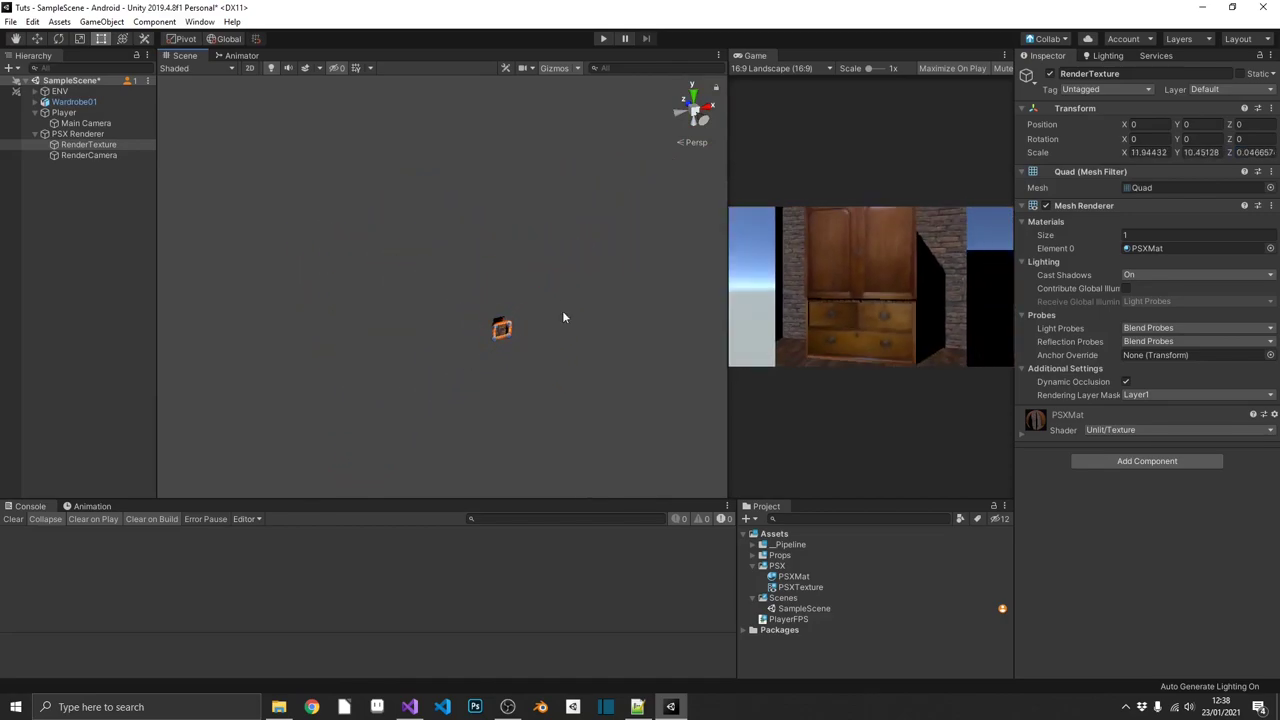
right_drag(563, 320, 598, 238)
key(w)
drag(590, 215, 586, 219)
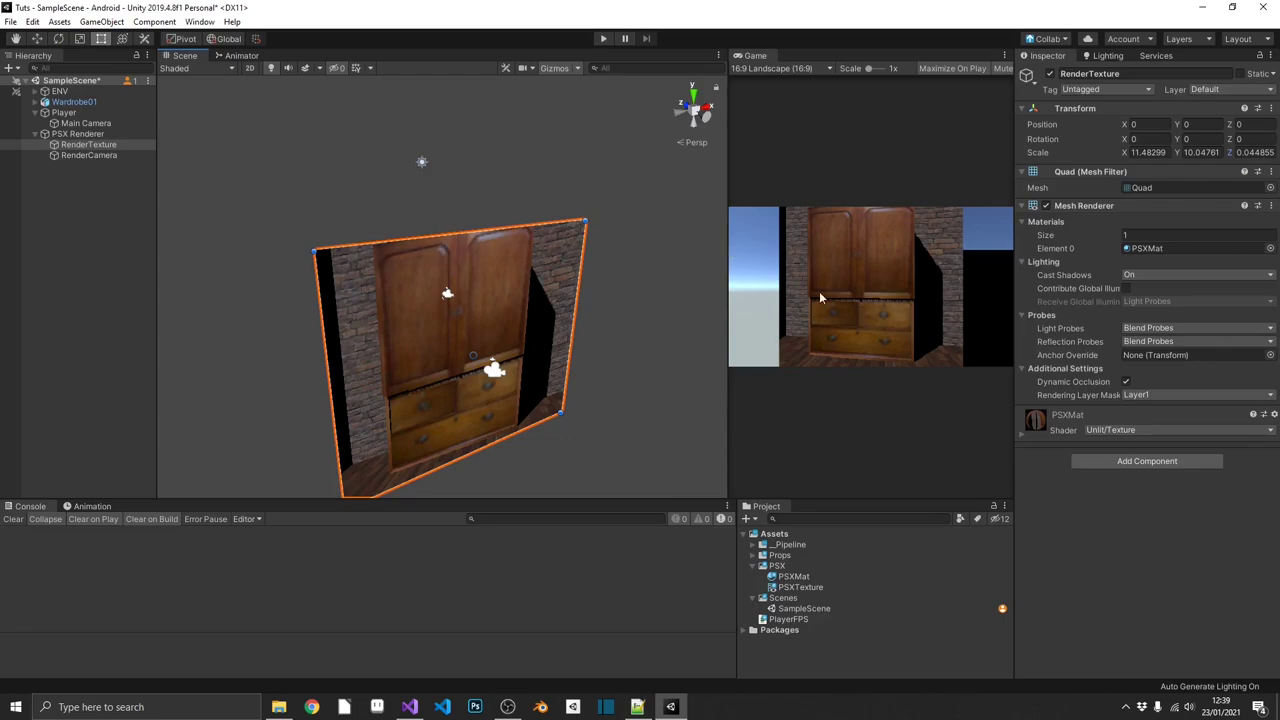
alt+drag(722, 299, 514, 288)
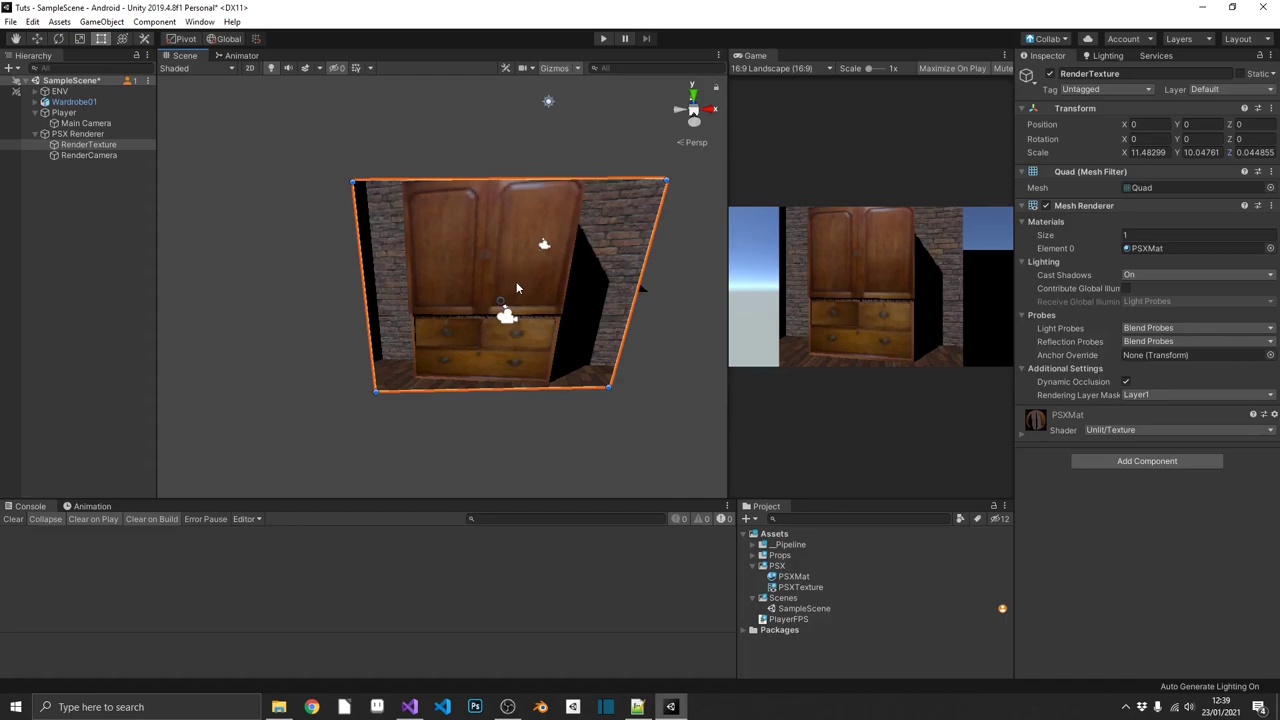
click(604, 39)
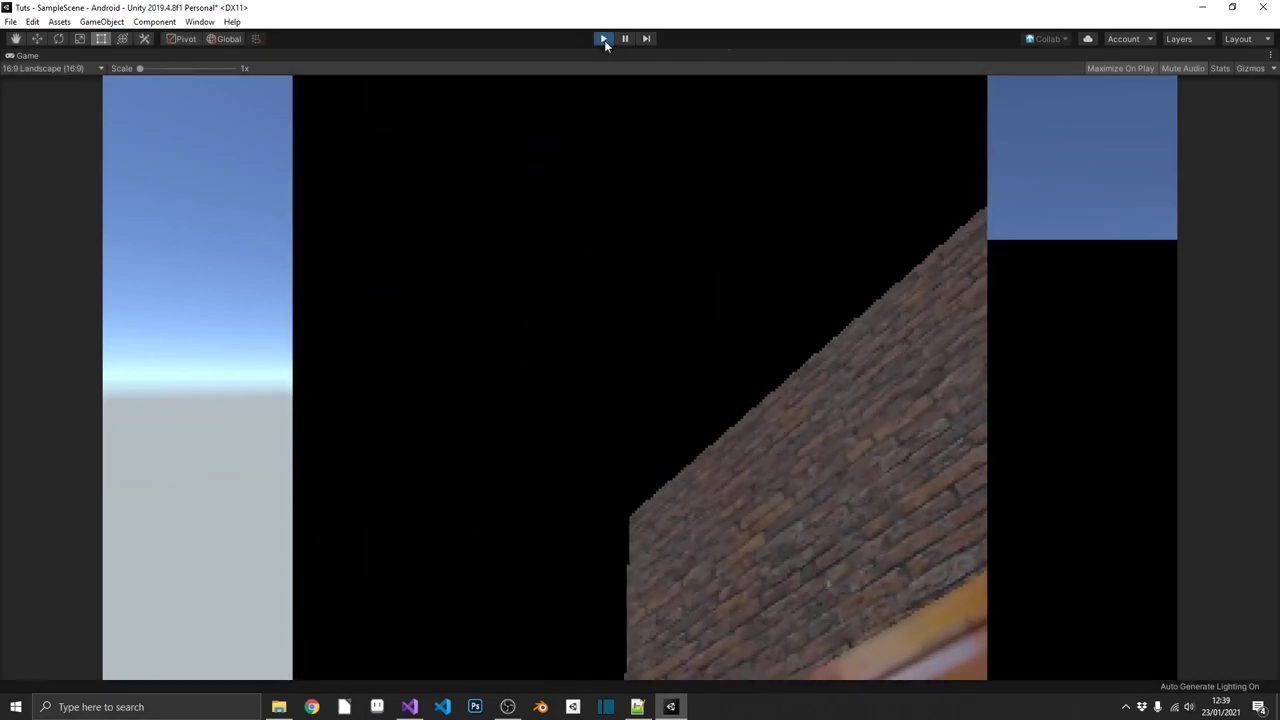
click(604, 40)
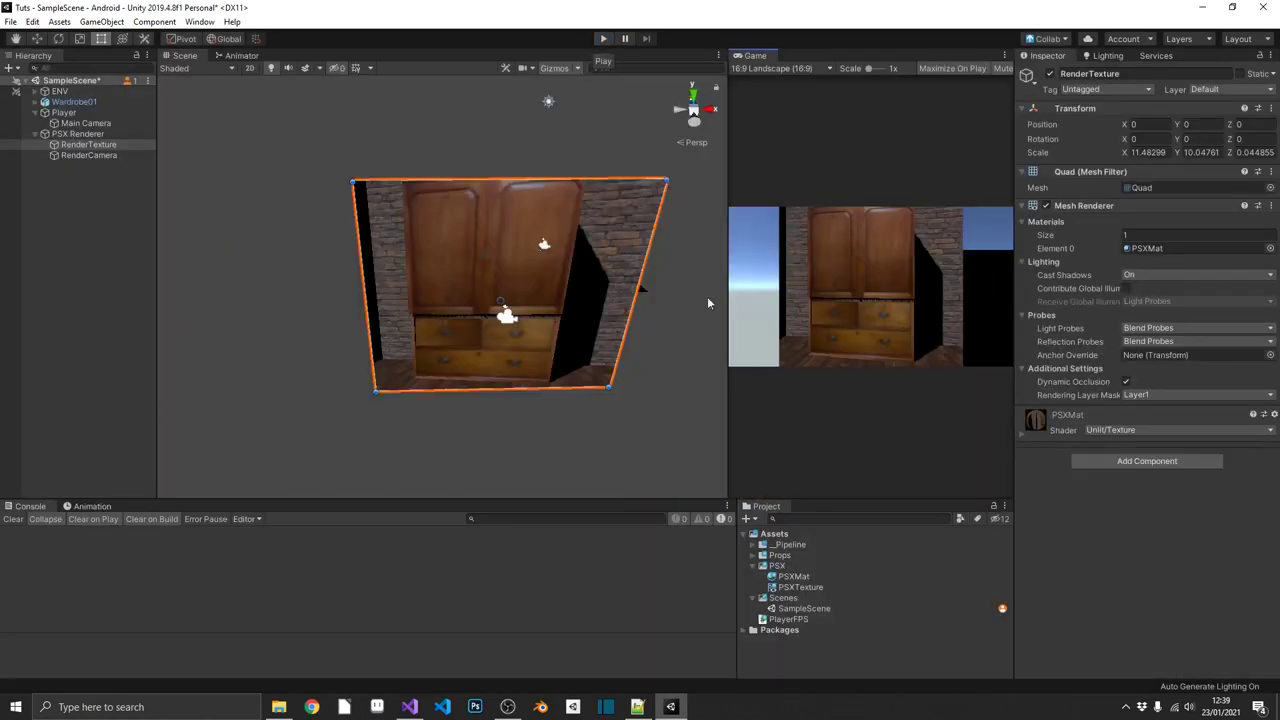
- Multi-select the WoodFloor_Light, MainHallStairRunner, Brick and Wardrobe01 textures in Props
click(752, 556)
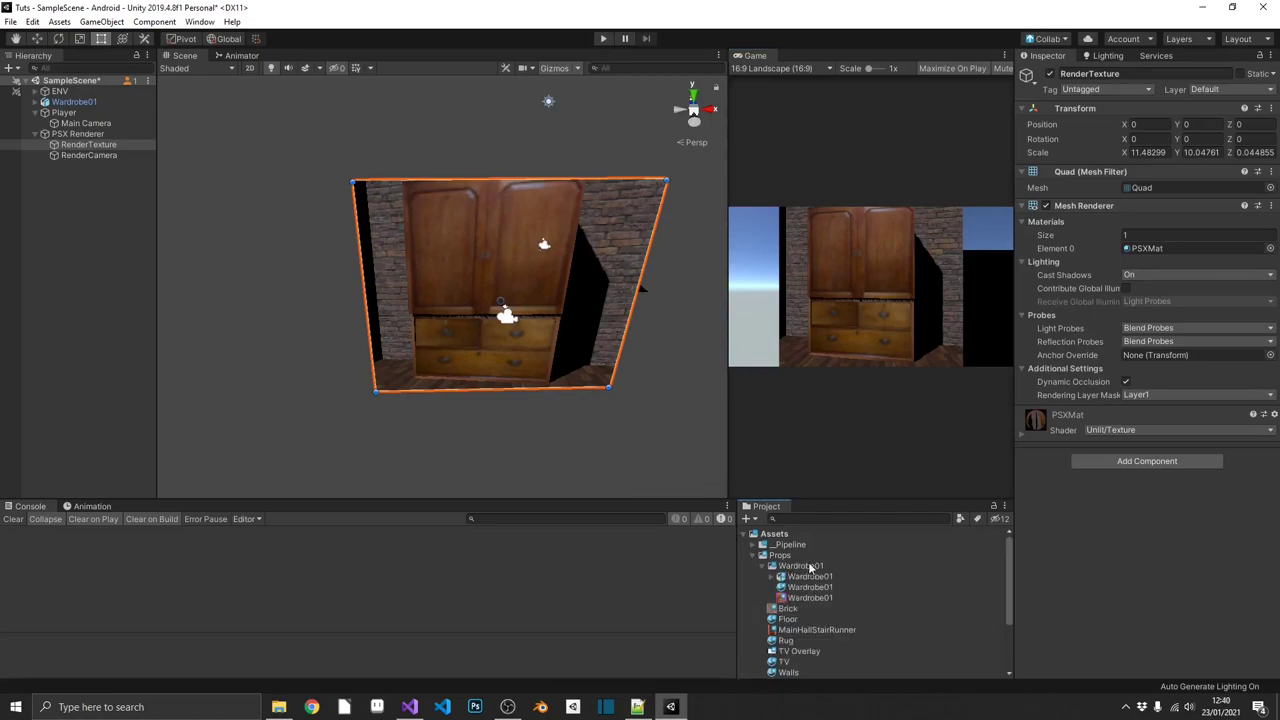
scroll(812, 568, down, 2)
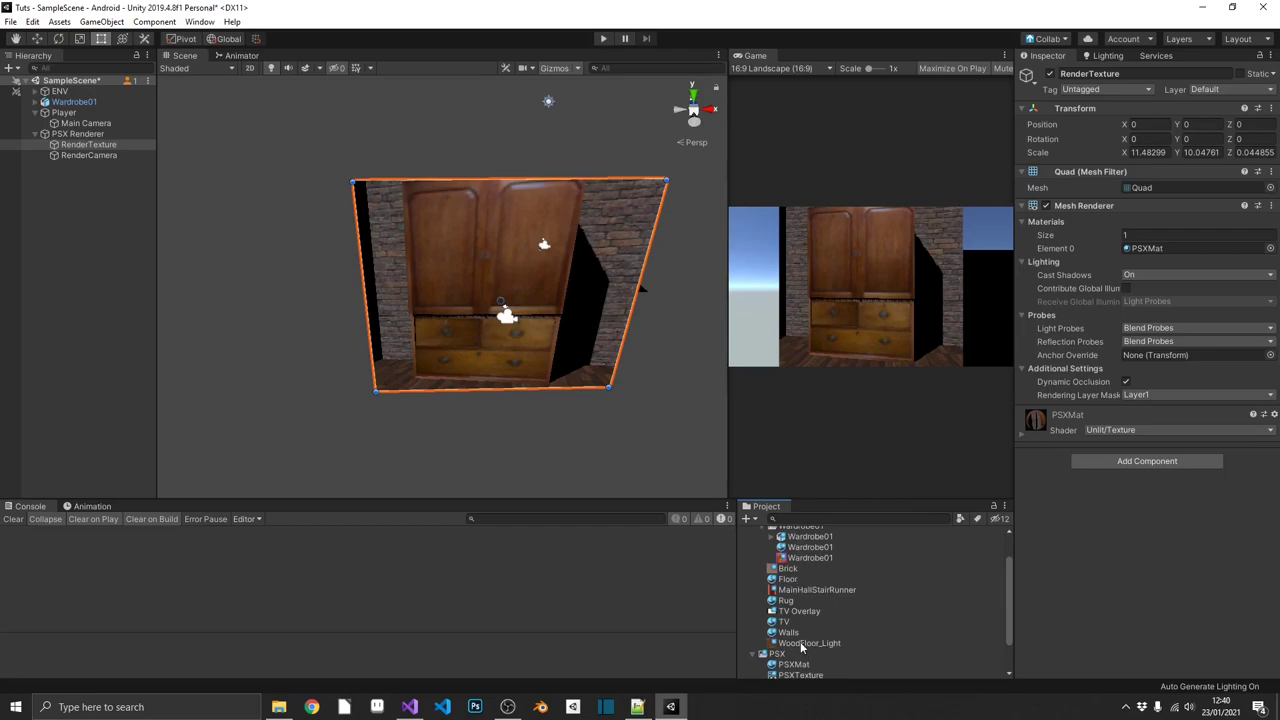
click(805, 644)
ctrl+click(805, 590)
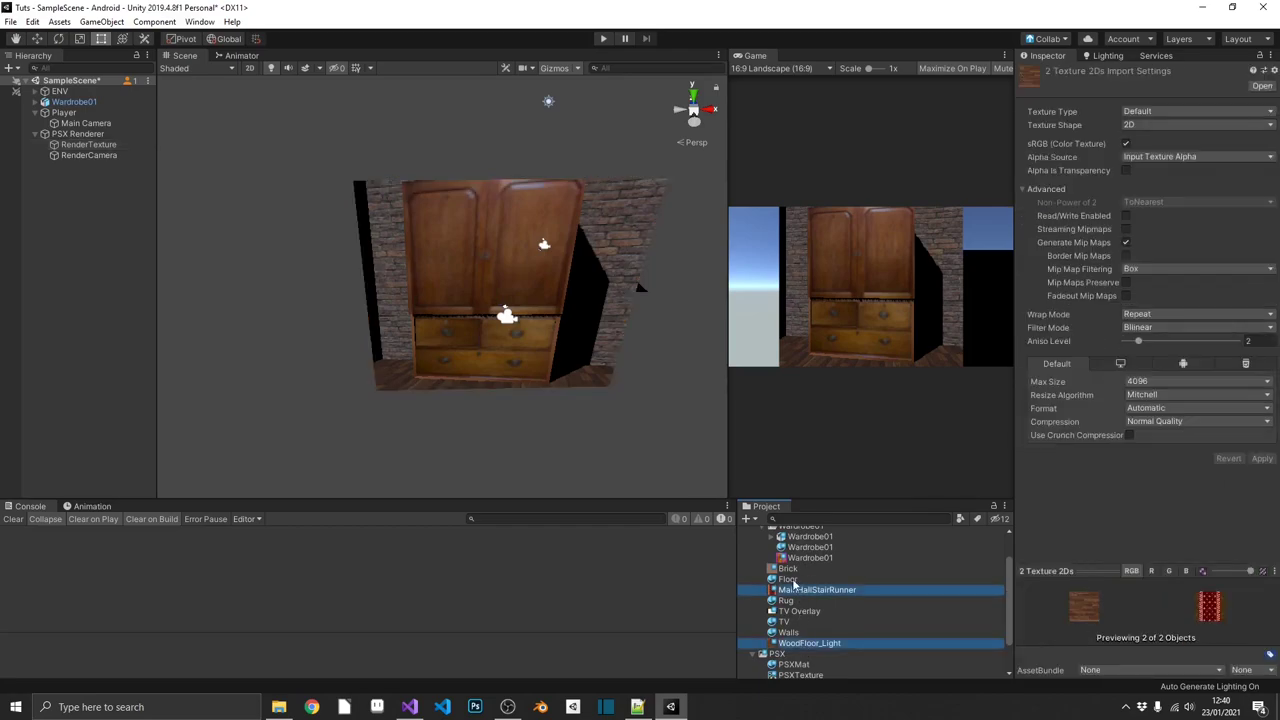
ctrl+click(798, 569)
ctrl+click(811, 558)
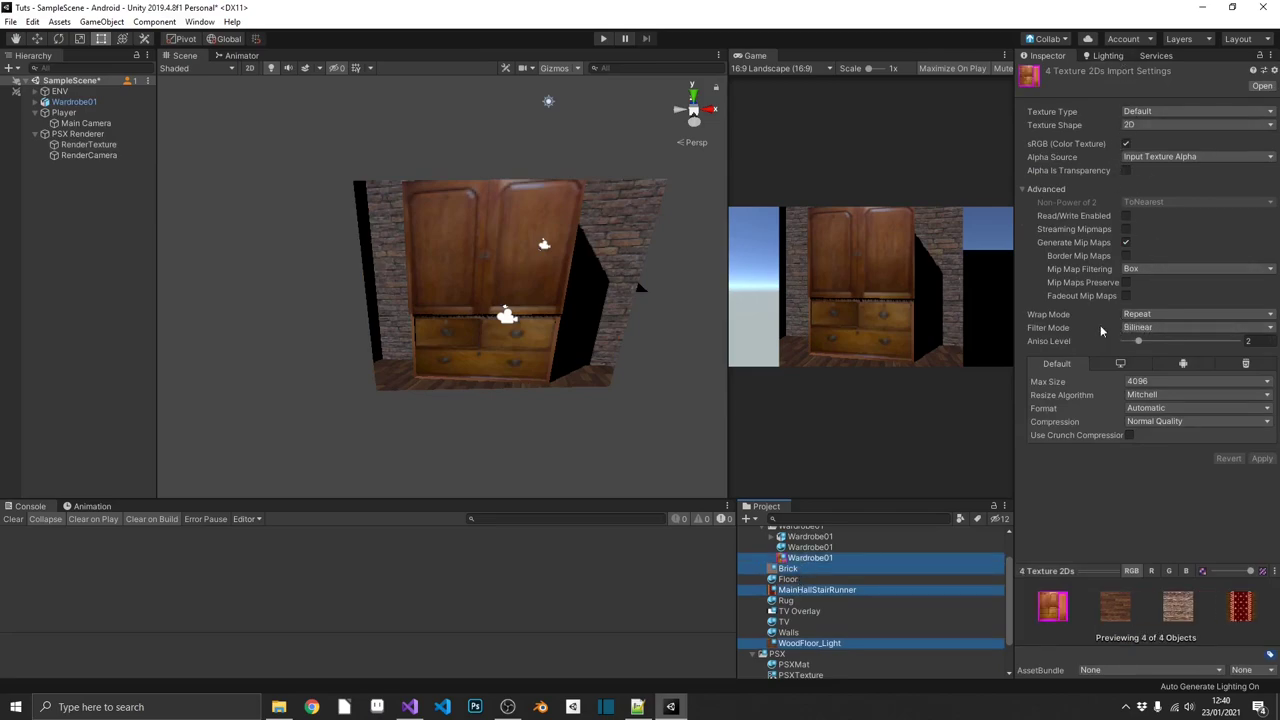
- Give the selected textures Point filtering and a 128 max size, and apply
click(1150, 328)
click(1158, 341)
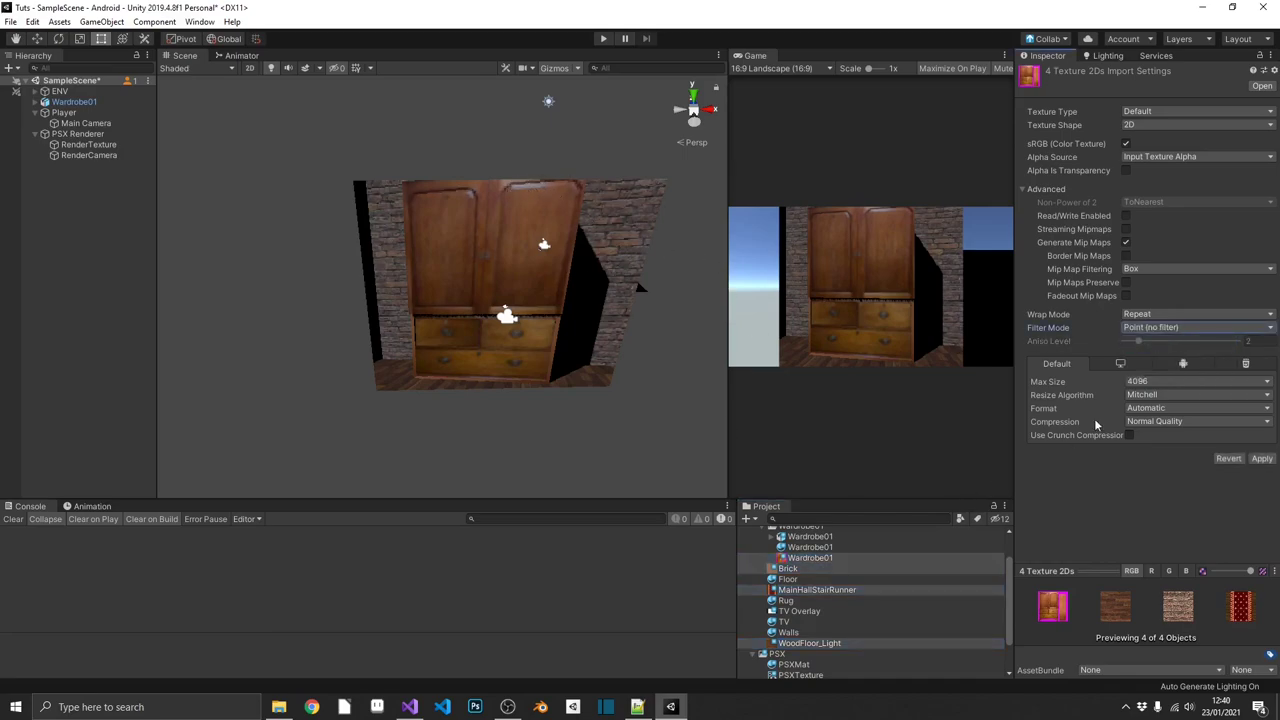
click(1146, 382)
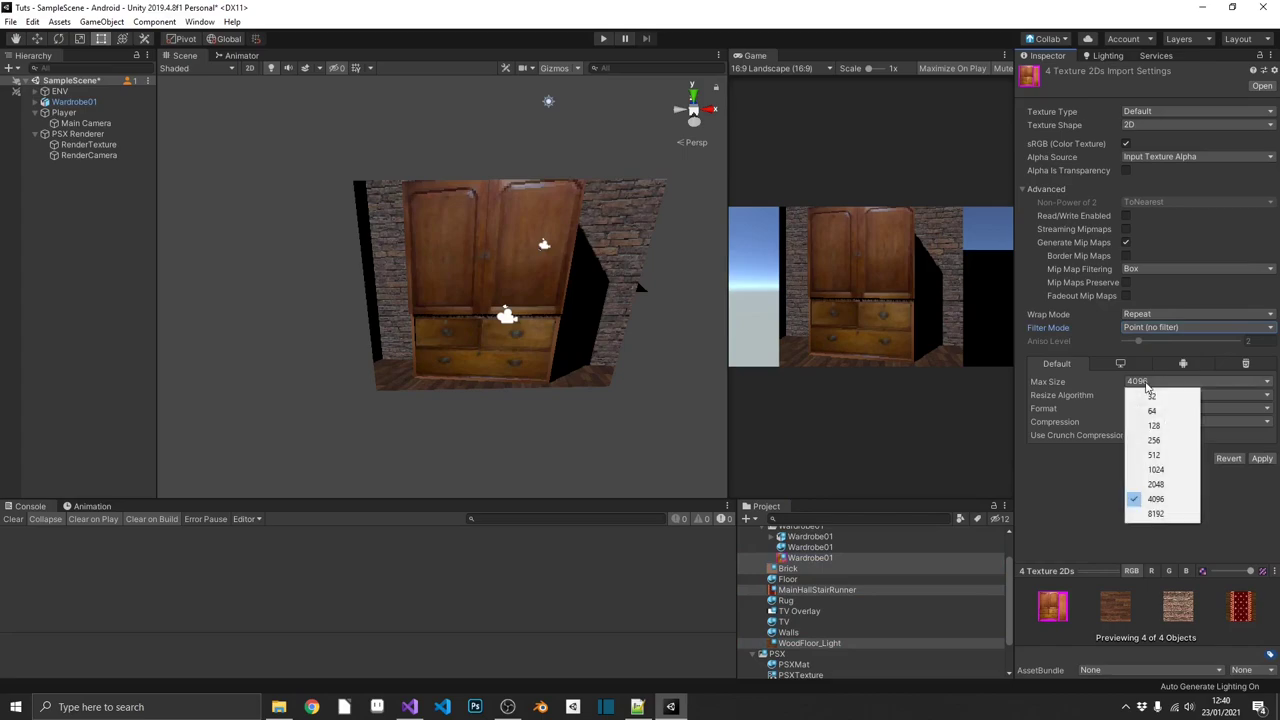
click(1173, 428)
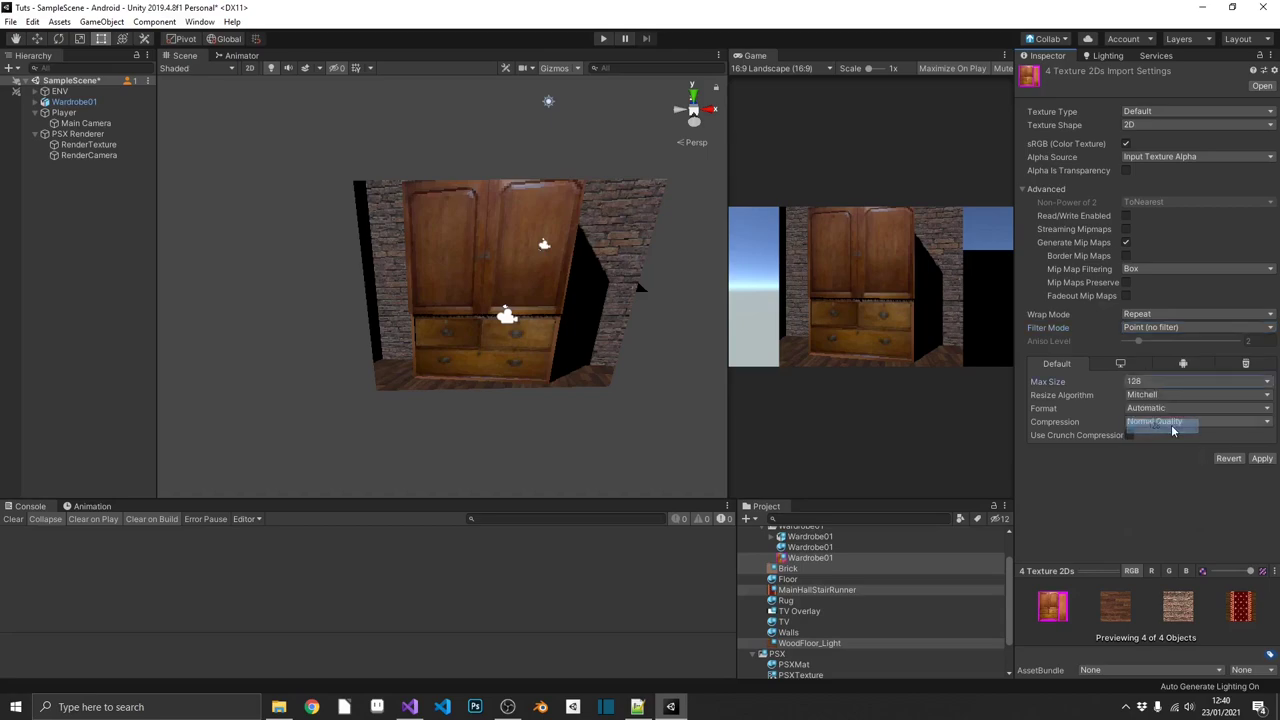
click(1257, 458)
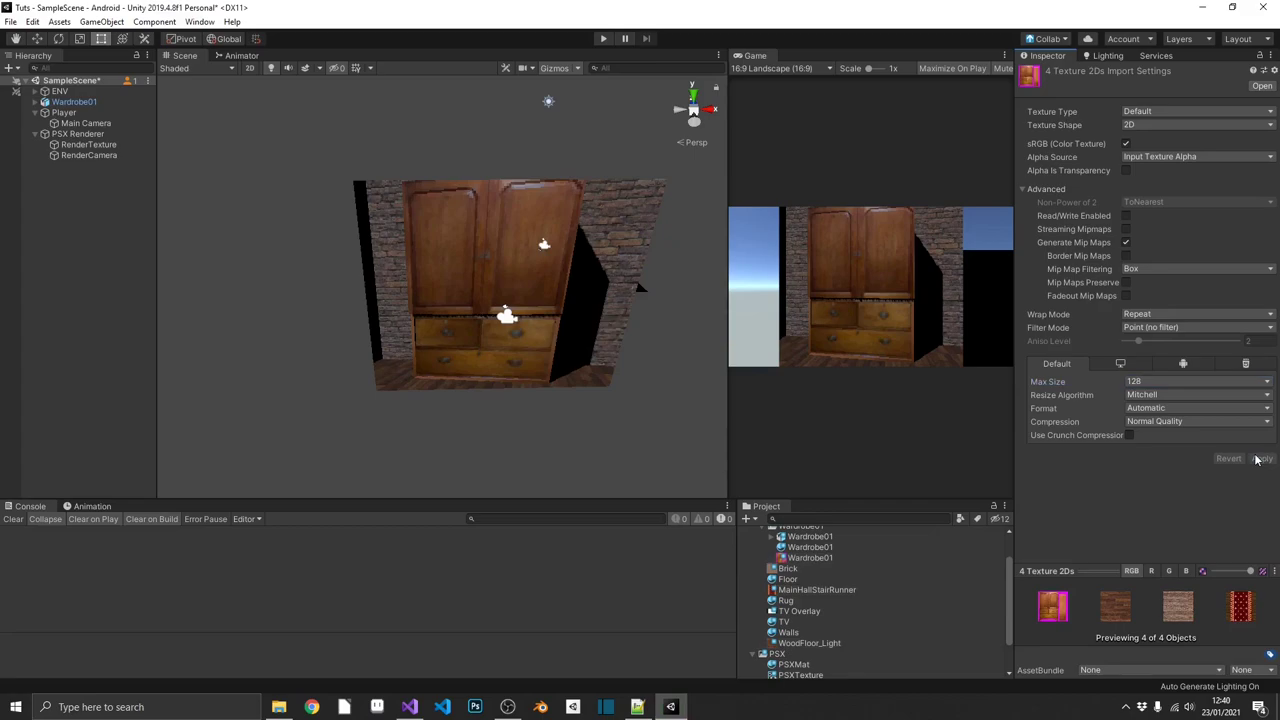
- Play the scene to check the blocky 128-pixel textures, then stop with Ctrl+P
click(604, 38)
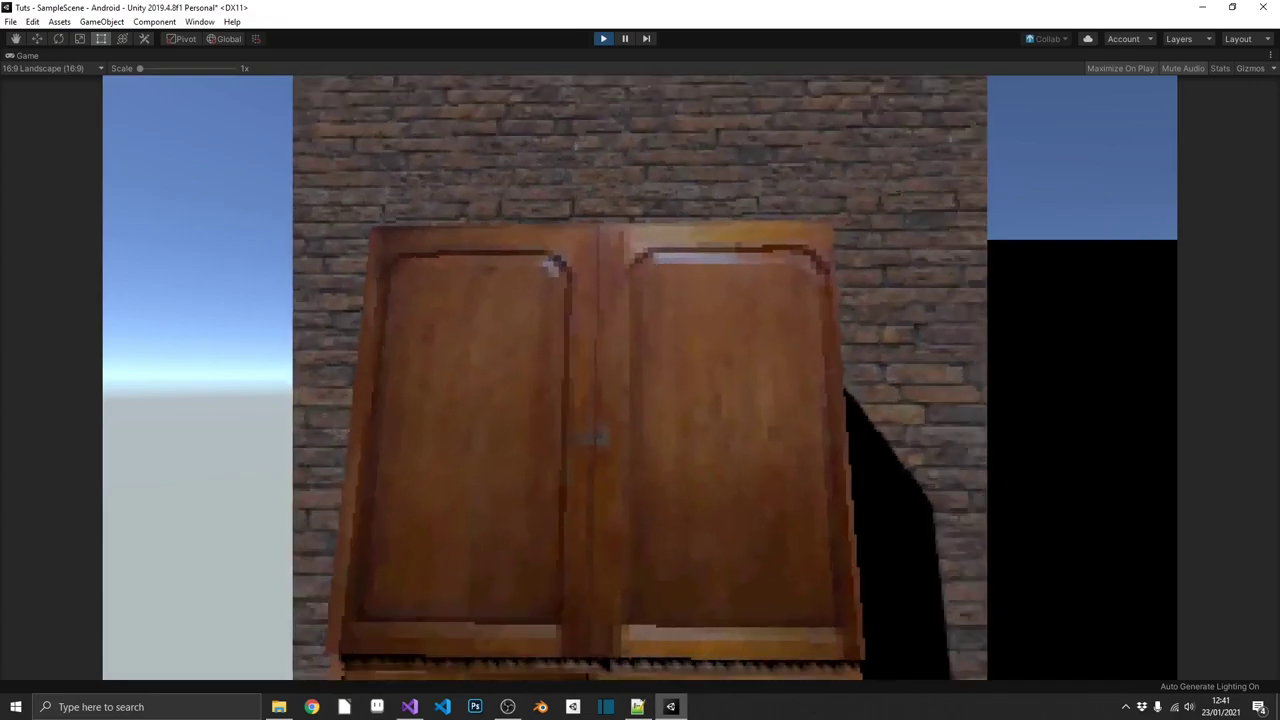
key(ctrl+p)
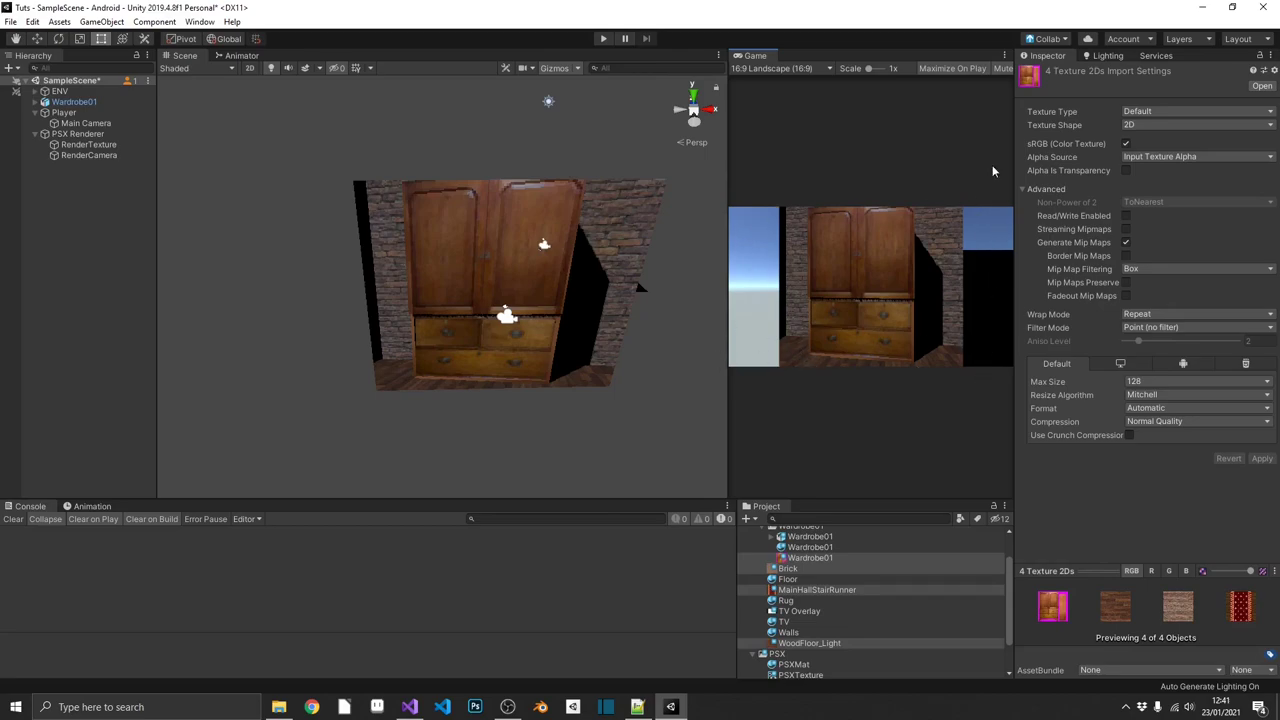
- Widen the Game view and add a Quad named 'TV Overlay' under PSX Renderer
drag(729, 276, 633, 284)
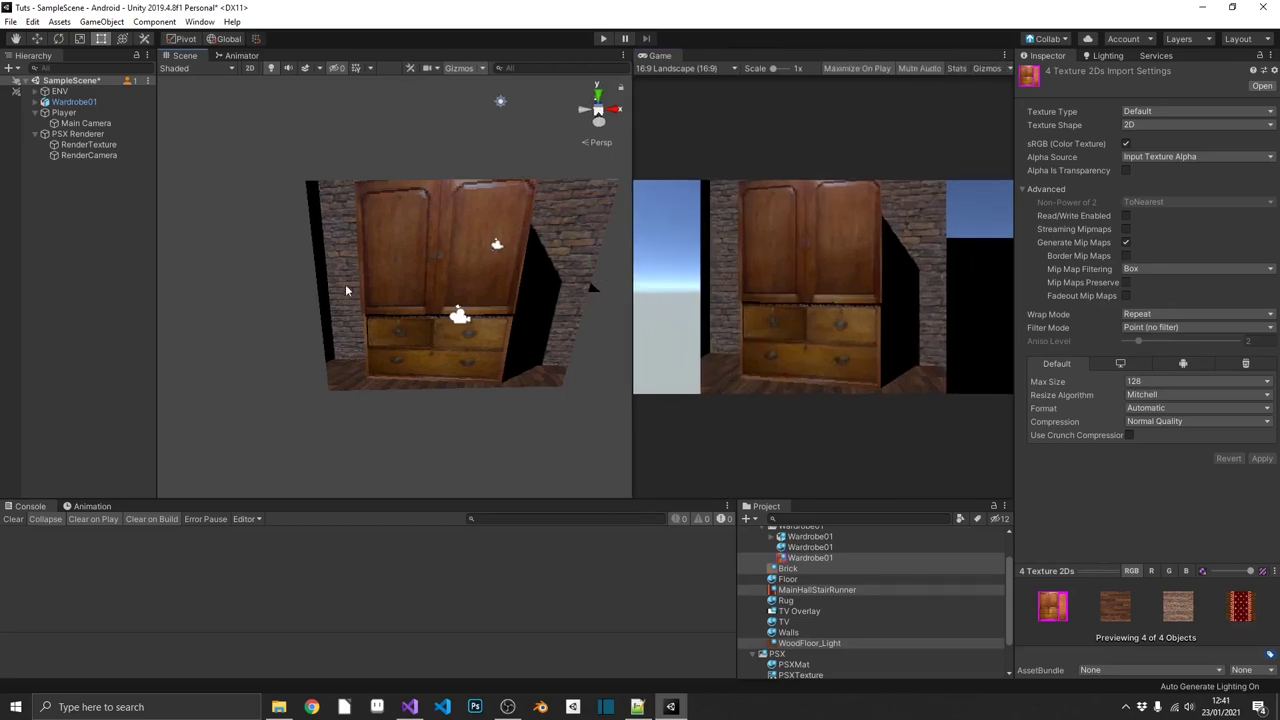
right_click(97, 138)
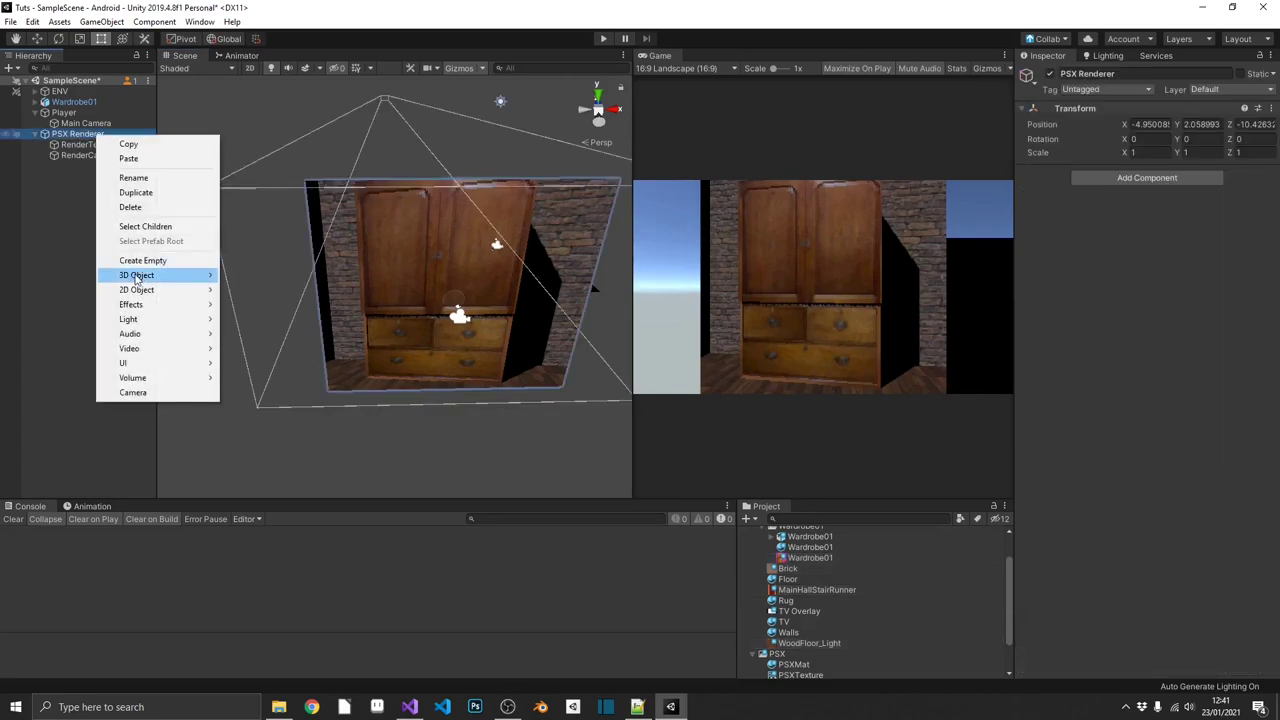
mouse_move(150, 275)
click(249, 348)
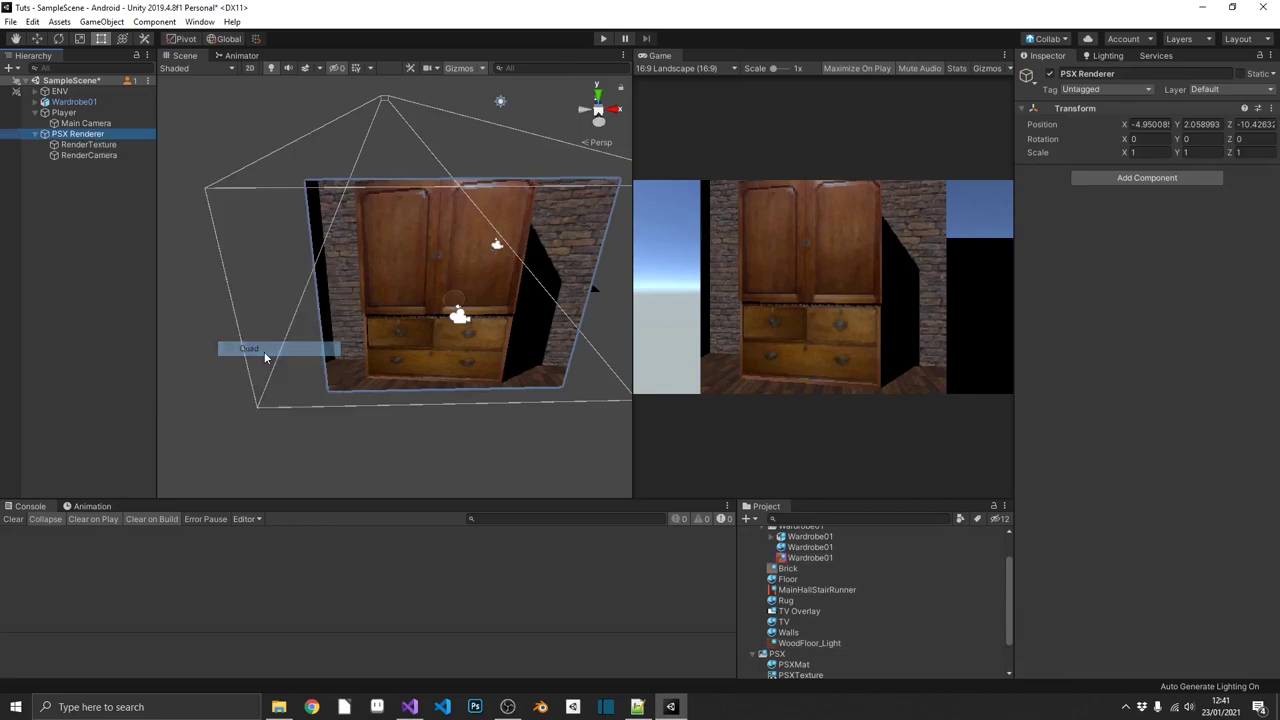
alt+drag(250, 348, 88, 201)
key(F2)
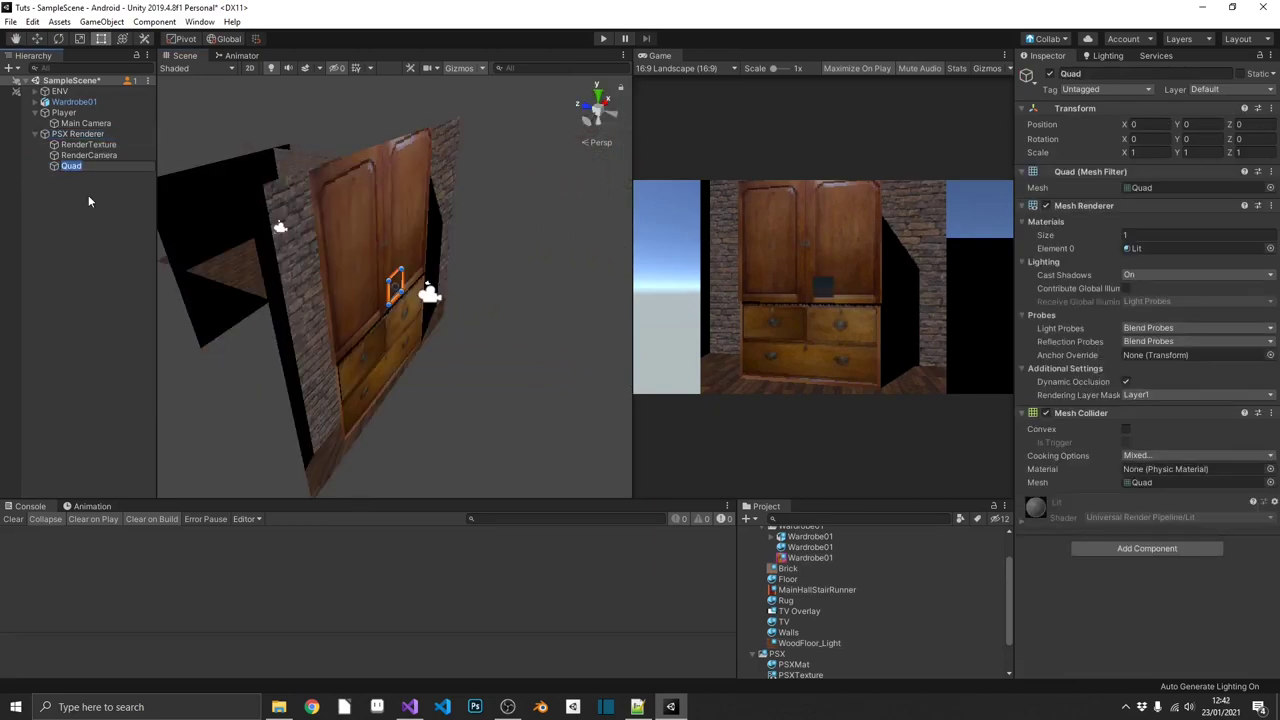
text(TV Overlay)
key(Return)
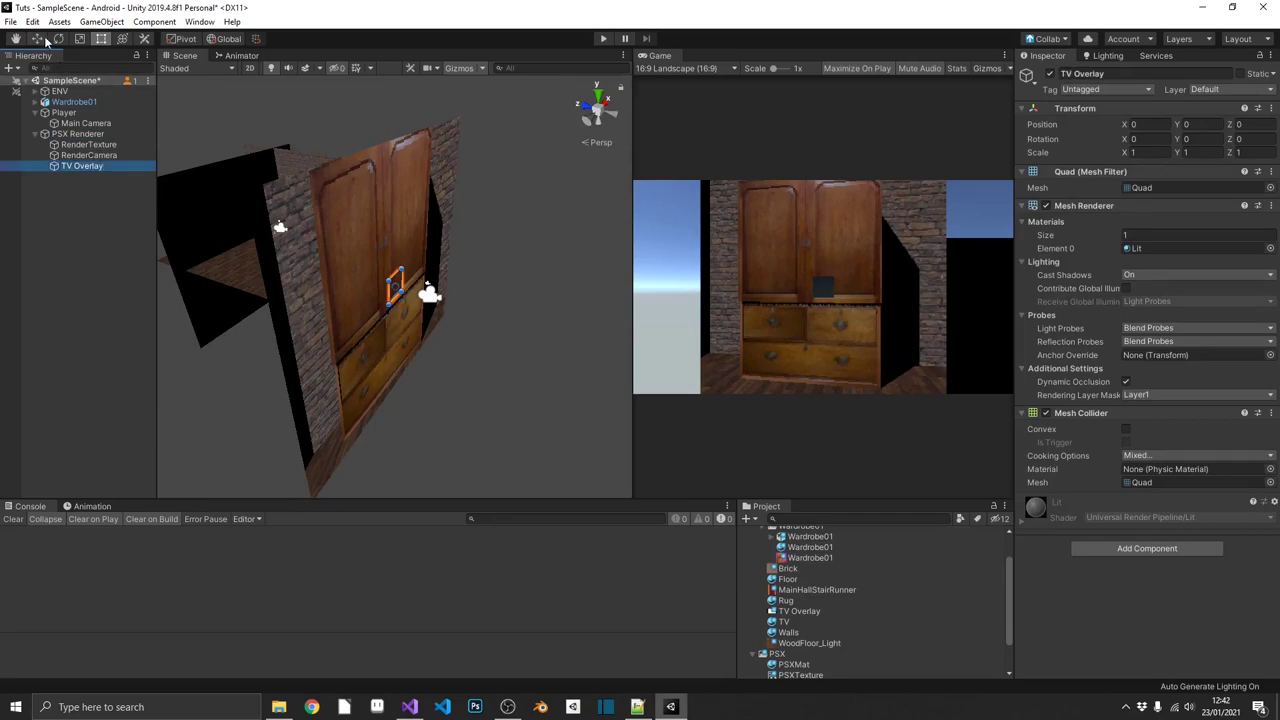
- Push TV Overlay forward along Z to about -0.28, then select the TV Overlay texture
click(37, 38)
alt+drag(300, 300, 400, 280)
drag(405, 250, 378, 250)
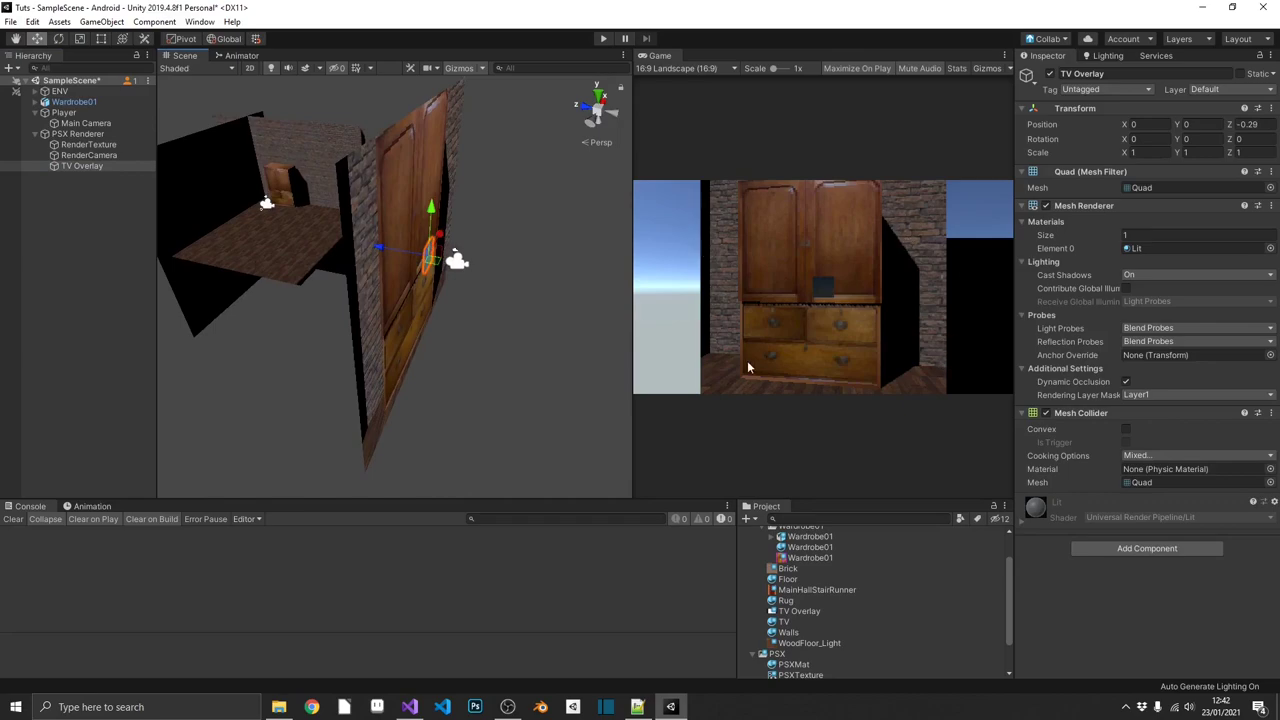
click(801, 612)
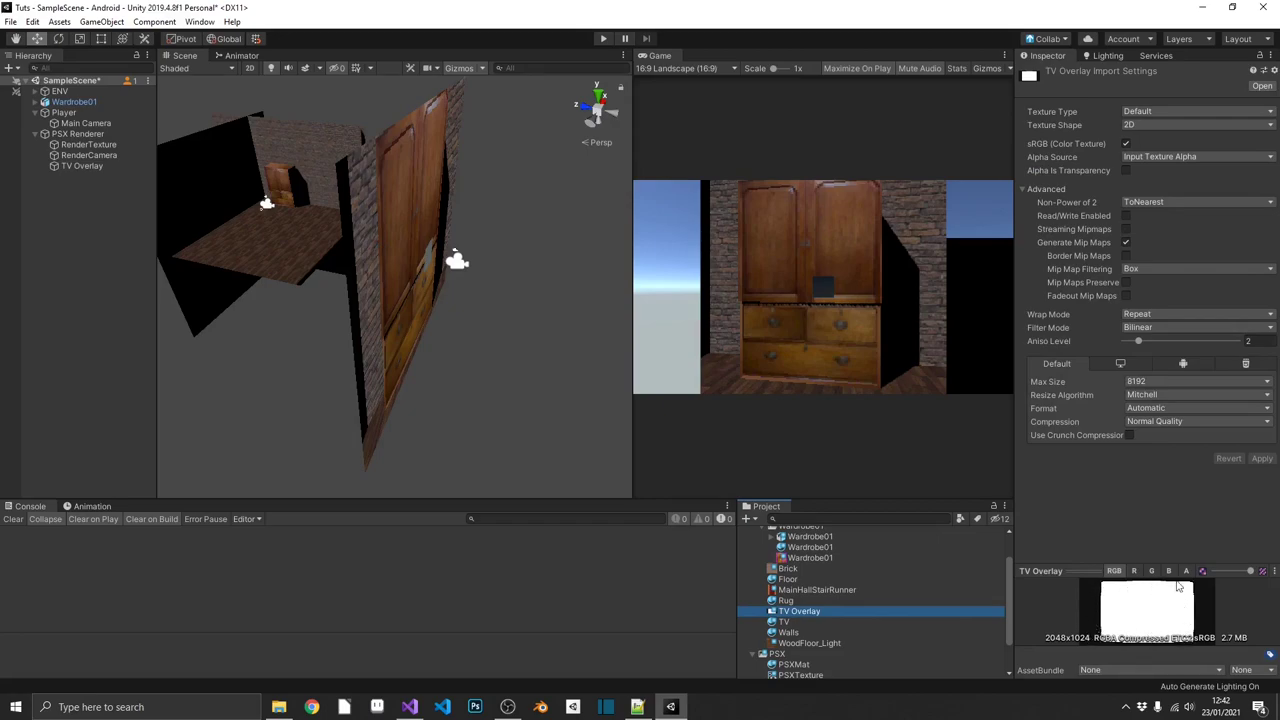
- Apply the TV material to TV Overlay and scale it to about 16.32 × 10.20
click(812, 622)
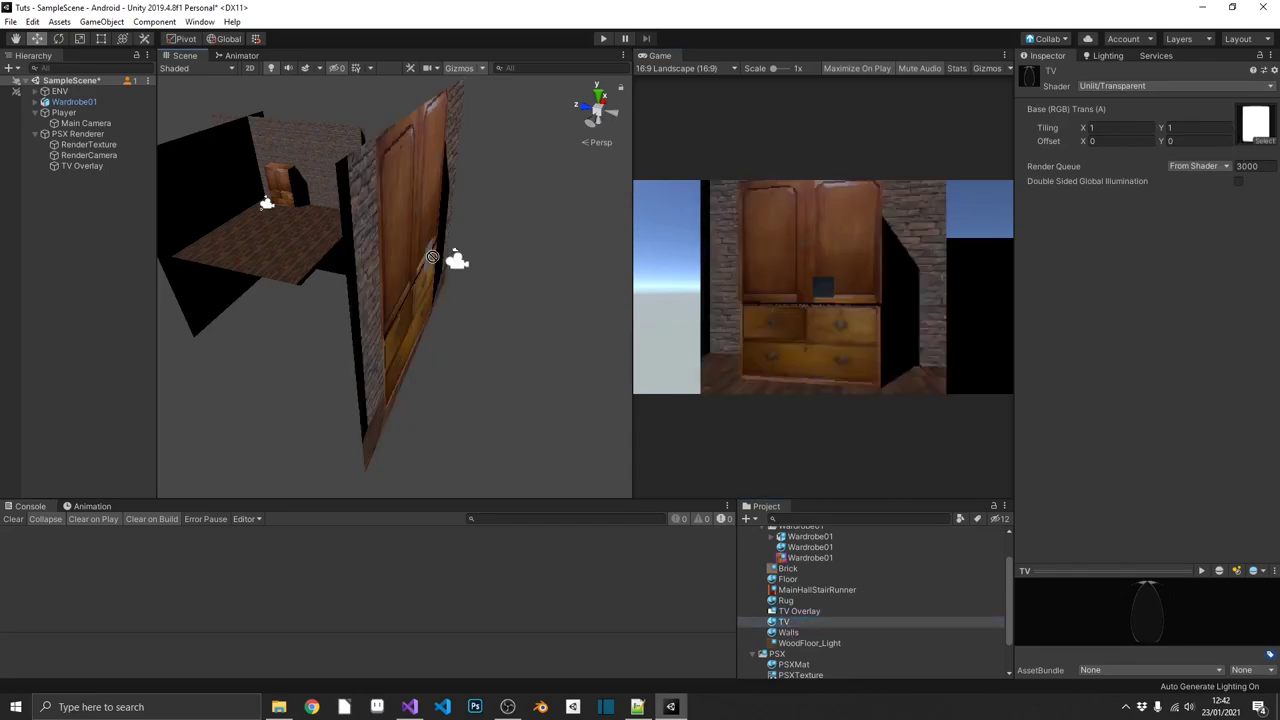
drag(432, 257, 427, 255)
alt+drag(427, 255, 405, 216)
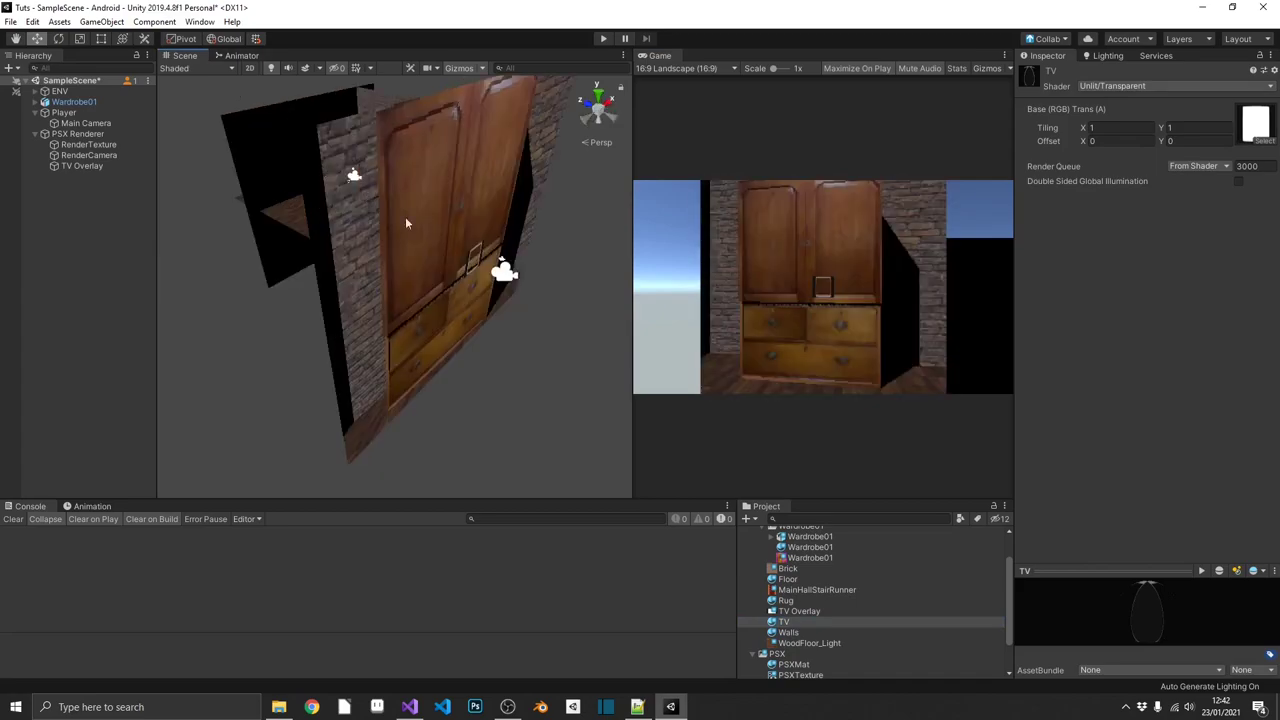
click(468, 264)
click(101, 38)
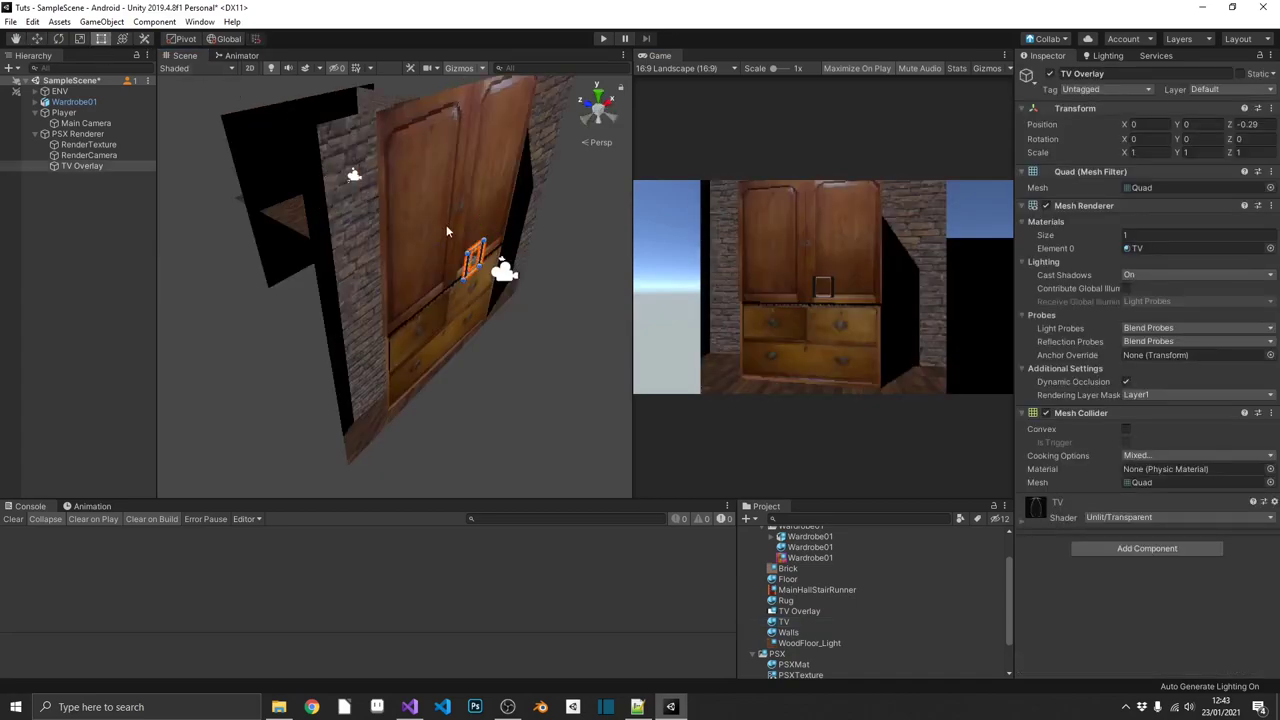
drag(484, 240, 470, 199)
drag(572, 262, 551, 263)
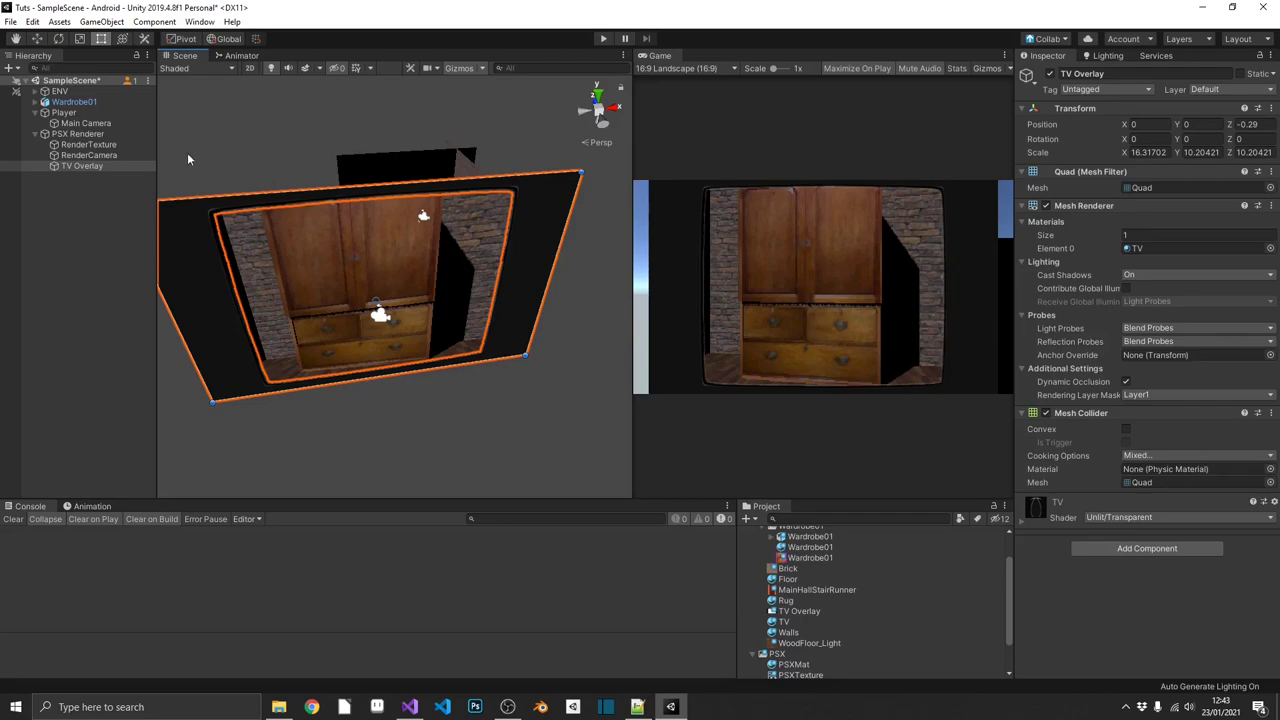
- Set the RenderCamera background to Solid Color, eyedropping a dark grey from the Game view
click(86, 123)
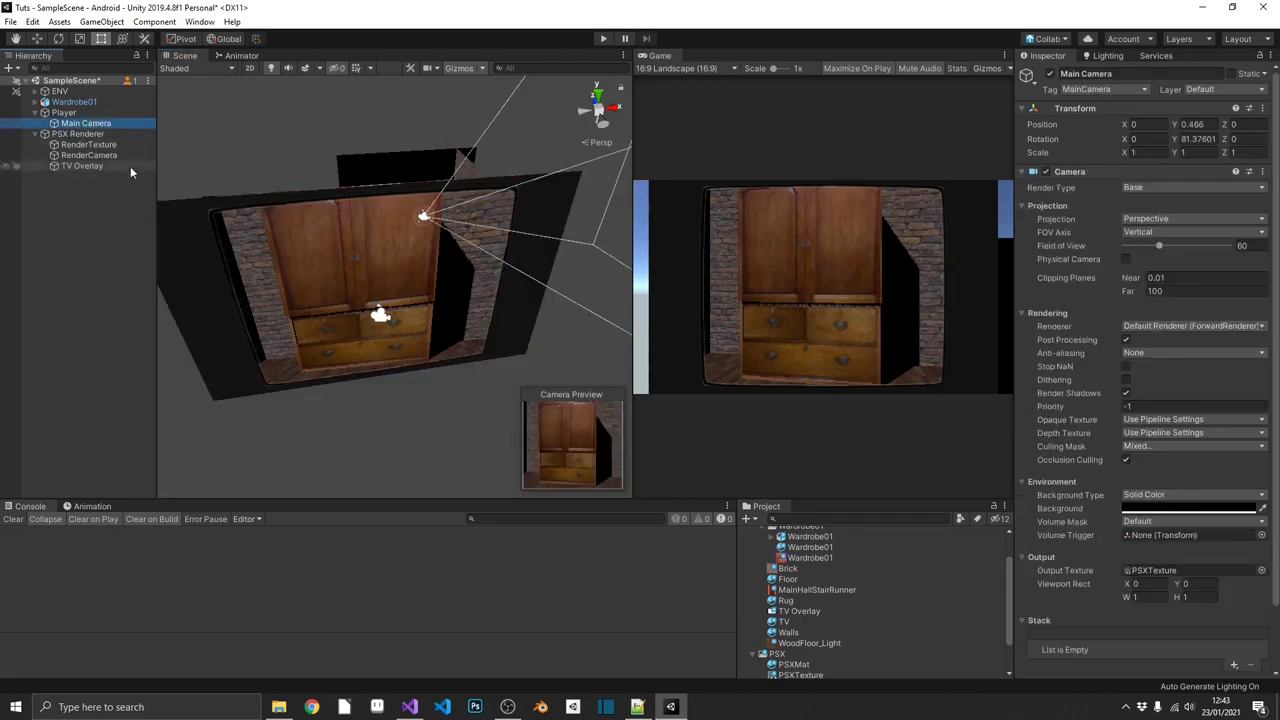
click(100, 155)
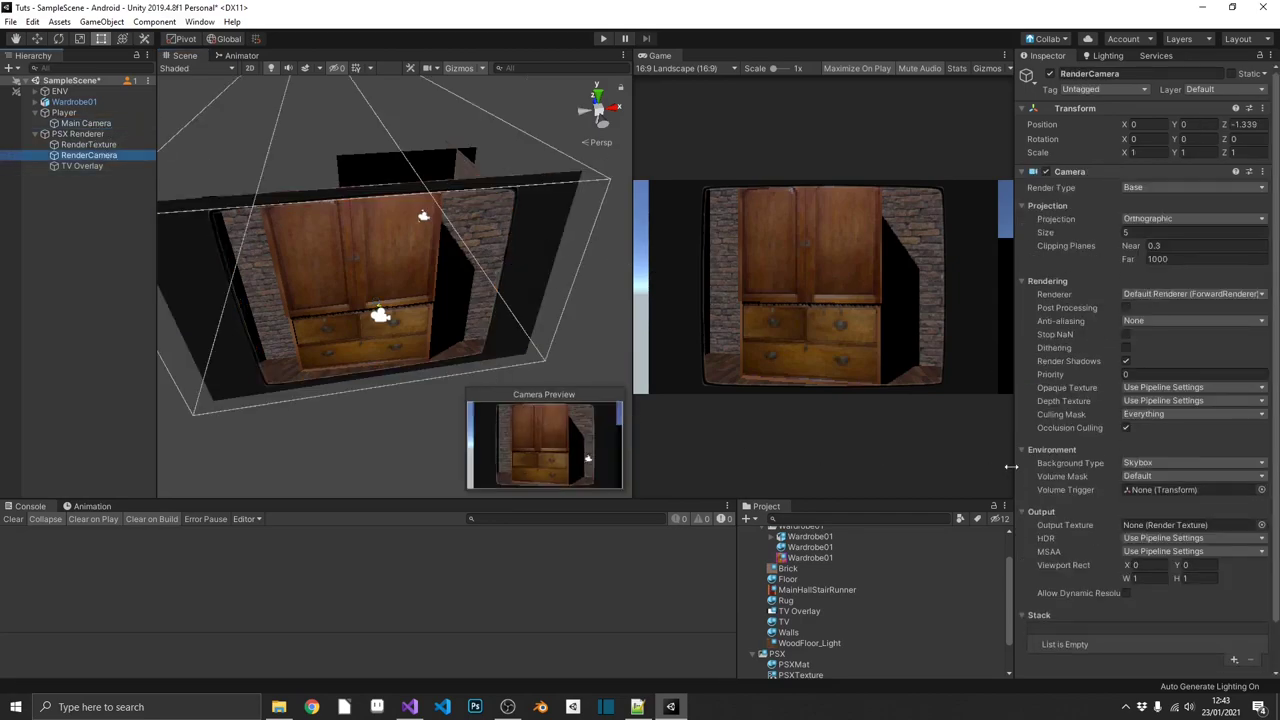
click(1170, 463)
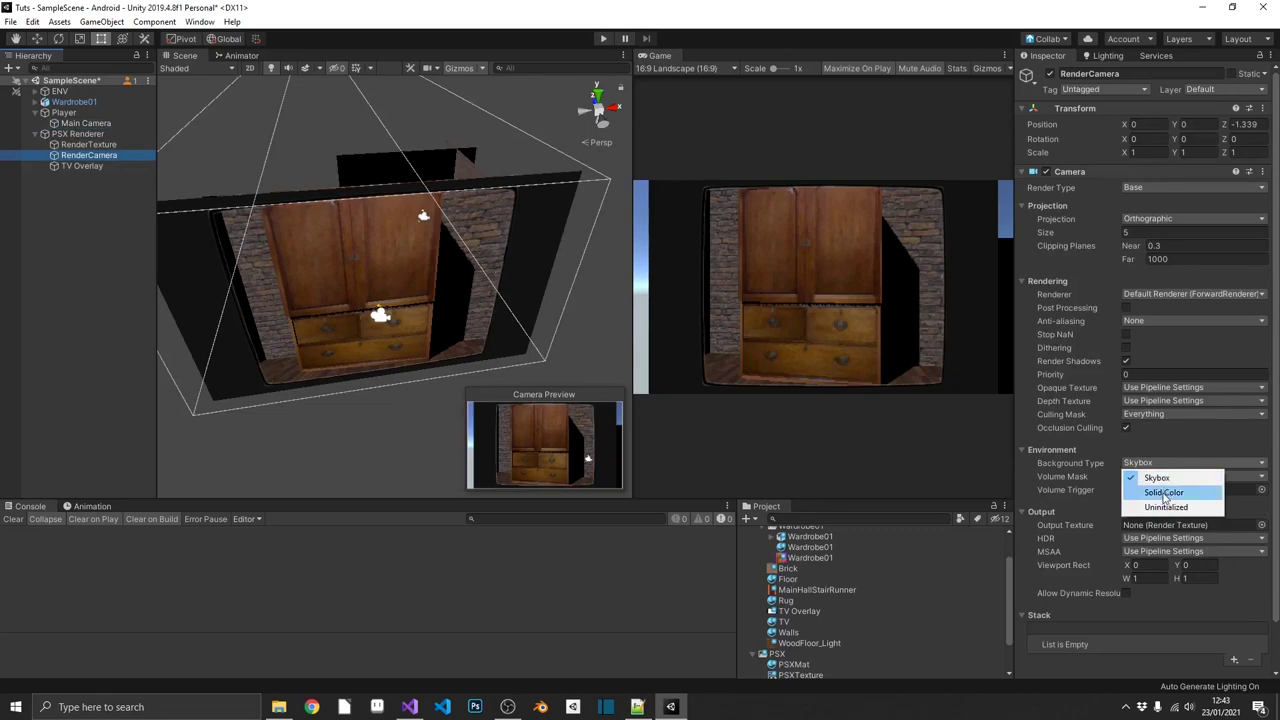
click(1164, 492)
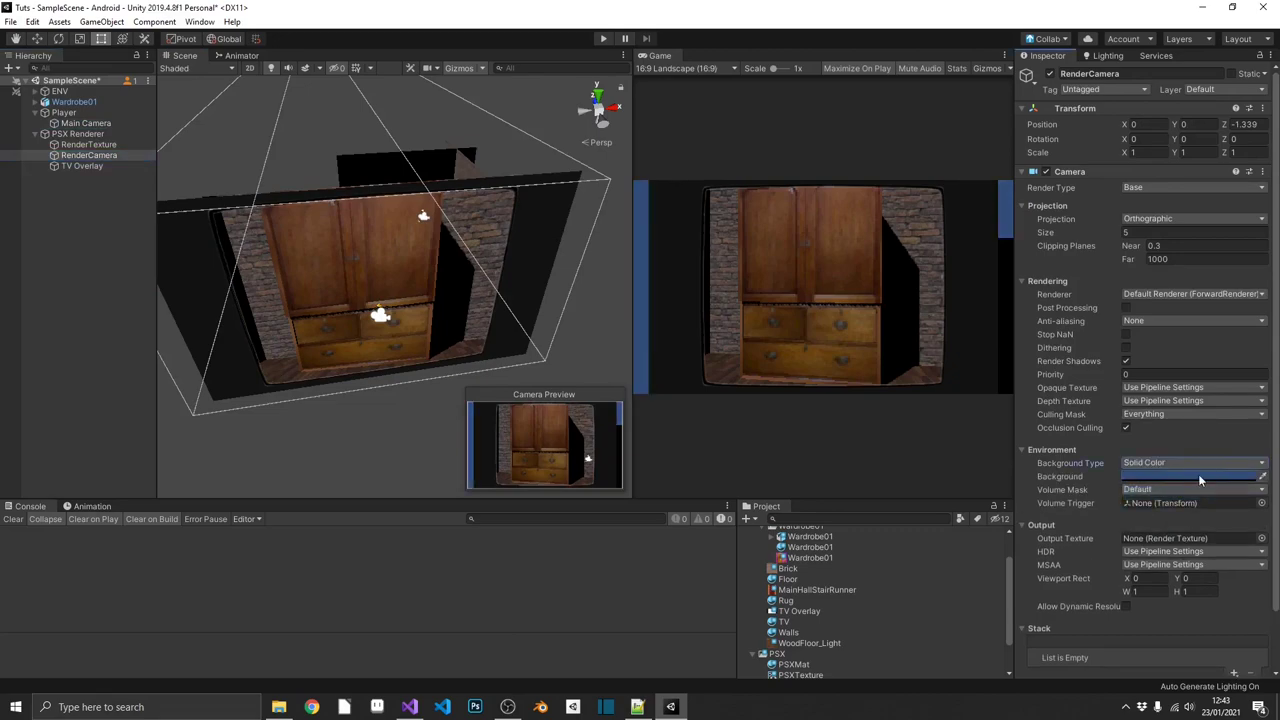
click(1262, 478)
click(656, 233)
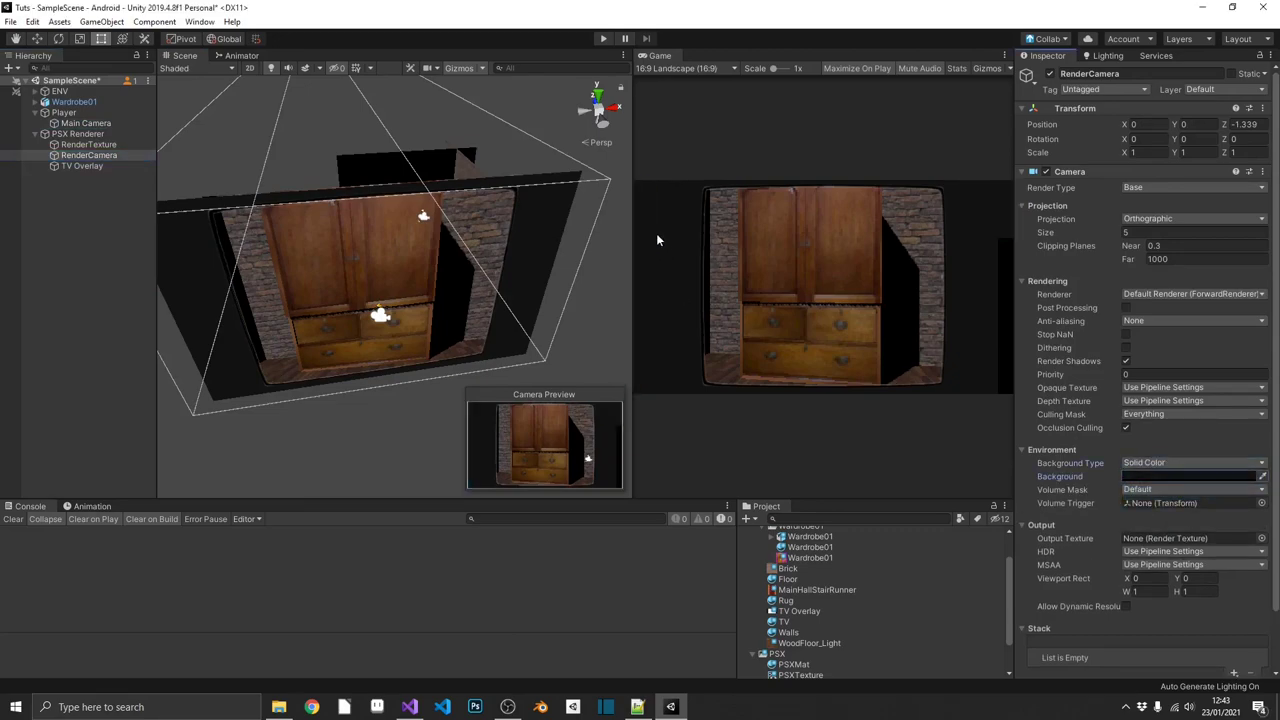
- Enter play mode and turn the player toward the brick walls inside the TV frame
click(603, 39)
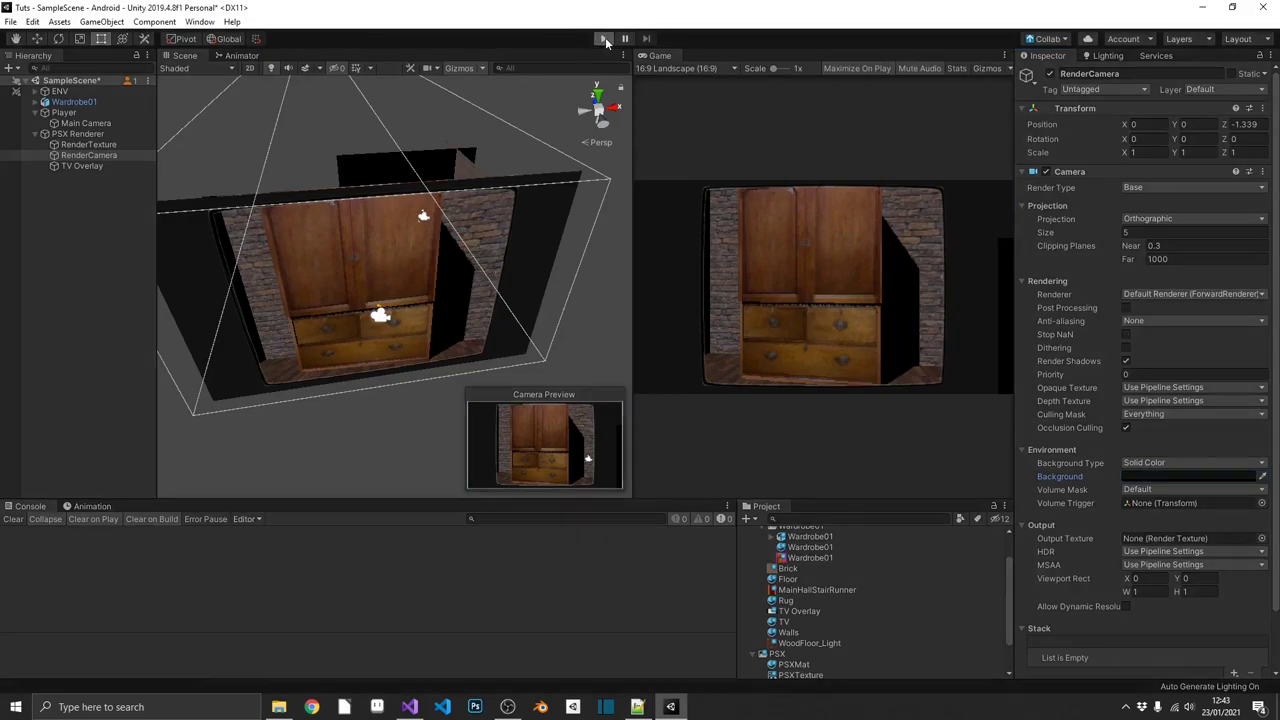
click(799, 177)
key(shift+space)
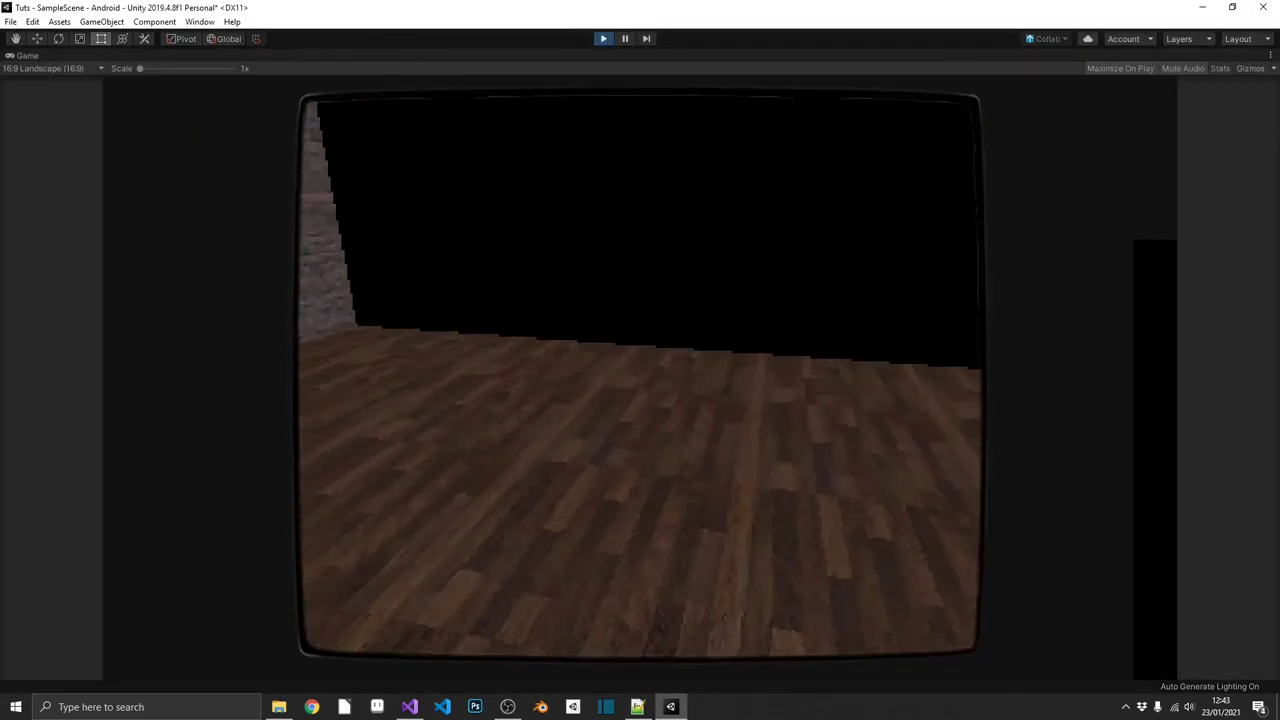